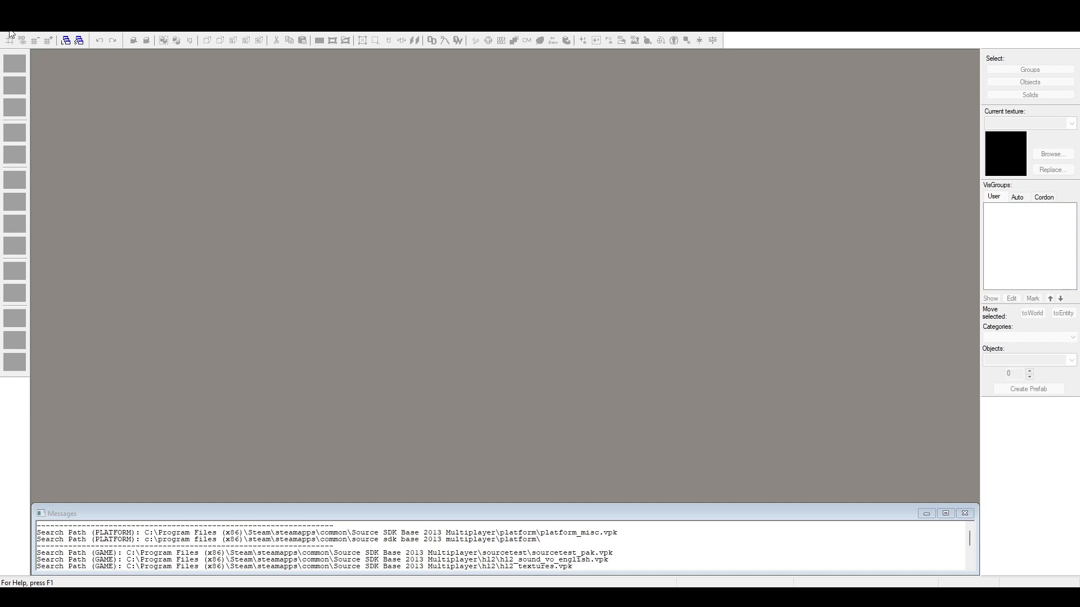
- Create a new map and set the current texture to plaster/plasterwall043e
{"action": "left_click", "coordinate": [26, 41]}
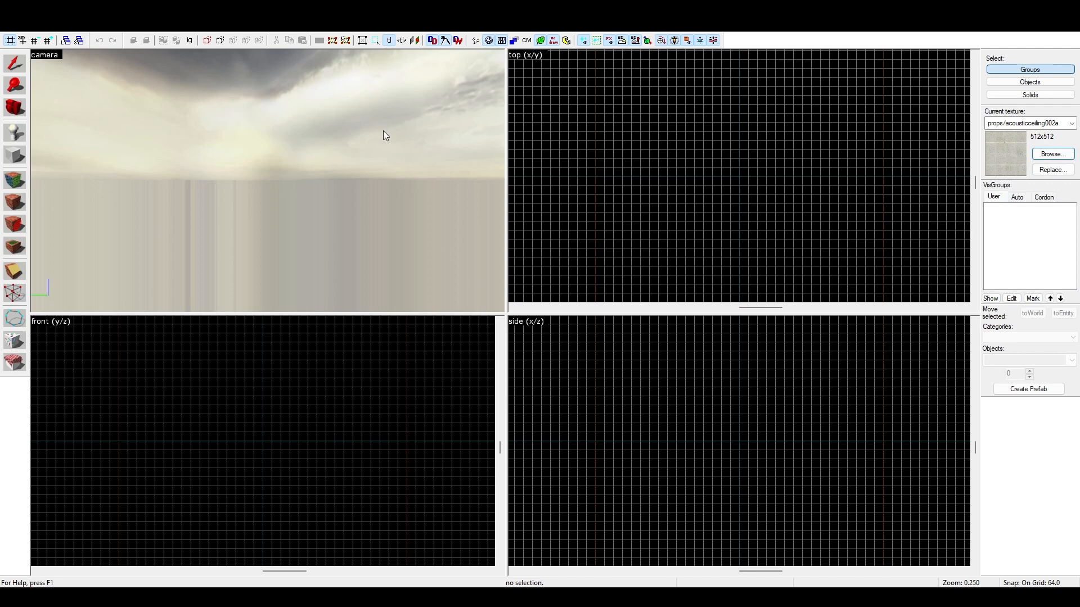
{"action": "double_click", "coordinate": [730, 335]}
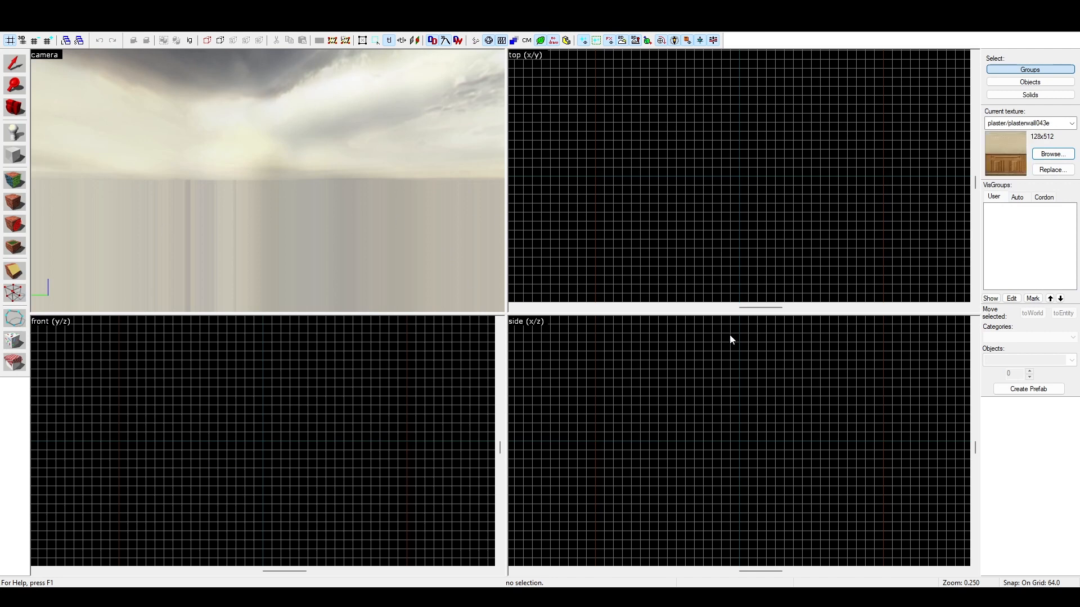
- Create a 128 × 128 × 128 unit wall block with its corner at the origin of the top view
{"action": "left_click", "coordinate": [13, 161]}
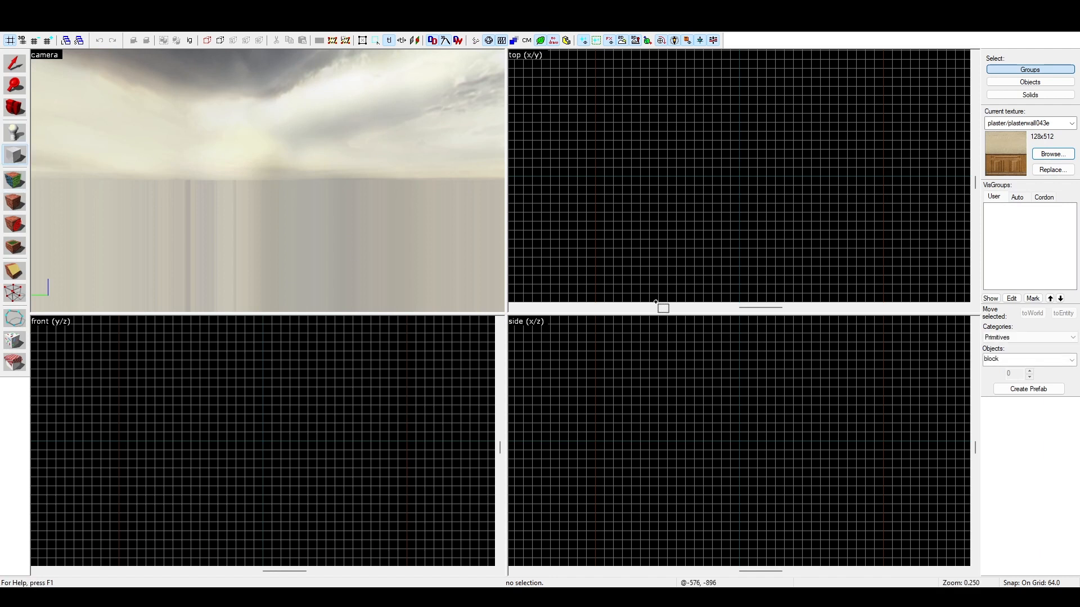
{"action": "scroll", "coordinate": [713, 154], "scroll_direction": "up", "scroll_amount": 2}
{"action": "left_click_drag", "start_coordinate": [722, 162], "coordinate": [777, 207]}
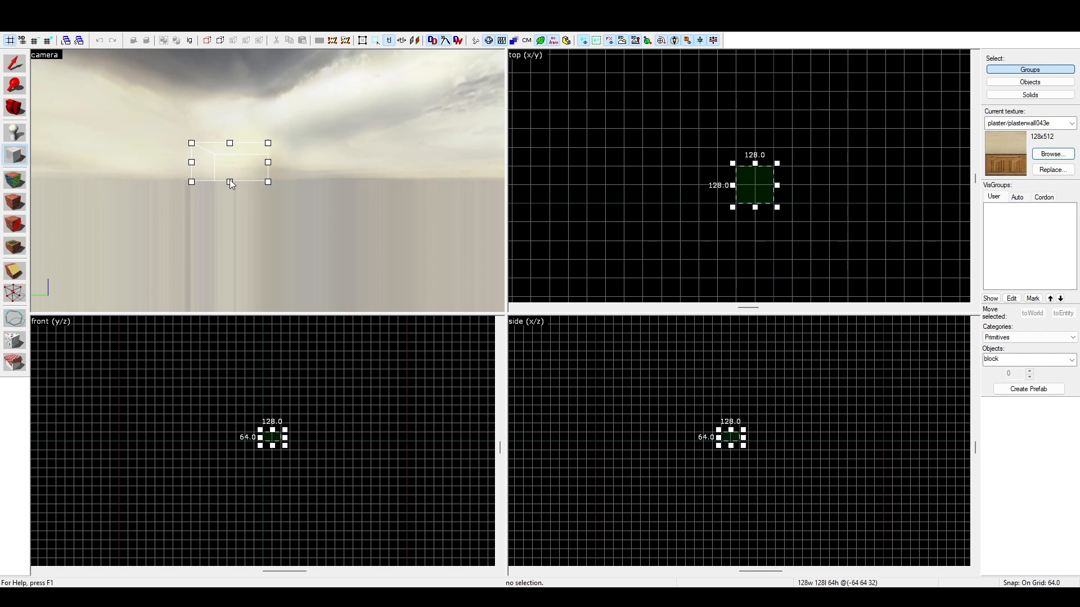
{"action": "key", "text": "Return"}
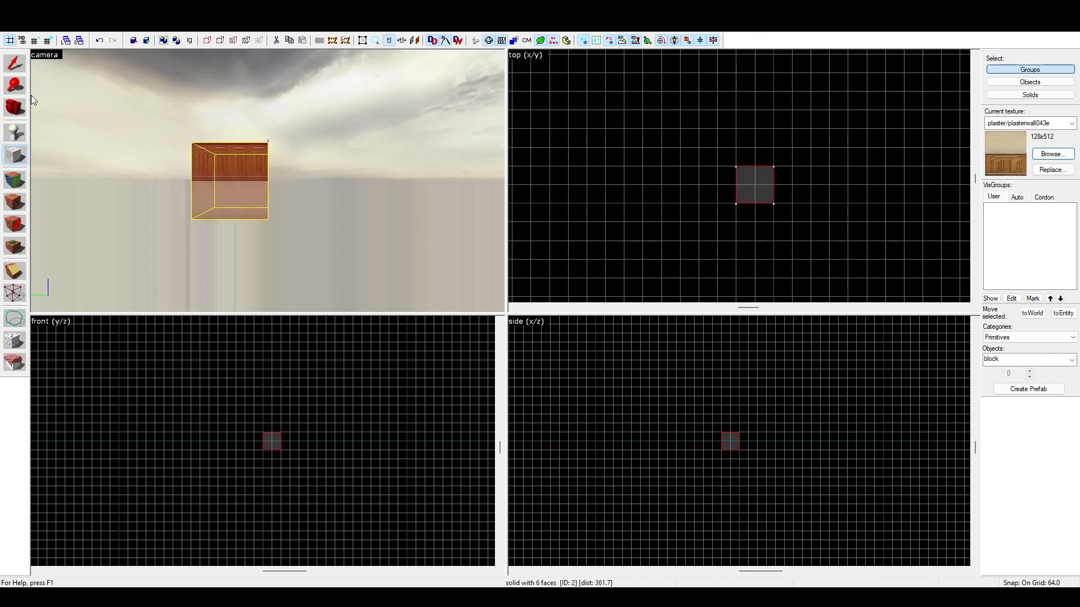
- Extend the block's top by 64 units and raise its bottom by 64 units, keeping it 128 units high
{"action": "left_click", "coordinate": [15, 63]}
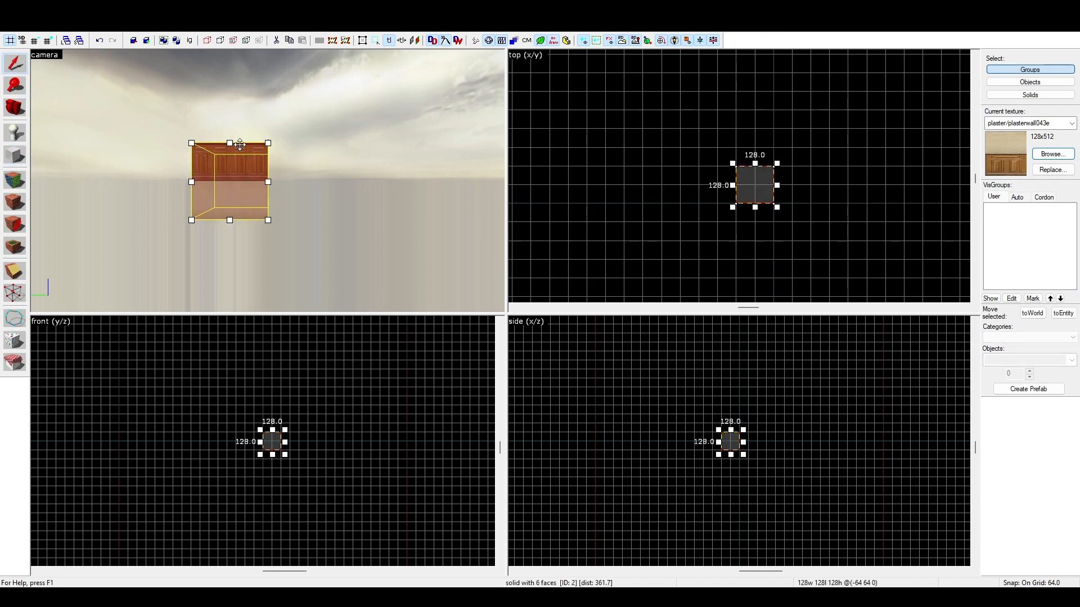
{"action": "left_click_drag", "start_coordinate": [230, 143], "coordinate": [230, 104]}
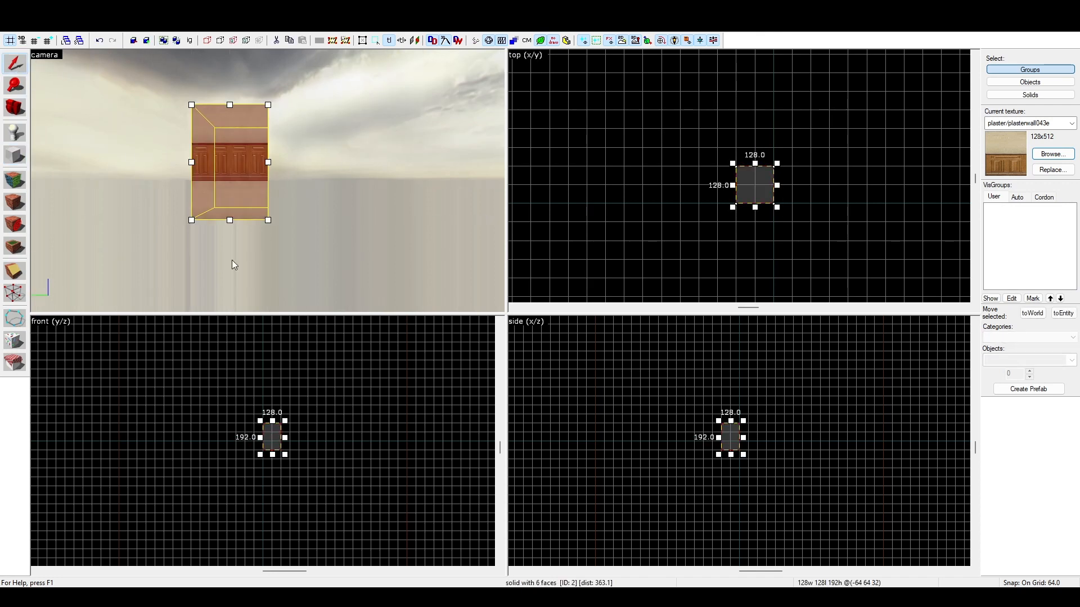
{"action": "left_click", "coordinate": [226, 221]}
{"action": "left_click", "coordinate": [227, 218]}
{"action": "left_click_drag", "start_coordinate": [230, 221], "coordinate": [217, 190]}
- Add a wall block 64 units wide, 256 long and 128 high, starting flush with the first block's outer side
{"action": "left_click", "coordinate": [15, 155]}
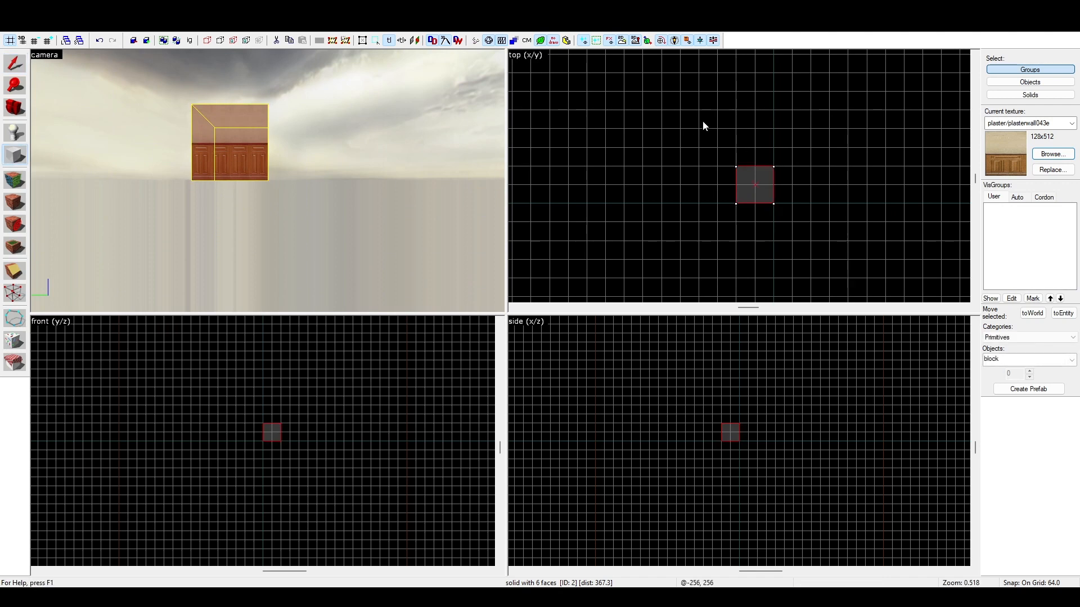
{"action": "scroll", "coordinate": [748, 212], "scroll_direction": "up", "scroll_amount": 4}
{"action": "left_click_drag", "start_coordinate": [754, 210], "coordinate": [784, 281]}
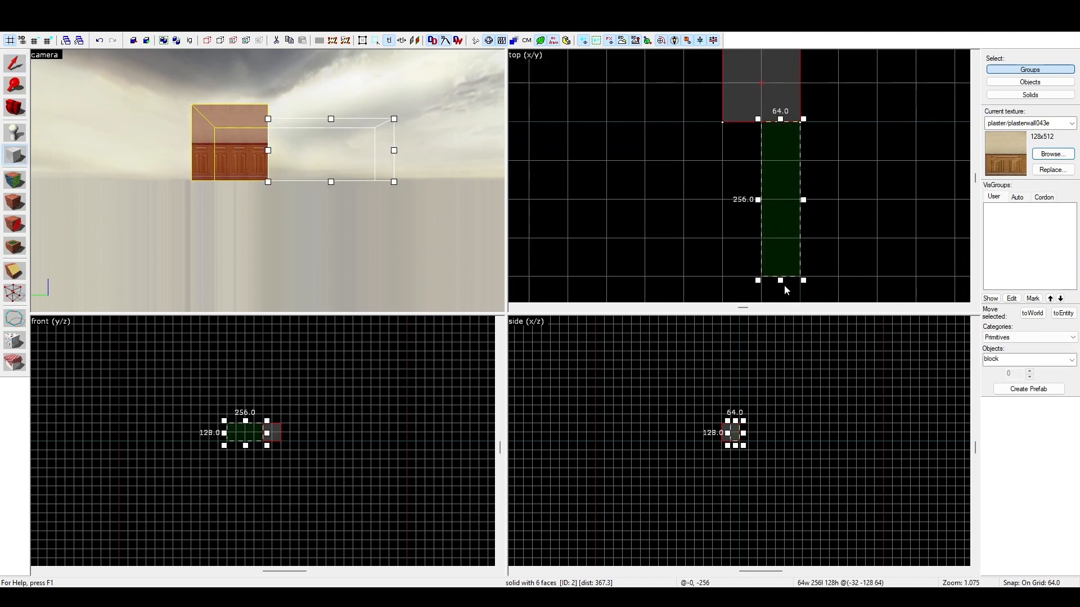
{"action": "key", "text": "Return"}
- Add a 128 × 128 unit block at the far end of that wall and a wall about 896 × 128 units alongside it
{"action": "left_click_drag", "start_coordinate": [721, 273], "coordinate": [520, 228]}
{"action": "key", "text": "Return"}
{"action": "scroll", "coordinate": [760, 214], "scroll_direction": "down", "scroll_amount": 3}
{"action": "key", "text": "Return"}
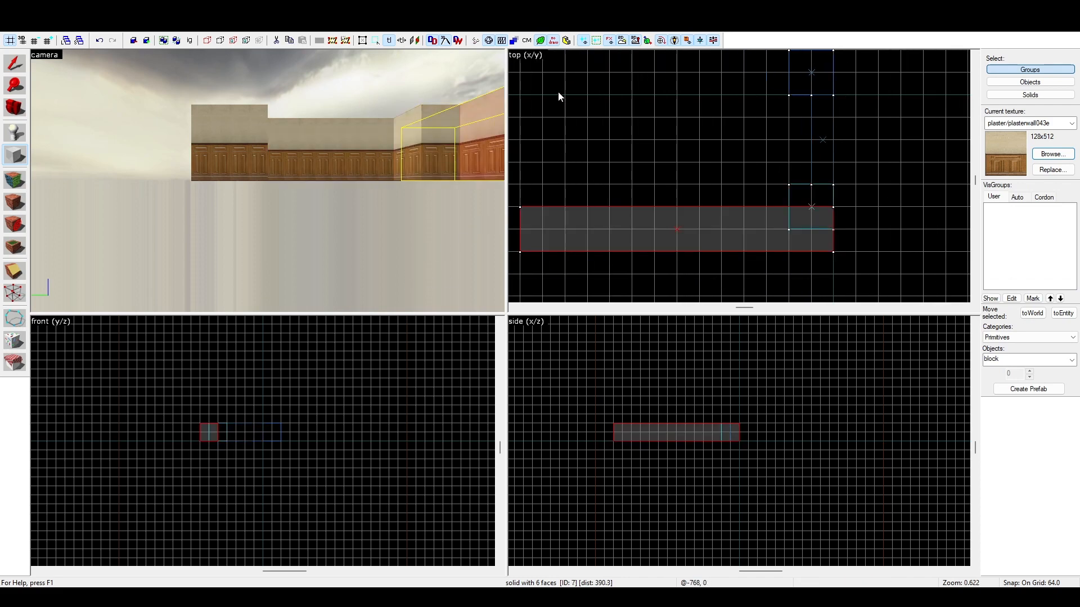
- Add the opposite side wall, about 128 × 320 units, and an adjoining corner block of about 320 × 192 units
{"action": "left_click_drag", "start_coordinate": [559, 96], "coordinate": [565, 208]}
{"action": "key", "text": "Return"}
{"action": "scroll", "coordinate": [555, 150], "scroll_direction": "down", "scroll_amount": 2}
{"action": "scroll", "coordinate": [565, 113], "scroll_direction": "up", "scroll_amount": 1}
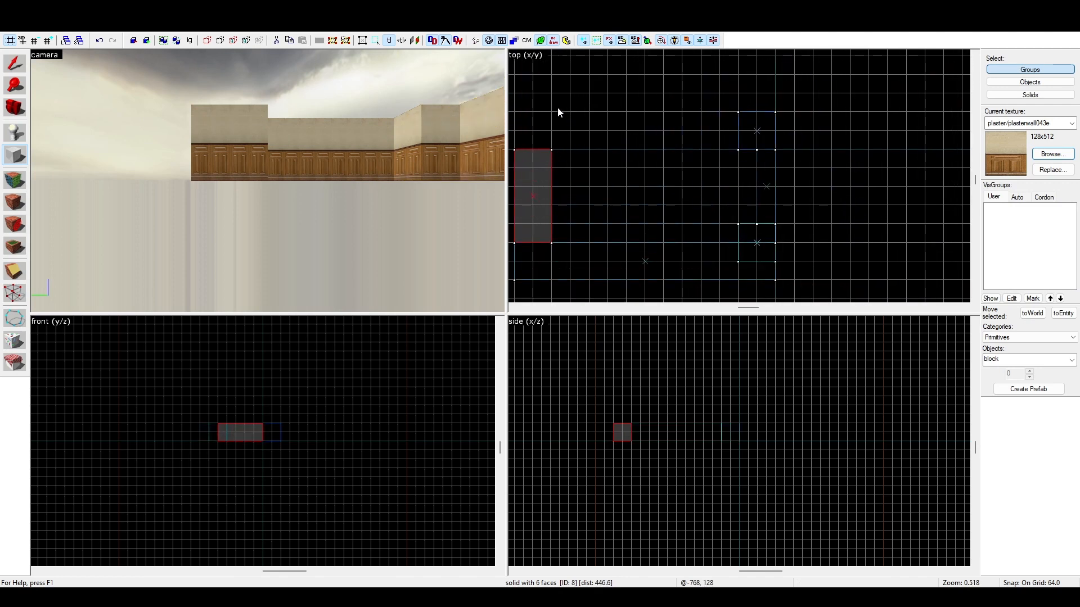
{"action": "left_click_drag", "start_coordinate": [515, 94], "coordinate": [608, 149]}
{"action": "key", "text": "Return"}
- Close the room with a 576 × 64 unit wall block that forms the back of the alcove
{"action": "left_click_drag", "start_coordinate": [610, 96], "coordinate": [784, 112]}
{"action": "key", "text": "Return"}
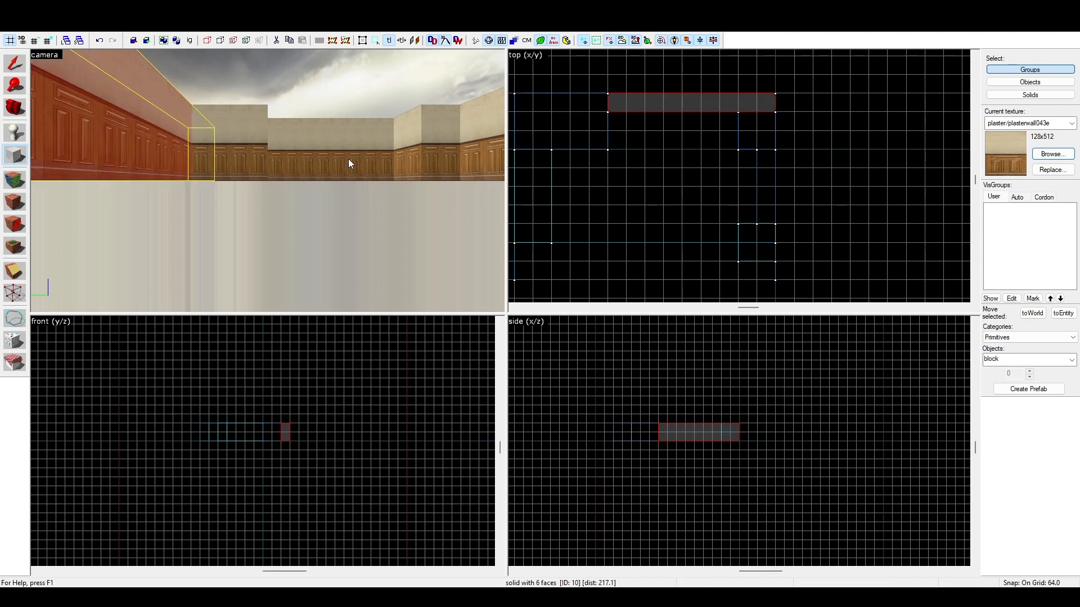
- Set the current texture to concrete/concretewall007f
{"action": "key", "text": "z"}
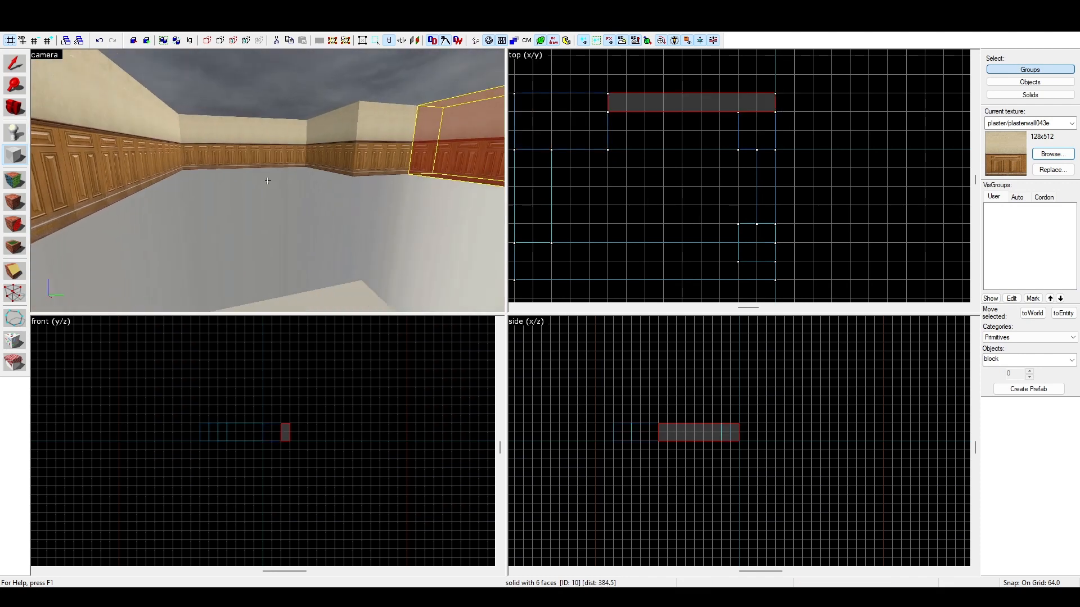
{"action": "key", "text": "w"}
{"action": "key", "text": "z"}
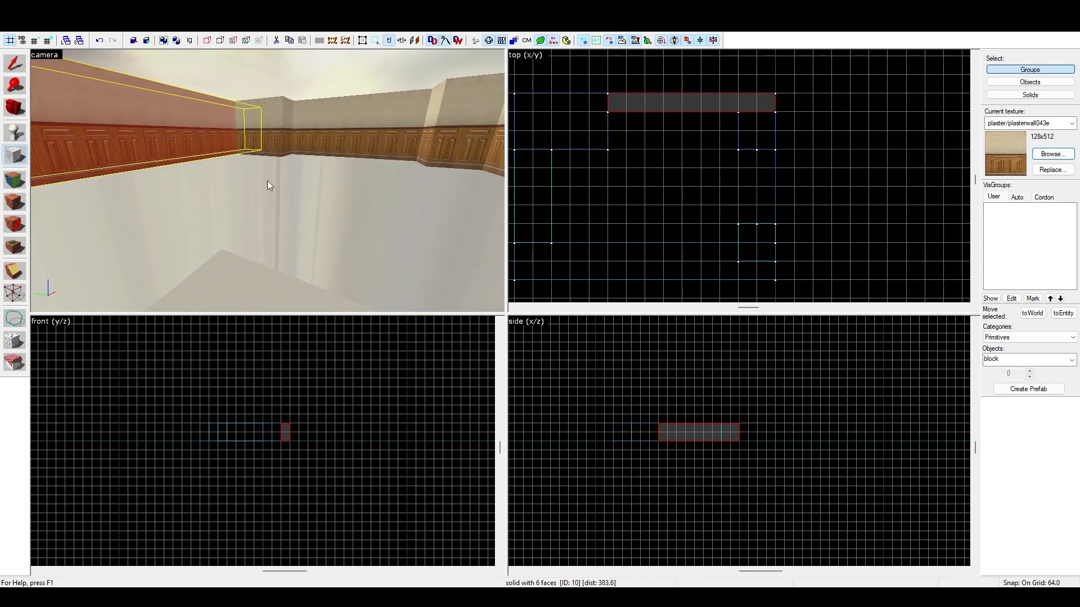
{"action": "left_click", "coordinate": [1055, 153]}
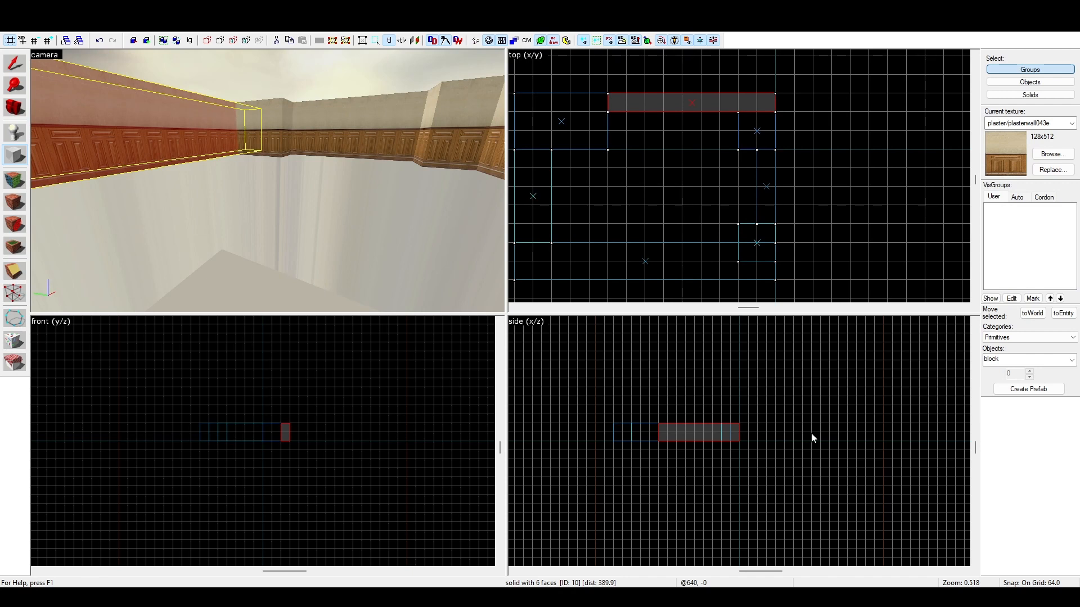
{"action": "double_click", "coordinate": [832, 442]}
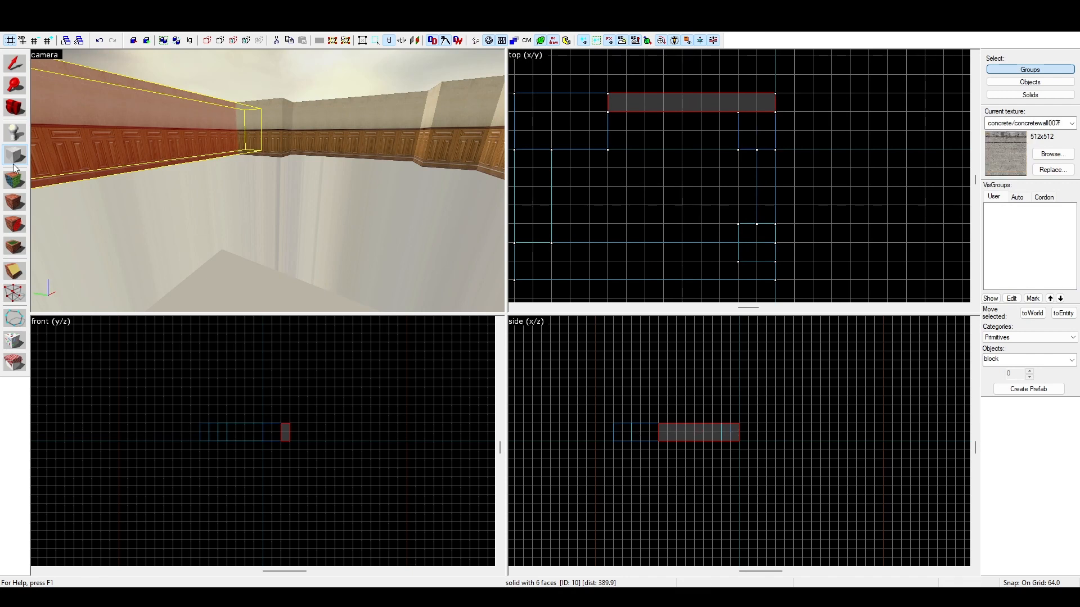
- Create a thin concrete block 448 units wide, 1 deep and 128 high across the alcove opening
{"action": "scroll", "coordinate": [223, 170], "scroll_direction": "up", "scroll_amount": 3}
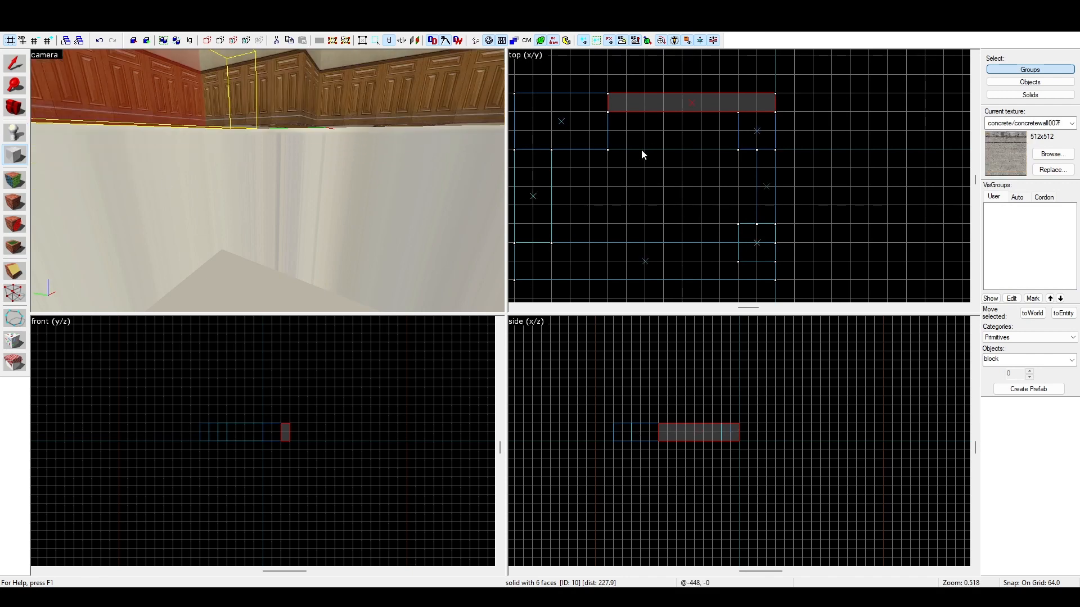
{"action": "scroll", "coordinate": [628, 145], "scroll_direction": "up", "scroll_amount": 3}
{"action": "mouse_move", "coordinate": [593, 121]}
{"action": "left_mouse_down"}
{"action": "mouse_move", "coordinate": [738, 156]}
{"action": "mouse_move", "coordinate": [865, 151]}
{"action": "mouse_move", "coordinate": [865, 130]}
{"action": "mouse_move", "coordinate": [819, 151]}
{"action": "left_mouse_up"}
{"action": "scroll", "coordinate": [164, 117], "scroll_direction": "down", "scroll_amount": 3}
{"action": "key", "text": "Return"}
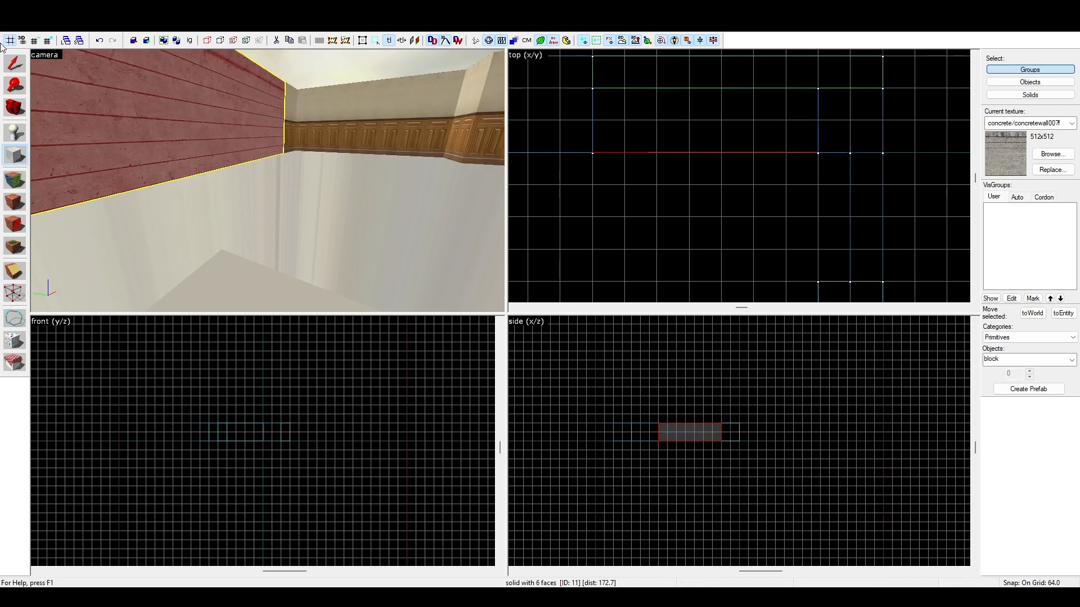
- Set the grid to 16 units and lower and shorten the concrete block into a 16-unit-high strip at the walls' base
{"action": "key", "text": "shift+s"}
{"action": "left_click_drag", "start_coordinate": [180, 78], "coordinate": [184, 175]}
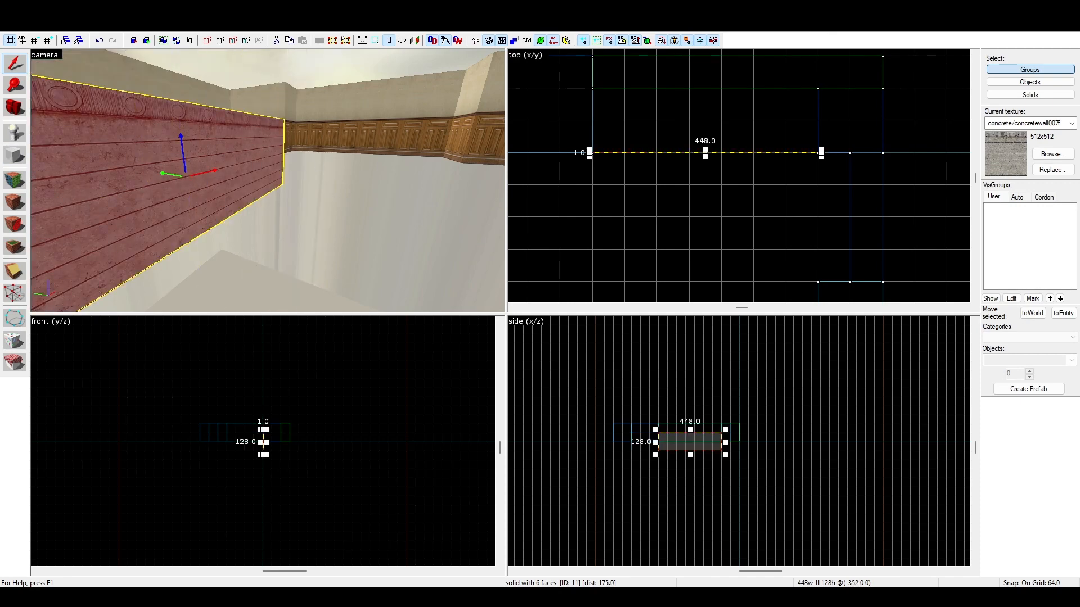
{"action": "key", "text": "bracketleft"}
{"action": "key", "text": "bracketleft"}
{"action": "left_click", "coordinate": [116, 83]}
{"action": "left_click", "coordinate": [173, 129]}
{"action": "left_click_drag", "start_coordinate": [180, 142], "coordinate": [200, 198]}
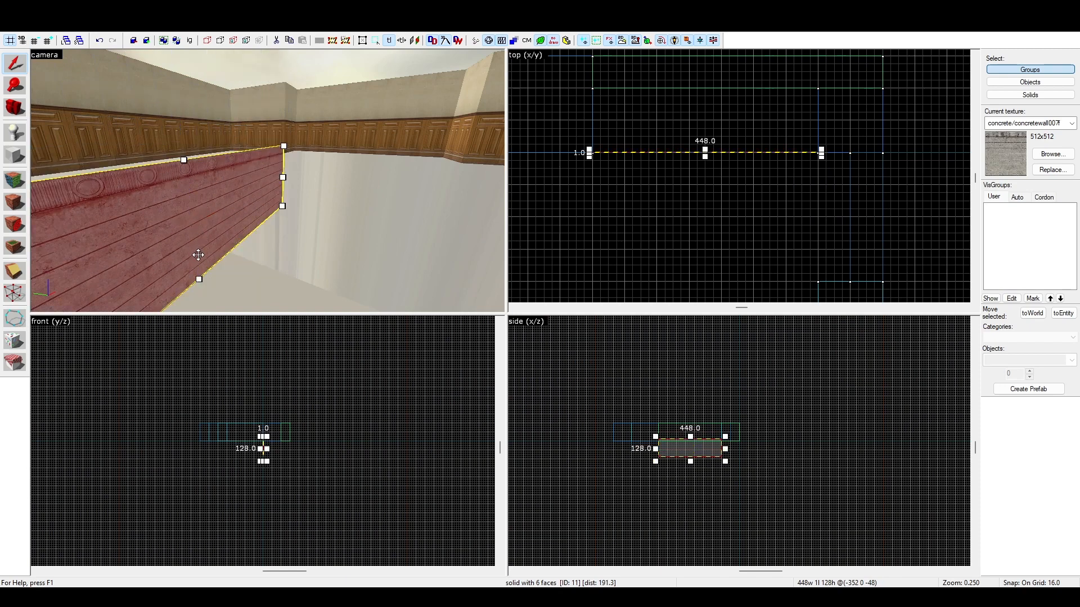
{"action": "left_click_drag", "start_coordinate": [202, 280], "coordinate": [181, 185]}
{"action": "left_click", "coordinate": [276, 112]}
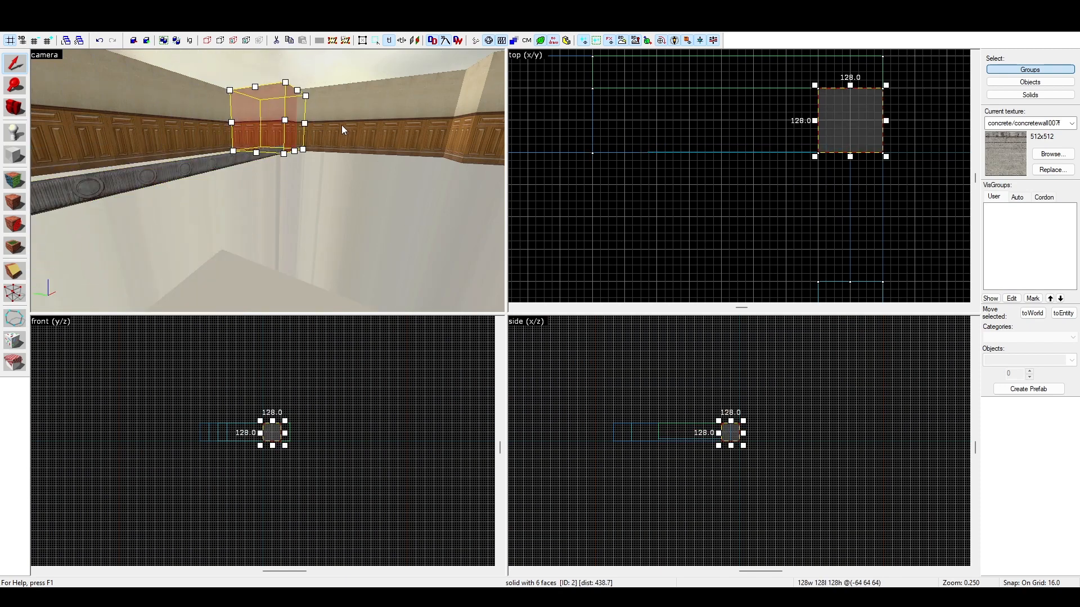
{"action": "left_click", "coordinate": [342, 126], "text": "ctrl"}
{"action": "left_click", "coordinate": [210, 135], "text": "ctrl"}
{"action": "key", "text": "z"}
{"action": "key", "text": "z"}
{"action": "left_click", "coordinate": [278, 163], "text": "ctrl"}
{"action": "left_click", "coordinate": [195, 130], "text": "ctrl"}
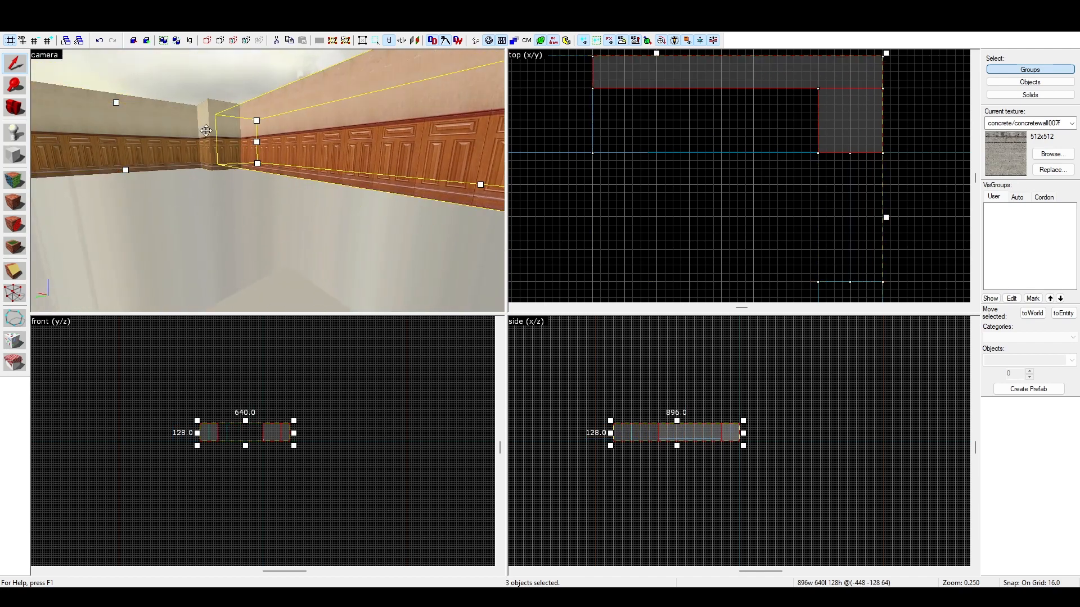
{"action": "left_click", "coordinate": [210, 133], "text": "ctrl"}
{"action": "left_click", "coordinate": [186, 150], "text": "ctrl"}
{"action": "key", "text": "z"}
{"action": "key", "text": "z"}
{"action": "left_click", "coordinate": [293, 187]}
{"action": "left_click", "coordinate": [337, 172], "text": "ctrl"}
{"action": "left_click", "coordinate": [366, 167], "text": "ctrl"}
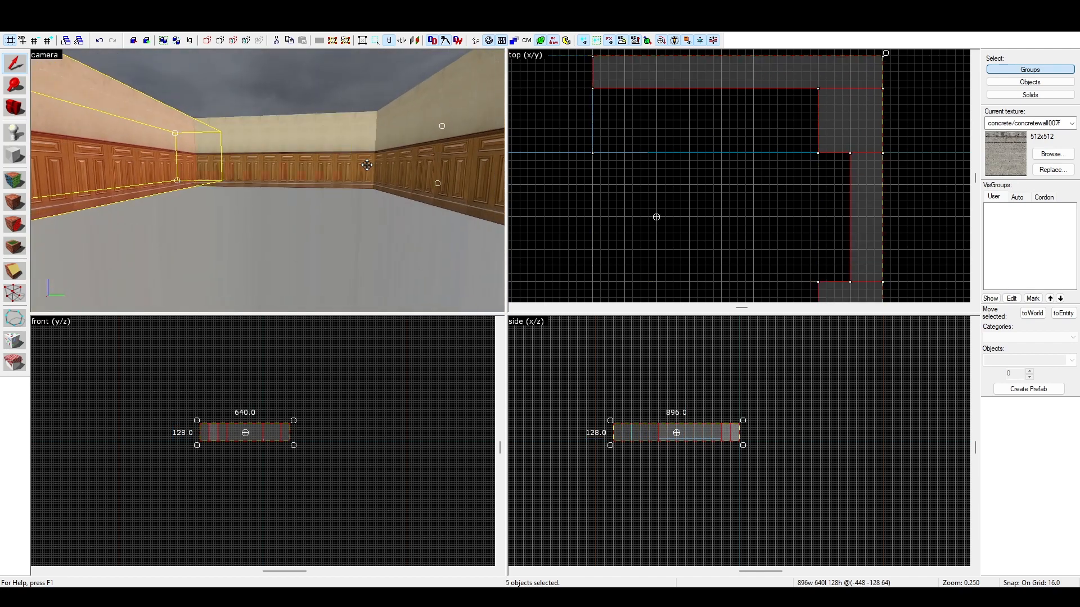
{"action": "left_click", "coordinate": [393, 169], "text": "ctrl"}
{"action": "left_click", "coordinate": [360, 168], "text": "ctrl"}
{"action": "key", "text": "z"}
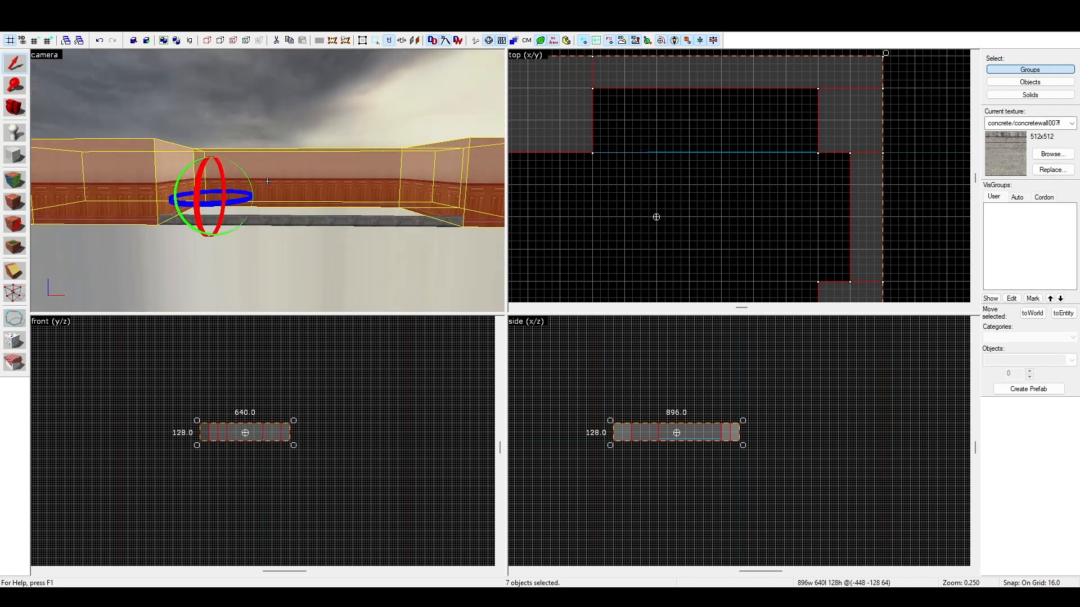
- Select all seven wall blocks and raise them 16 units so they start at the concrete strip's top edge
{"action": "left_click", "coordinate": [268, 180]}
{"action": "key", "text": "z"}
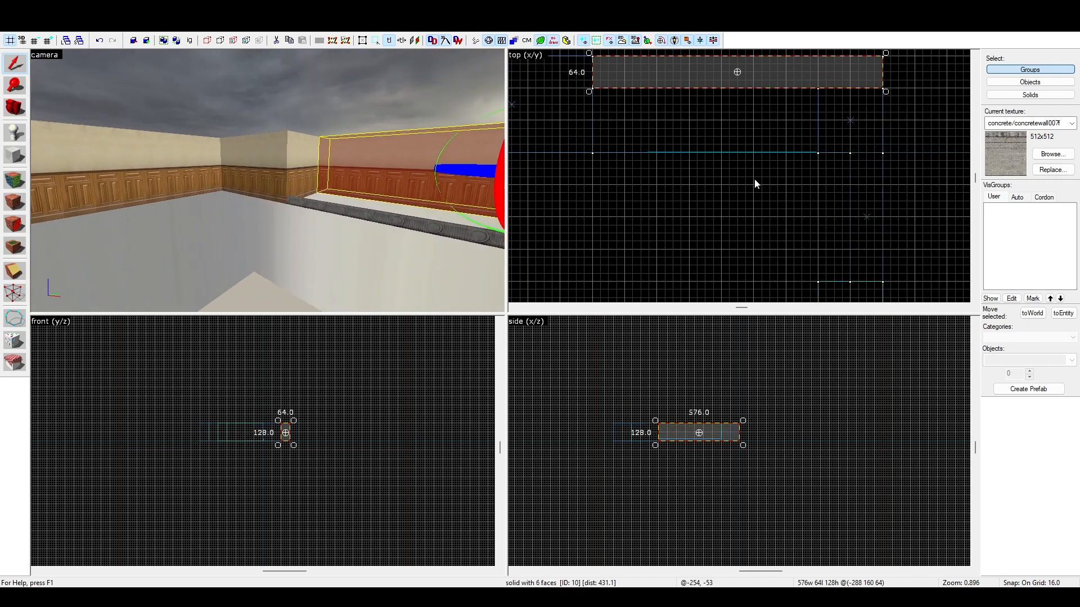
{"action": "left_click", "coordinate": [718, 161]}
{"action": "left_click", "coordinate": [309, 188]}
{"action": "left_click", "coordinate": [194, 179], "text": "ctrl"}
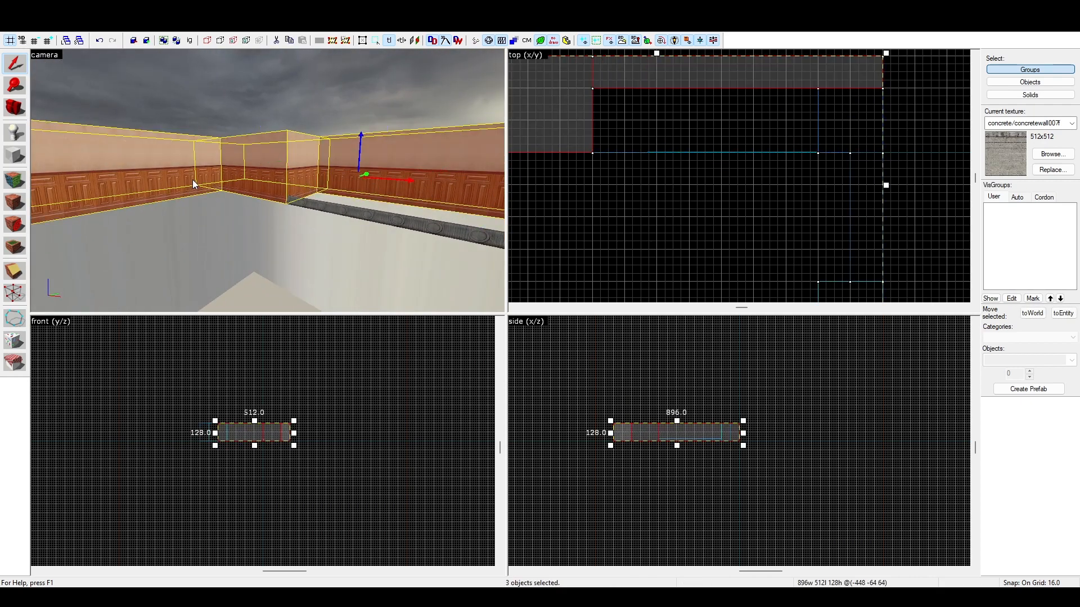
{"action": "key", "text": "z"}
{"action": "key", "text": "z"}
{"action": "left_click", "coordinate": [299, 135], "text": "ctrl"}
{"action": "left_click", "coordinate": [393, 113], "text": "ctrl"}
{"action": "left_click", "coordinate": [483, 123], "text": "ctrl"}
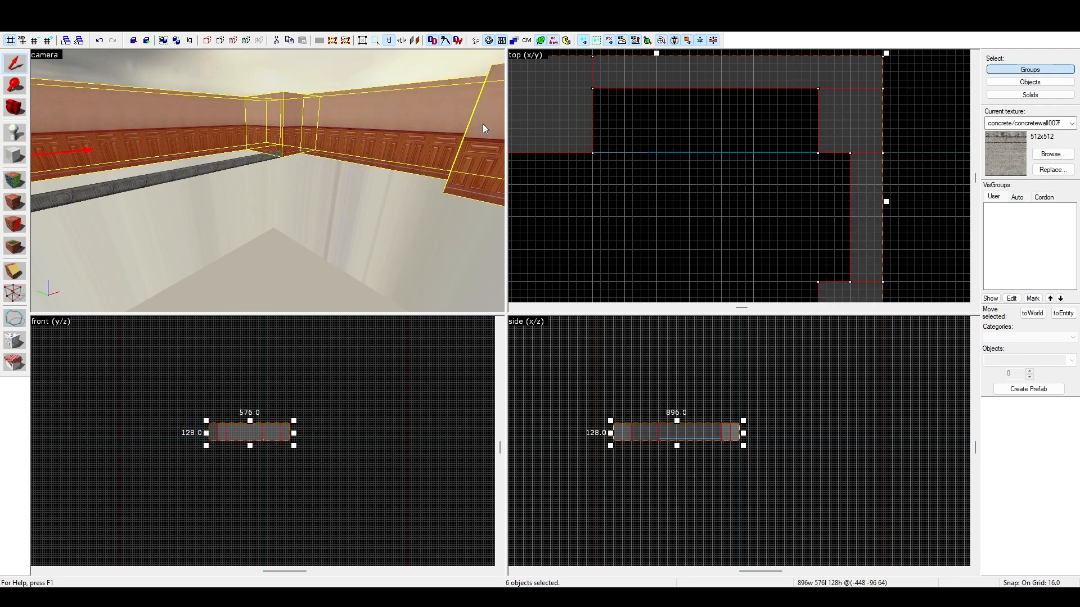
{"action": "key", "text": "z"}
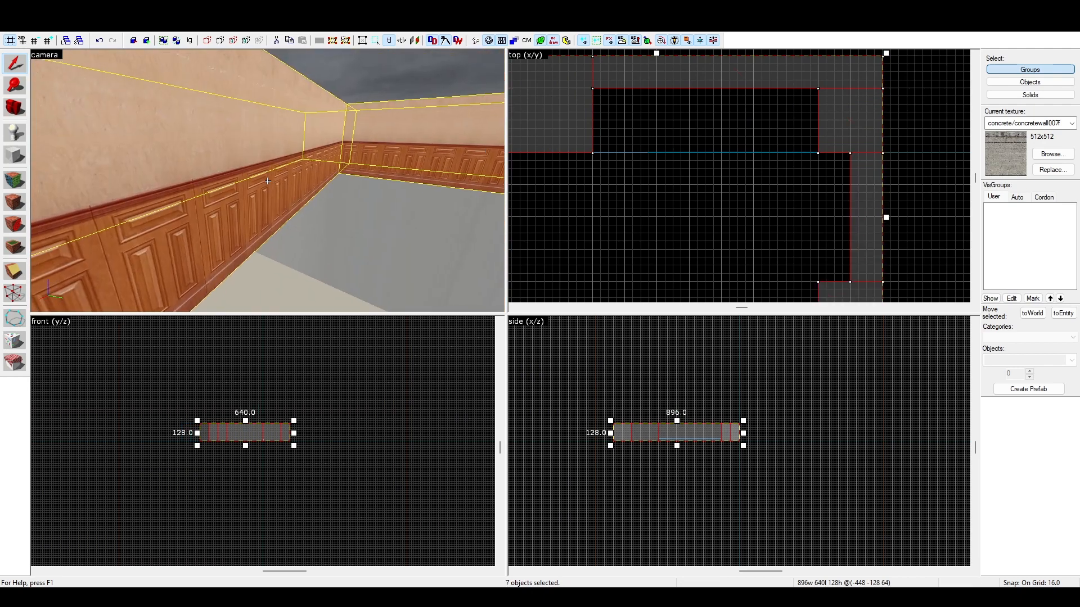
{"action": "key", "text": "z"}
{"action": "scroll", "coordinate": [702, 481], "scroll_direction": "up", "scroll_amount": 4}
{"action": "left_click_drag", "start_coordinate": [635, 420], "coordinate": [634, 402]}
{"action": "left_click", "coordinate": [726, 449]}
- Copy the concrete strip 128 units back against the alcove's rear wall
{"action": "key", "text": "z"}
{"action": "key", "text": "w"}
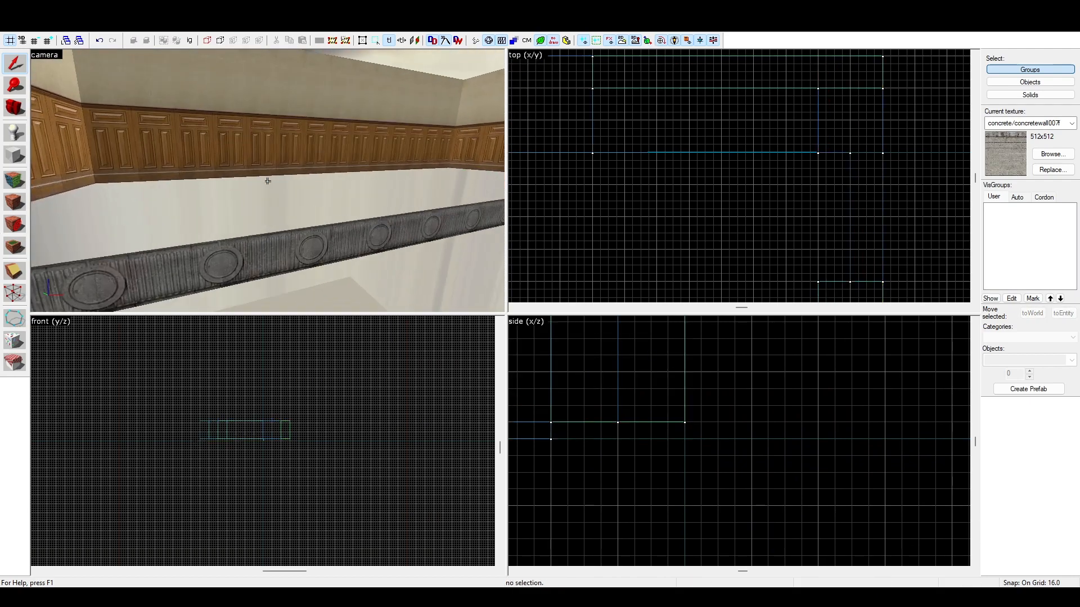
{"action": "key", "text": "z"}
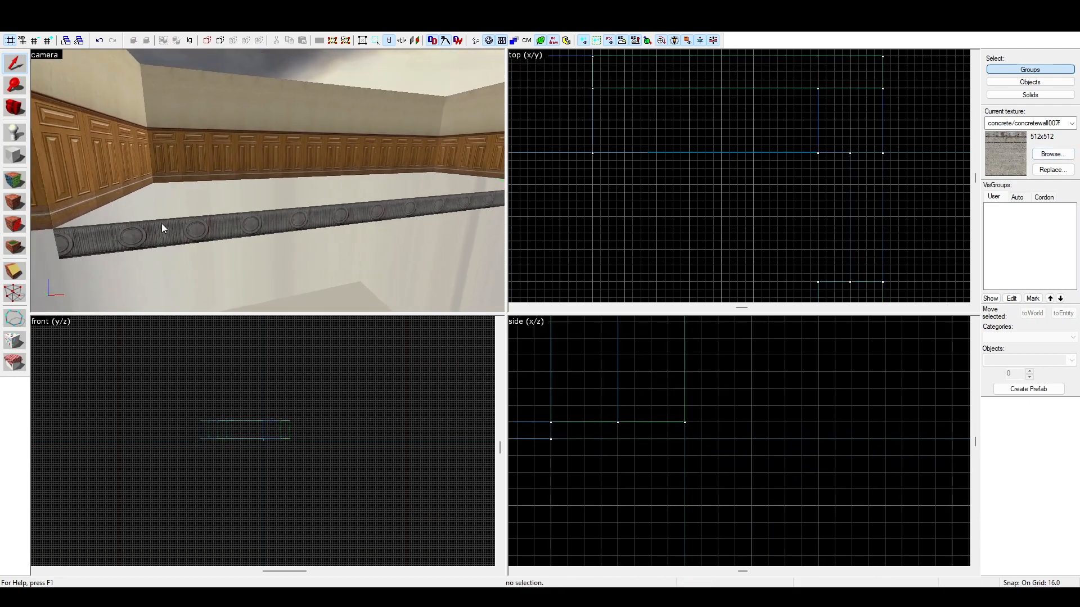
{"action": "left_click", "coordinate": [248, 227]}
{"action": "key", "text": "z"}
{"action": "key", "text": "z"}
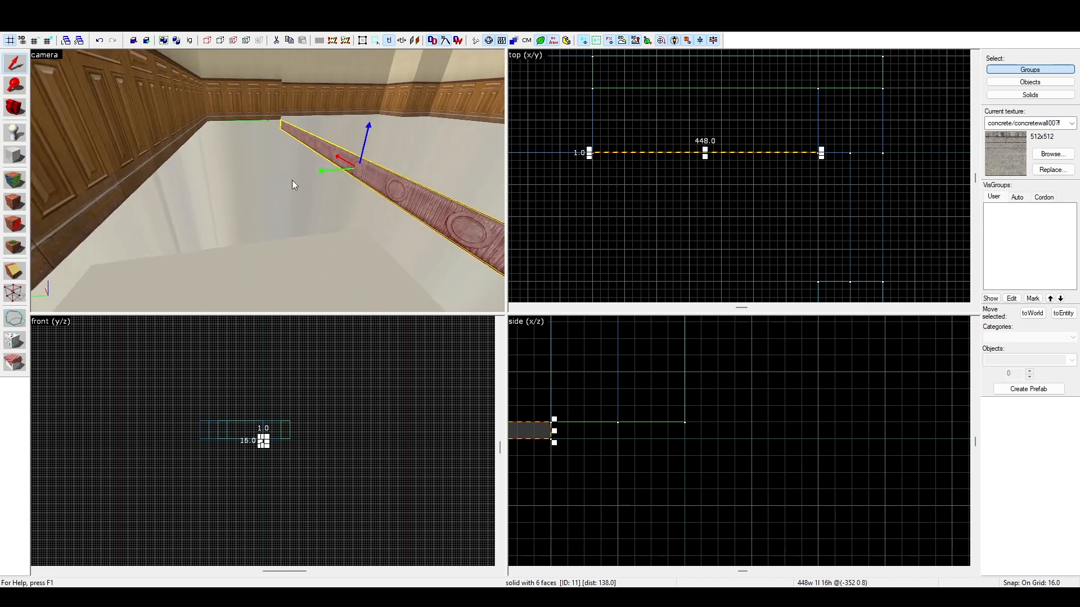
{"action": "left_click_drag", "start_coordinate": [328, 173], "coordinate": [114, 185], "text": "shift"}
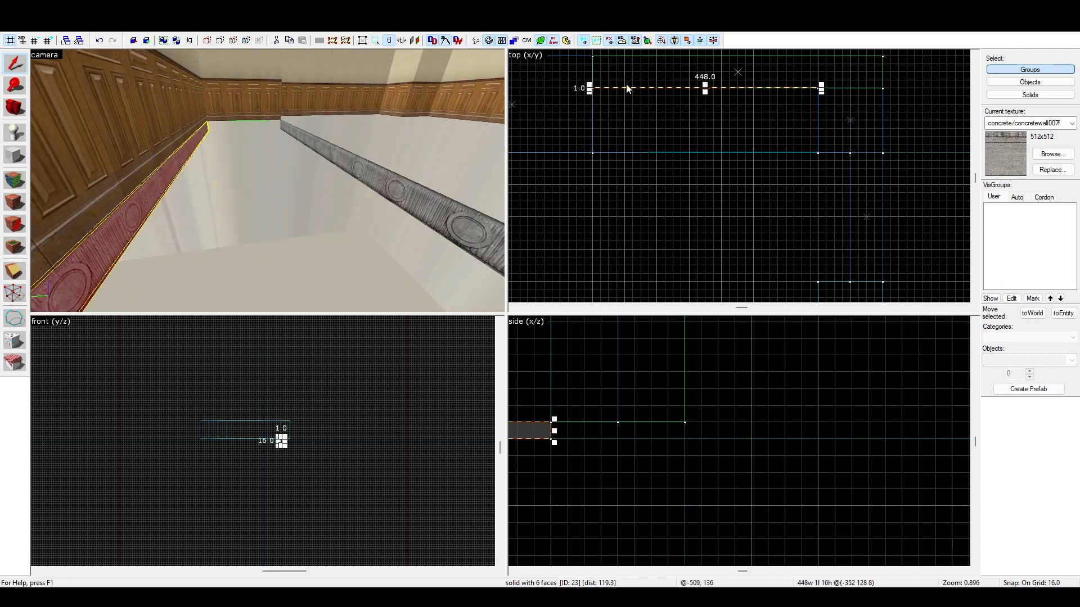
- Make a side strip 1 unit wide, 129 long and 16 high along one end wall of the alcove
{"action": "left_click_drag", "start_coordinate": [821, 87], "coordinate": [593, 146]}
{"action": "left_click_drag", "start_coordinate": [593, 93], "coordinate": [597, 157]}
- Copy the side strip 448 units across to the alcove's opposite end wall
{"action": "key", "text": "z"}
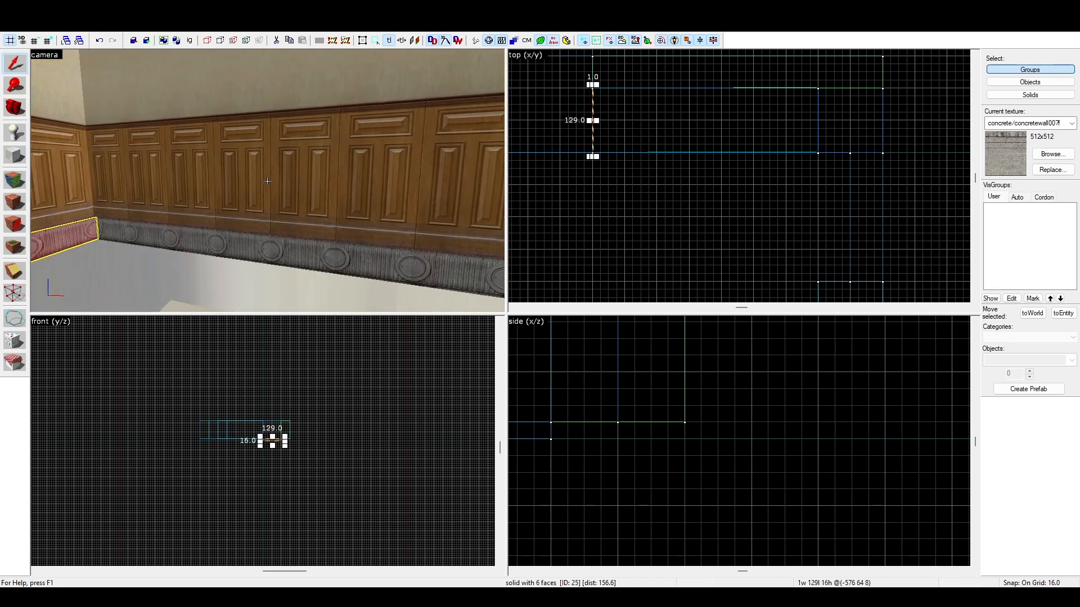
{"action": "key", "text": "s"}
{"action": "key", "text": "z"}
{"action": "key", "text": "z"}
{"action": "left_click", "coordinate": [224, 187]}
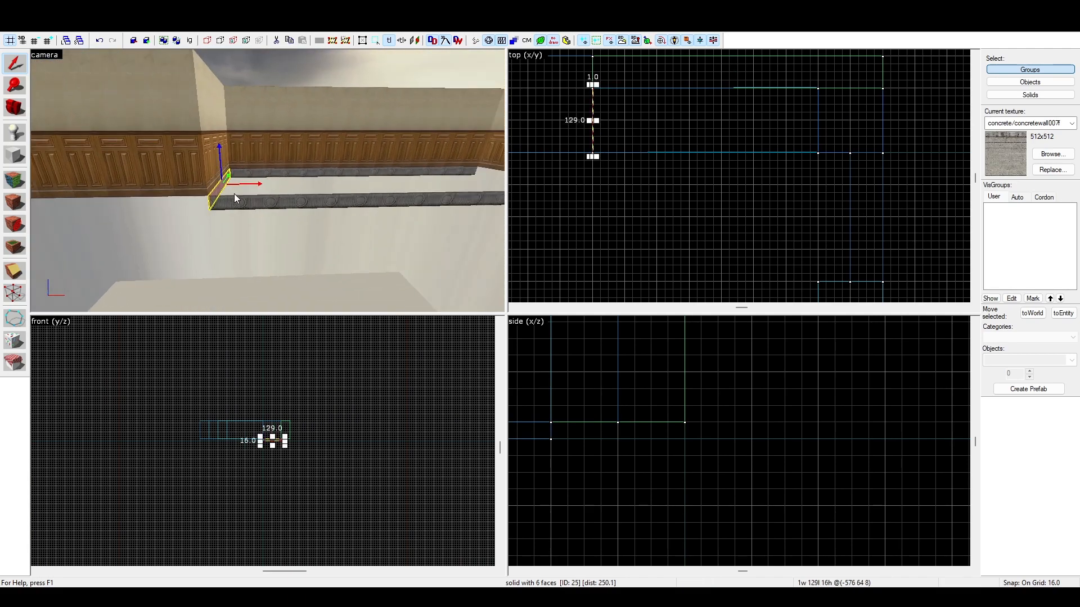
{"action": "left_click_drag", "start_coordinate": [243, 185], "coordinate": [443, 167]}
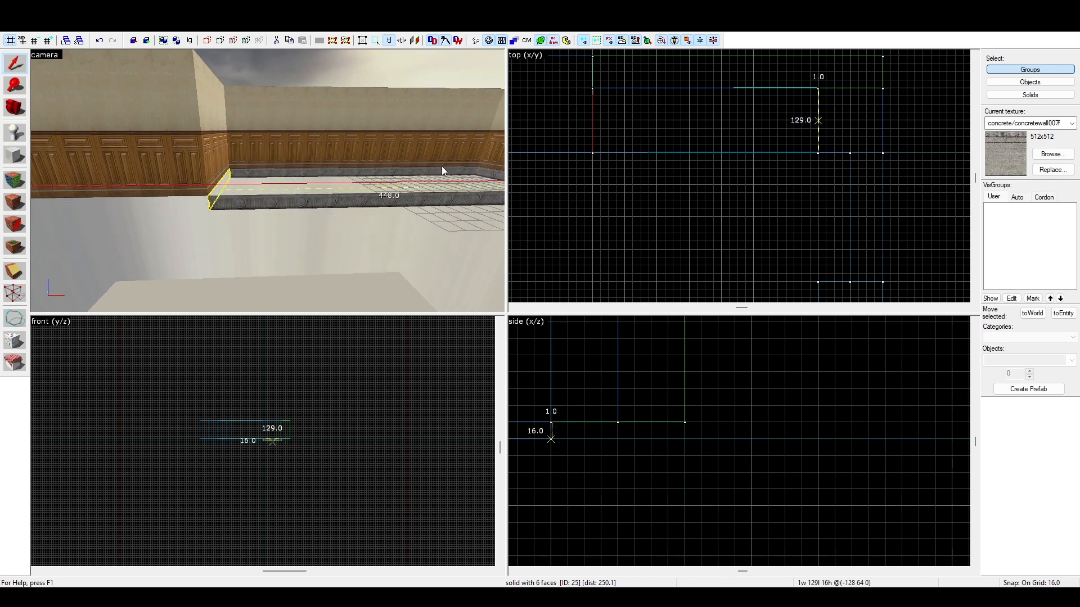
- Select all four concrete strips around the alcove and extend their bottoms downward to a height of 112 units
{"action": "key", "text": "z"}
{"action": "key", "text": "w"}
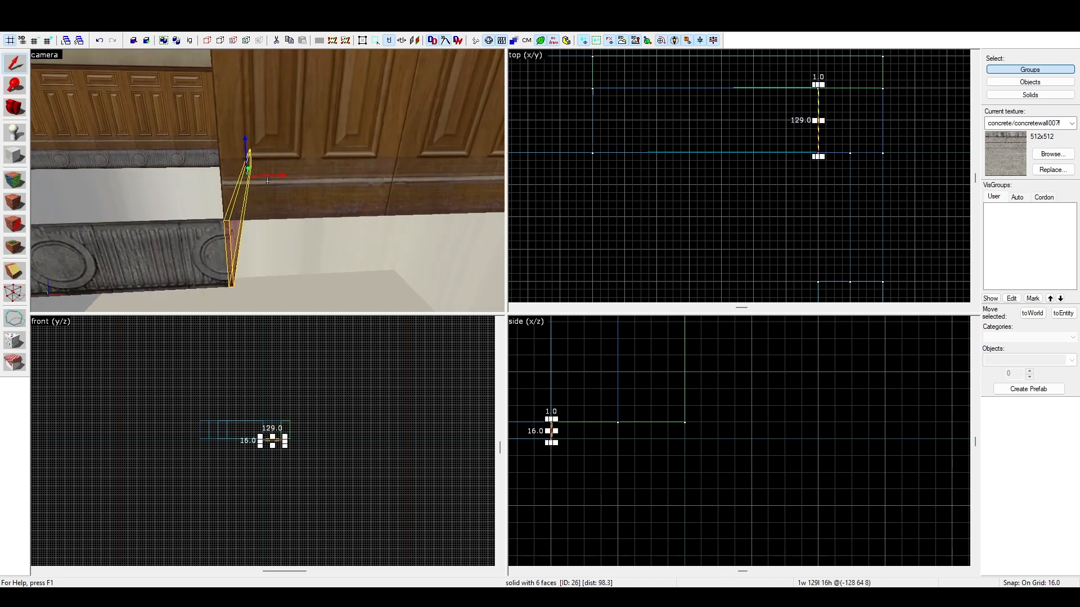
{"action": "key", "text": "s"}
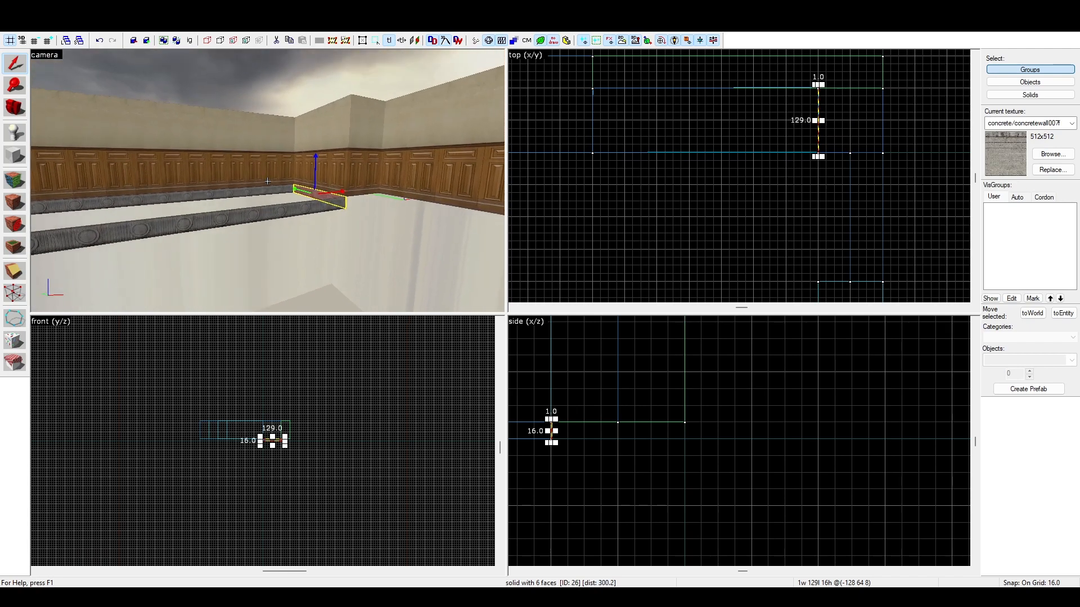
{"action": "key", "text": "z"}
{"action": "key", "text": "Escape"}
{"action": "key", "text": "z"}
{"action": "key", "text": "z"}
{"action": "left_click", "coordinate": [321, 164]}
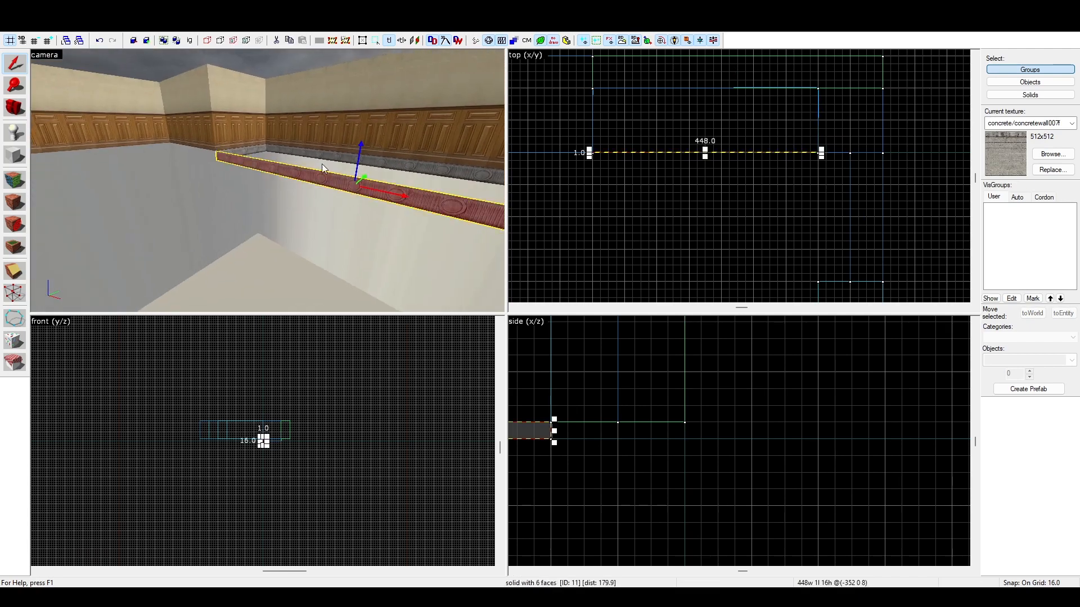
{"action": "left_click", "coordinate": [258, 150], "text": "ctrl"}
{"action": "left_click", "coordinate": [394, 166], "text": "ctrl"}
{"action": "key", "text": "z"}
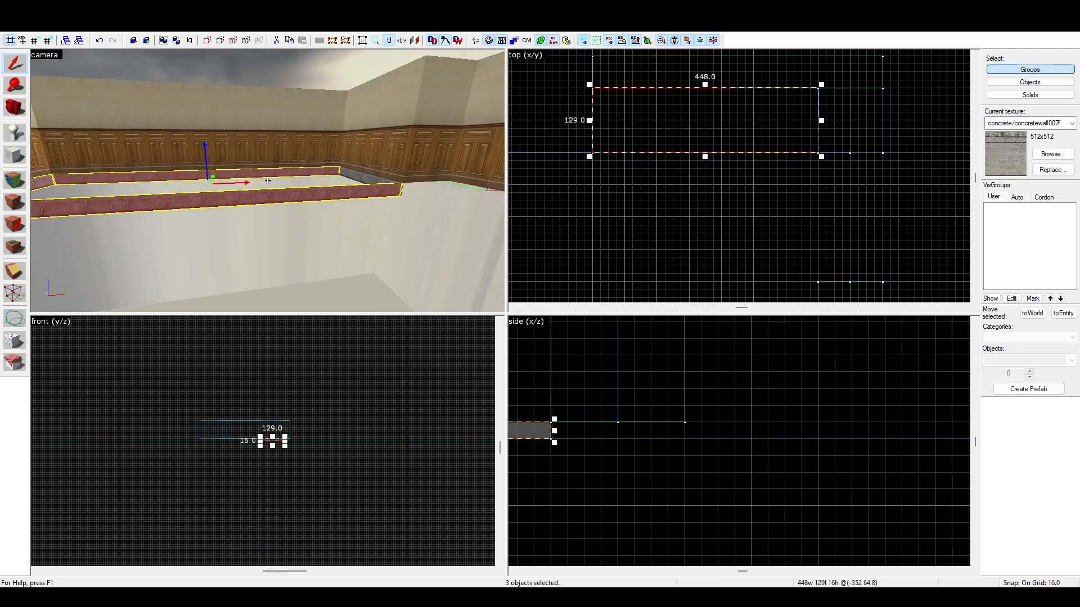
{"action": "key", "text": "z"}
{"action": "left_click", "coordinate": [325, 183], "text": "ctrl"}
{"action": "left_click", "coordinate": [325, 183]}
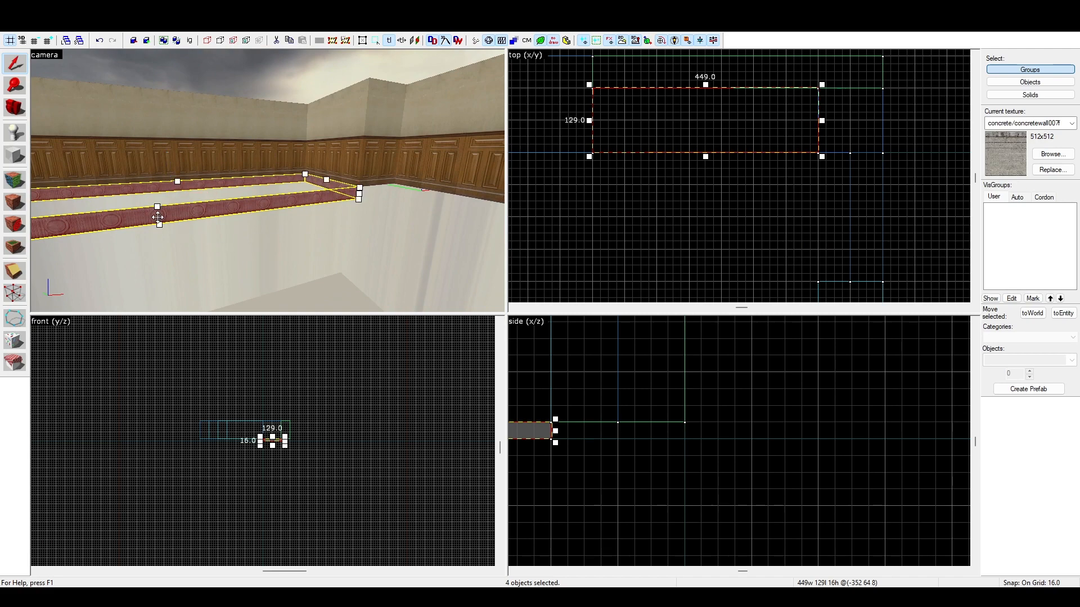
{"action": "left_click_drag", "start_coordinate": [158, 230], "coordinate": [228, 276]}
{"action": "left_click", "coordinate": [588, 185]}
{"action": "scroll", "coordinate": [394, 168], "scroll_direction": "up", "scroll_amount": 5}
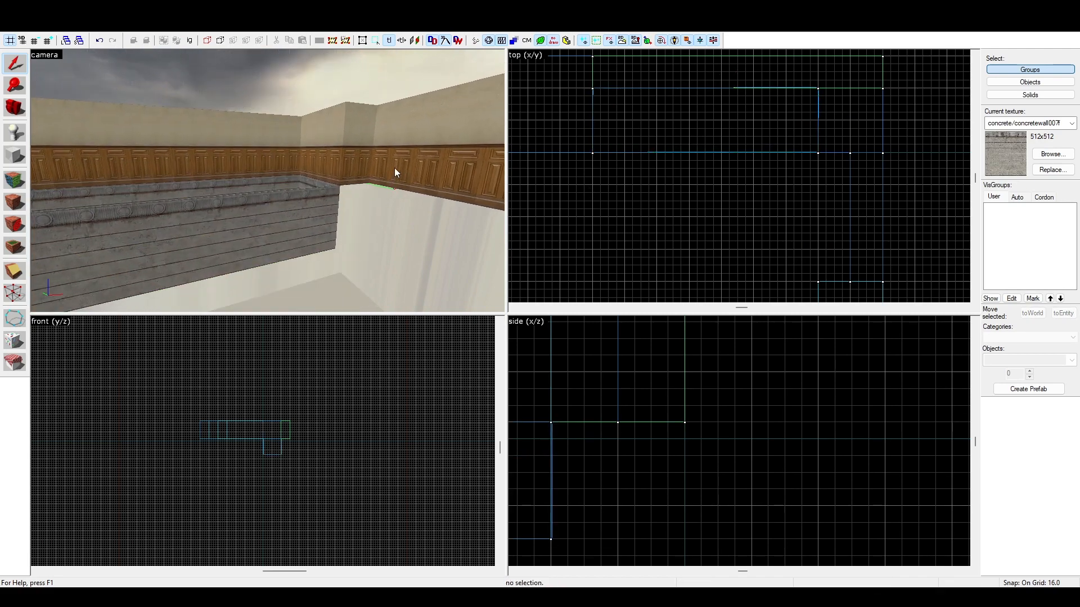
- Create a 448 by 128 by 112-unit block inside the alcove pit using the concrete/concretefloor001a texture
{"action": "left_click", "coordinate": [1054, 155]}
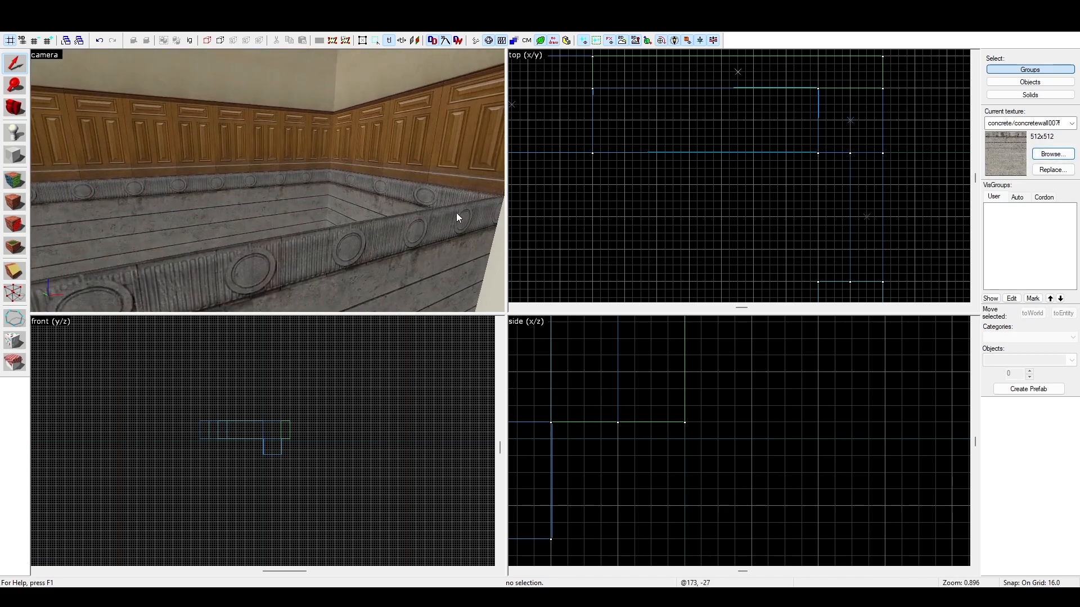
{"action": "double_click", "coordinate": [489, 83]}
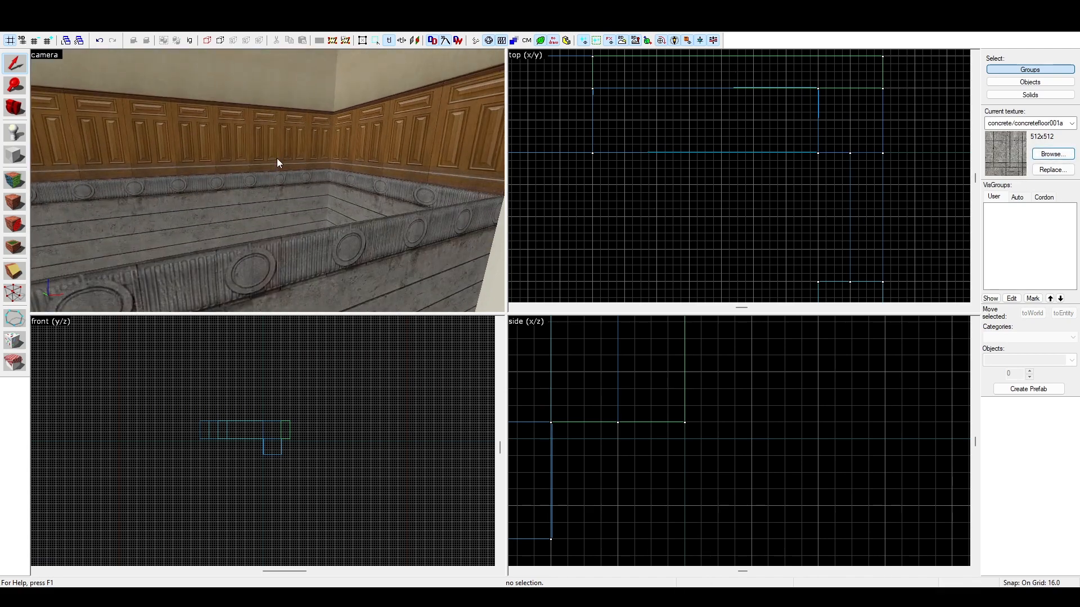
{"action": "left_click", "coordinate": [21, 150]}
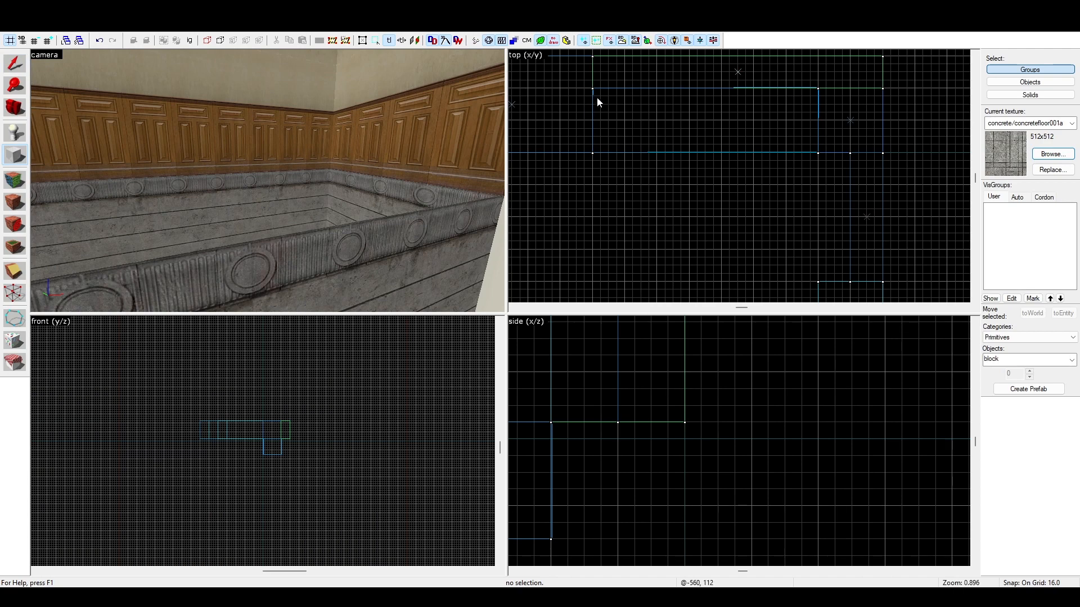
{"action": "mouse_move", "coordinate": [590, 89]}
{"action": "left_mouse_down"}
{"action": "mouse_move", "coordinate": [670, 124]}
{"action": "mouse_move", "coordinate": [820, 159]}
{"action": "left_mouse_up"}
{"action": "scroll", "coordinate": [319, 182], "scroll_direction": "down", "scroll_amount": 3}
{"action": "key", "text": "Return"}
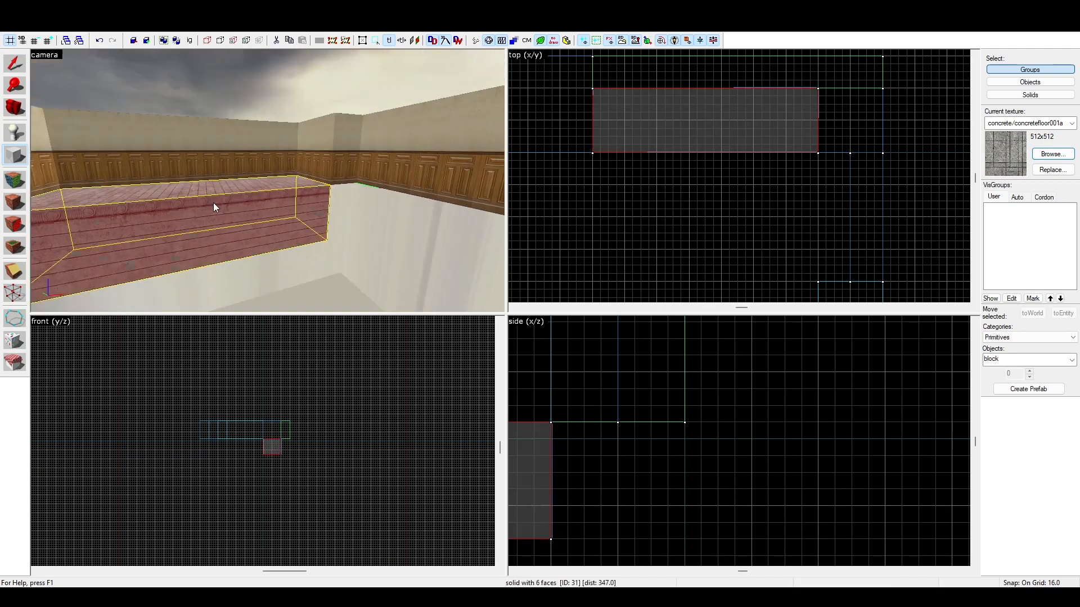
- Lower the top of the new block to leave a 16-unit-thick floor at the pit's bottom
{"action": "left_click", "coordinate": [14, 69]}
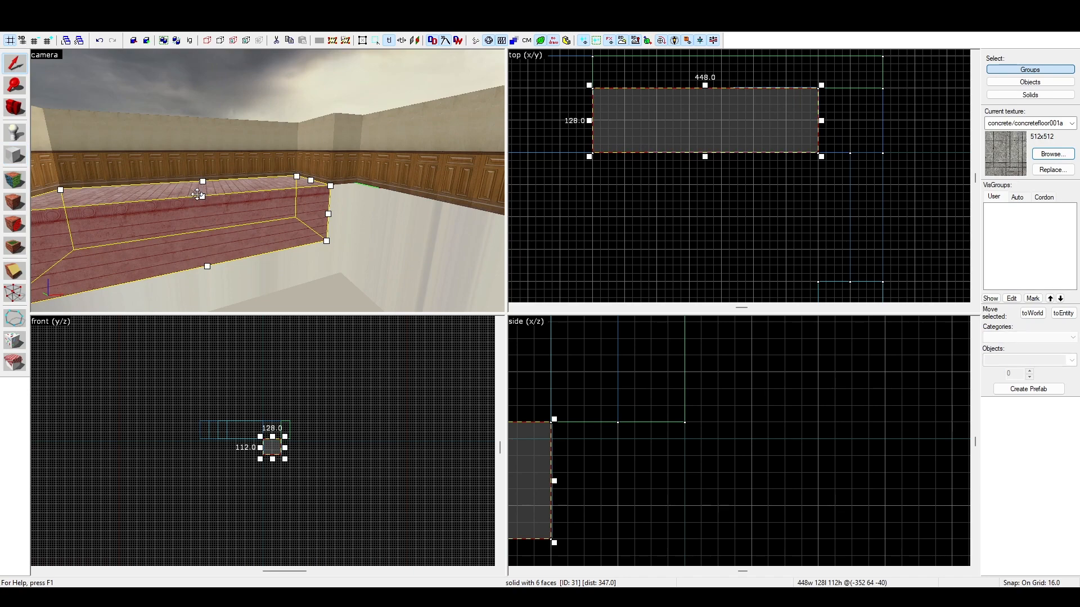
{"action": "left_click_drag", "start_coordinate": [201, 196], "coordinate": [241, 259]}
{"action": "left_click_drag", "start_coordinate": [232, 245], "coordinate": [245, 251]}
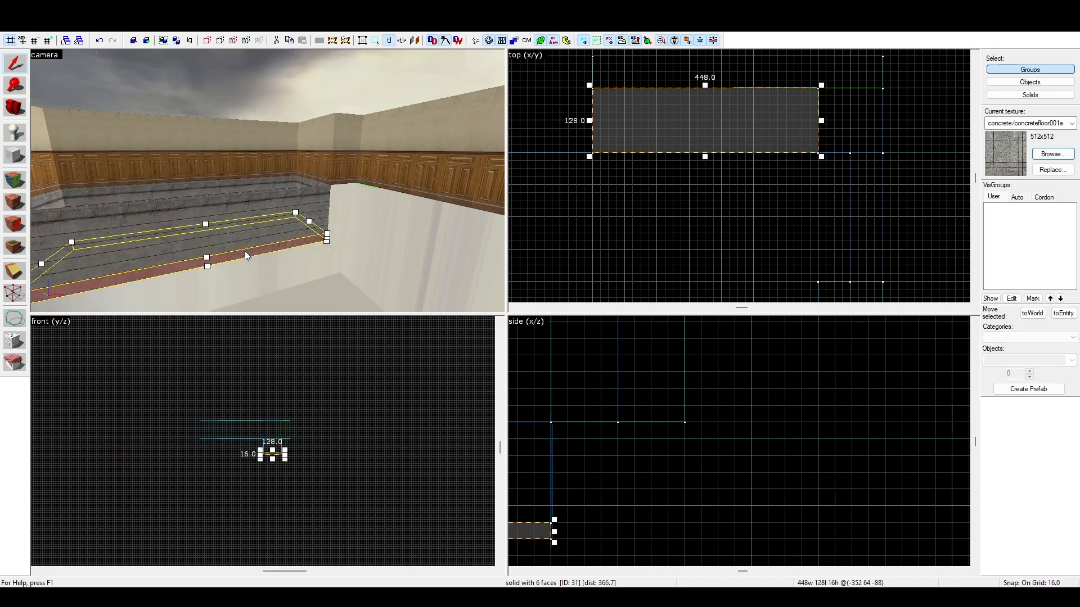
{"action": "key", "text": "Escape"}
{"action": "key", "text": "w"}
{"action": "key", "text": "z"}
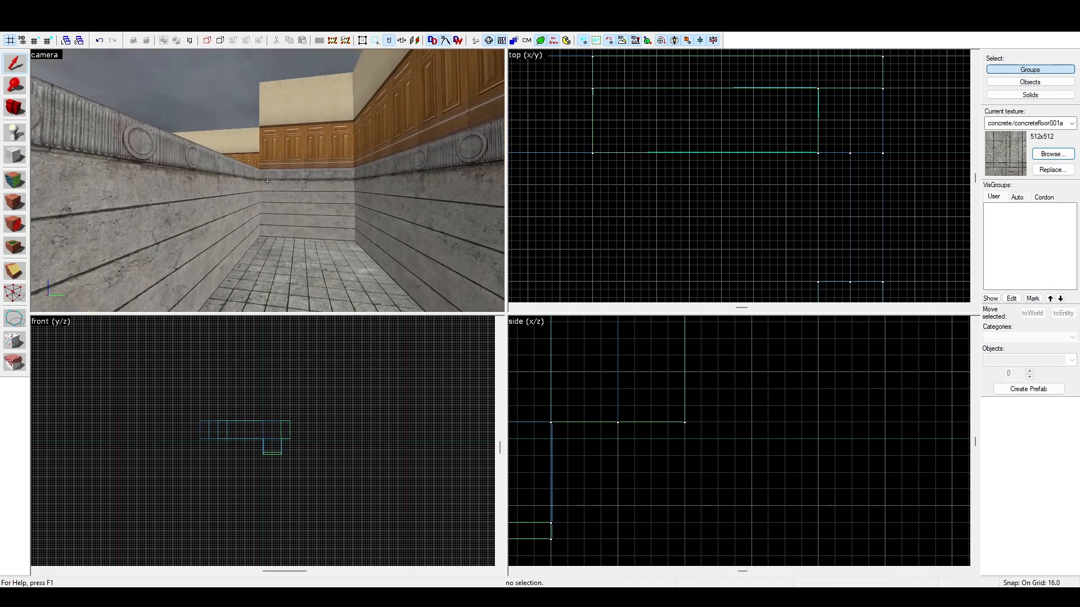
{"action": "key", "text": "z"}
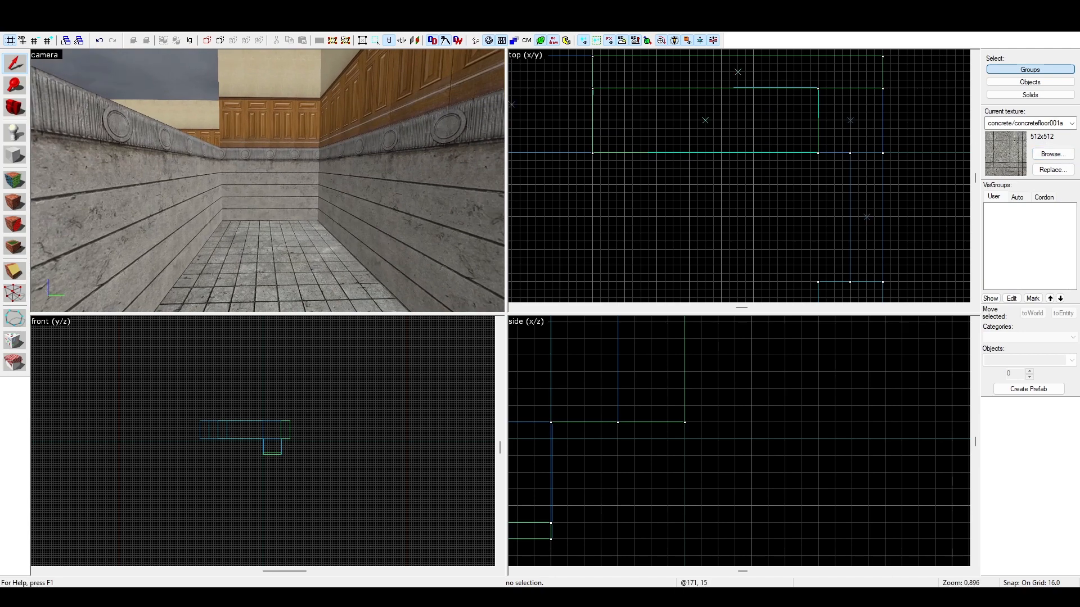
- Create a 448 by 128-unit block 80 units high above the pit floor with the tools/toolsnodraw texture
{"action": "double_click", "coordinate": [39, 111]}
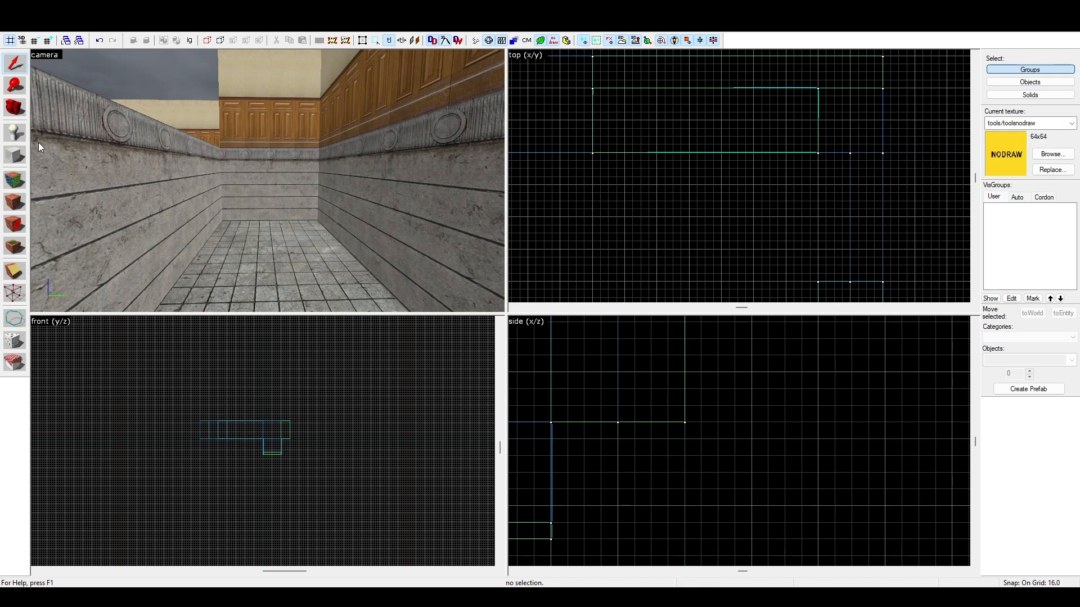
{"action": "left_click", "coordinate": [15, 154]}
{"action": "scroll", "coordinate": [785, 154], "scroll_direction": "down", "scroll_amount": 2}
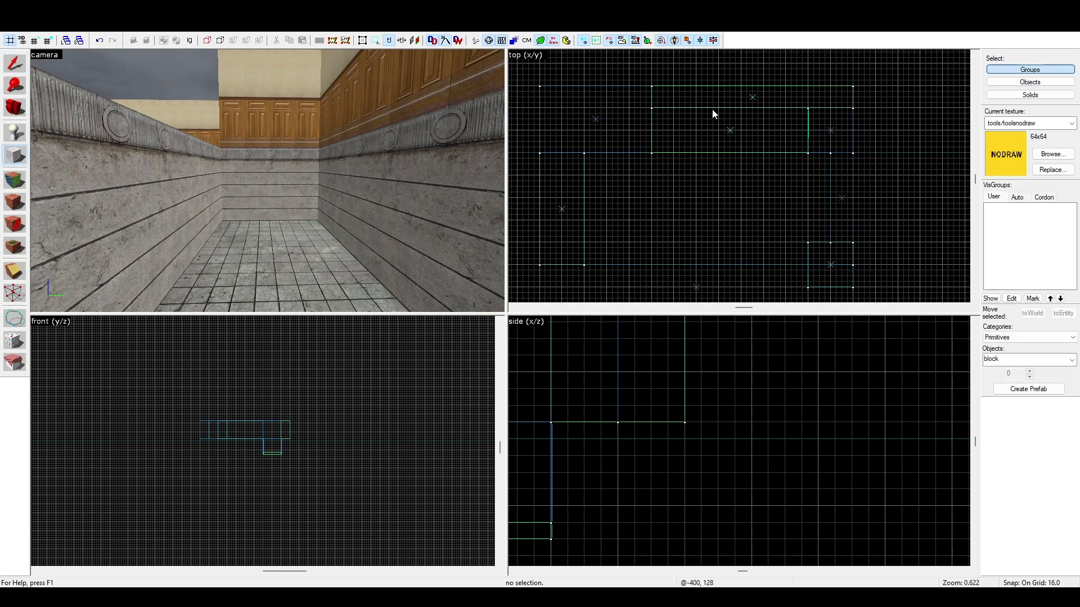
{"action": "scroll", "coordinate": [646, 110], "scroll_direction": "up", "scroll_amount": 2}
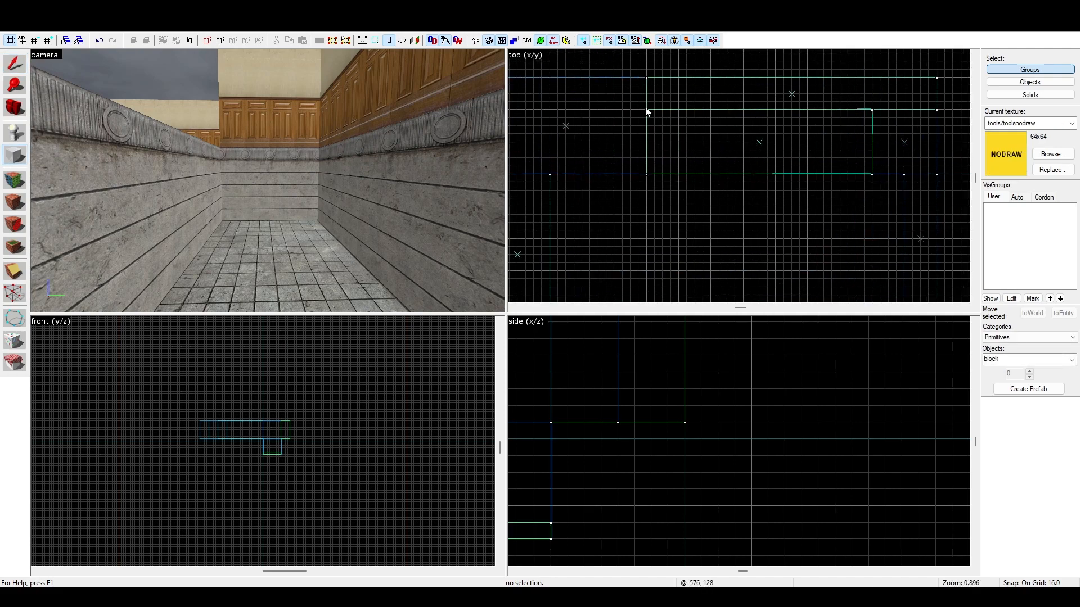
{"action": "left_click_drag", "start_coordinate": [647, 110], "coordinate": [878, 174]}
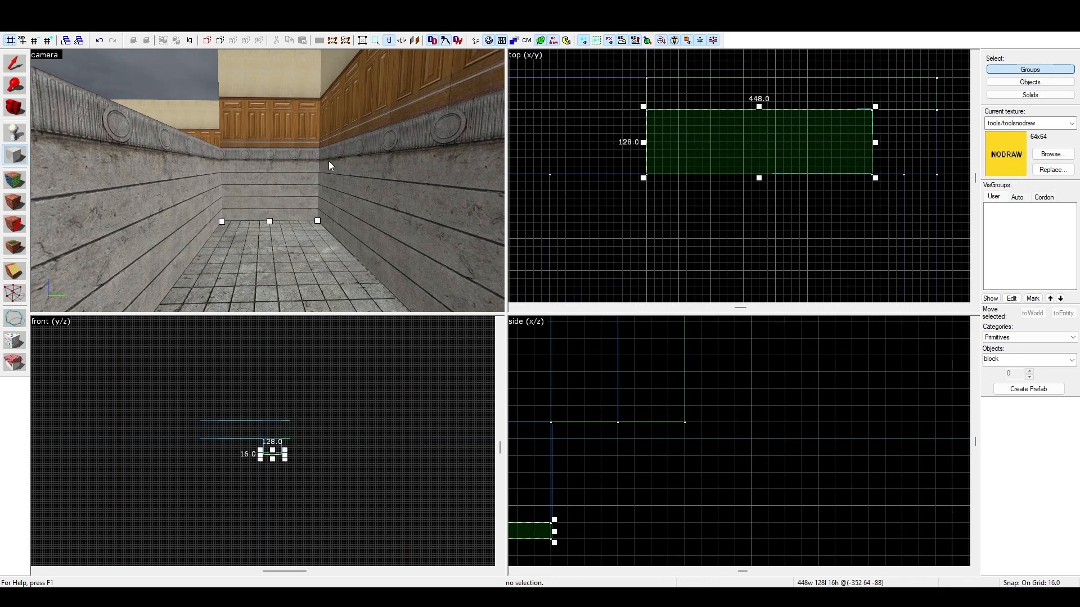
{"action": "key", "text": "s"}
{"action": "key", "text": "a"}
{"action": "key", "text": "z"}
{"action": "key", "text": "z"}
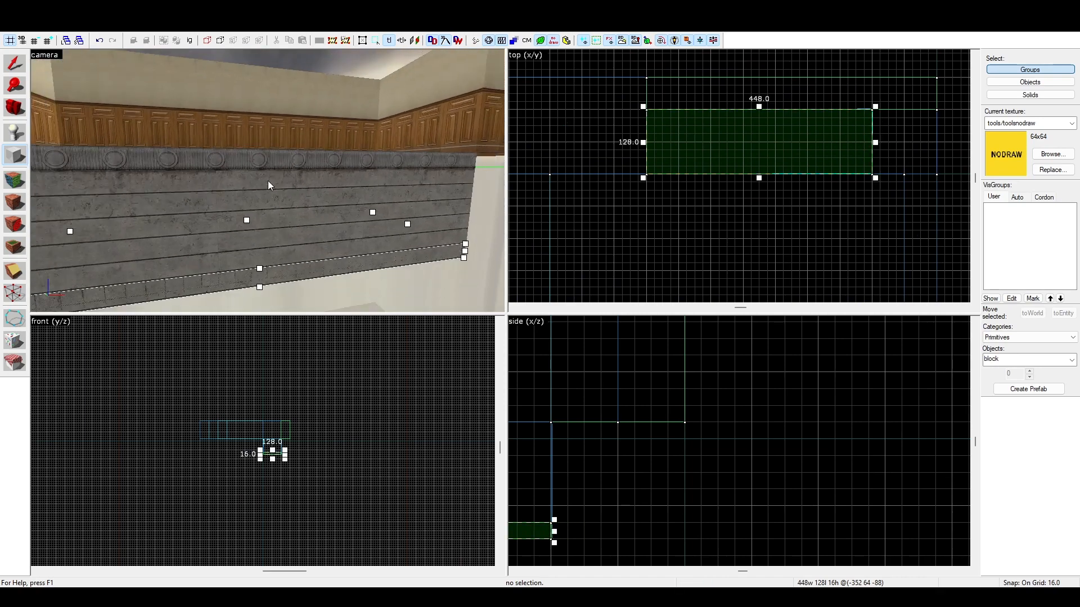
{"action": "scroll", "coordinate": [267, 181], "scroll_direction": "down", "scroll_amount": 1}
{"action": "left_click_drag", "start_coordinate": [263, 252], "coordinate": [242, 179]}
{"action": "key", "text": "Return"}
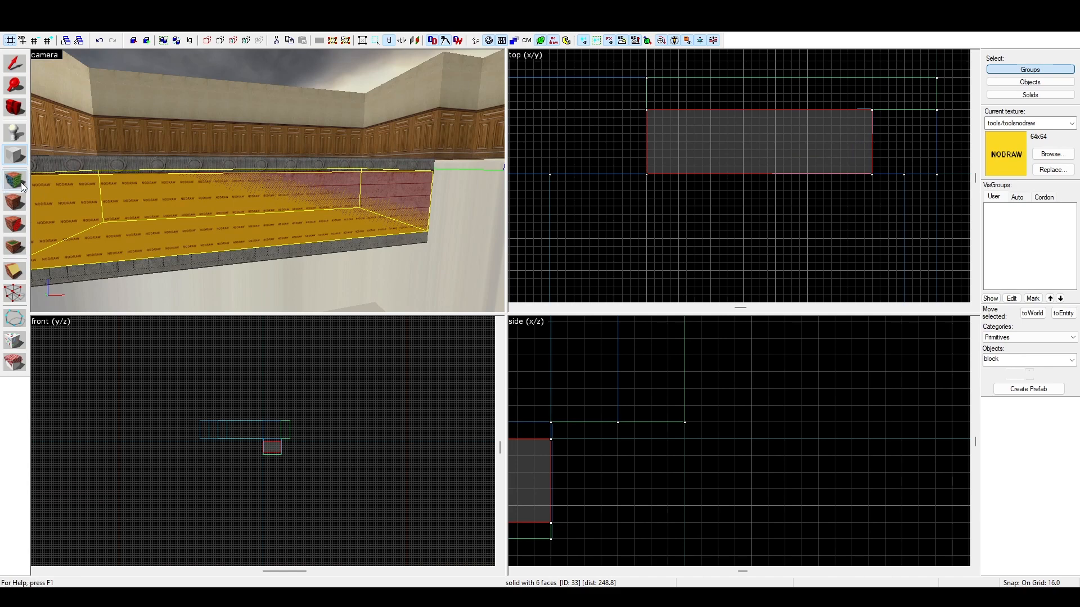
- Apply the nature/water_coast01 texture to the top face of the nodraw block
{"action": "left_click", "coordinate": [21, 182]}
{"action": "key", "text": "z"}
{"action": "key", "text": "w"}
{"action": "key", "text": "z"}
{"action": "left_click", "coordinate": [280, 232]}
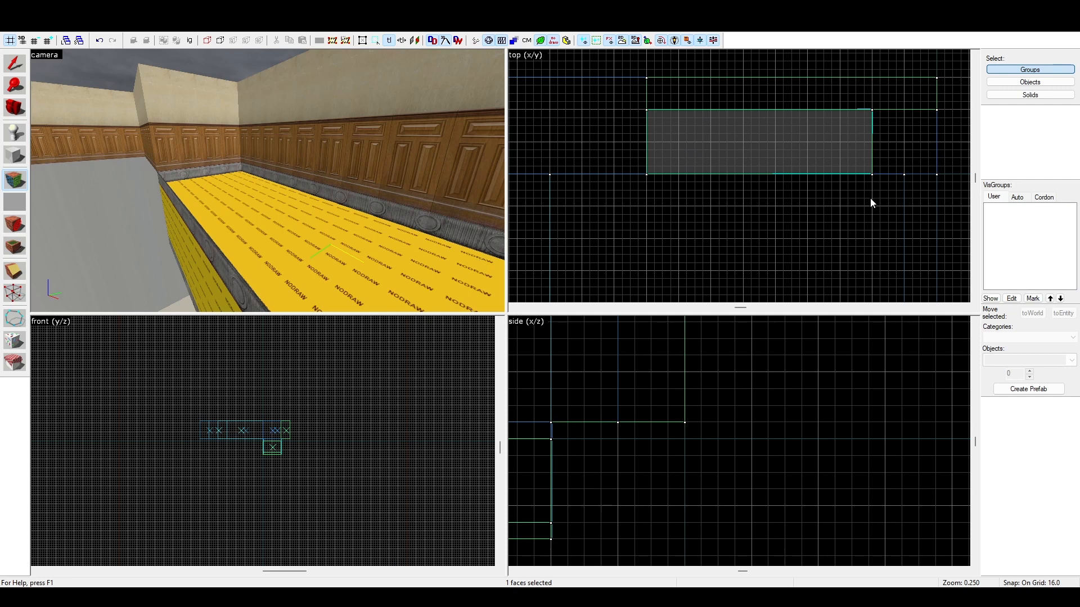
{"action": "left_click", "coordinate": [510, 361]}
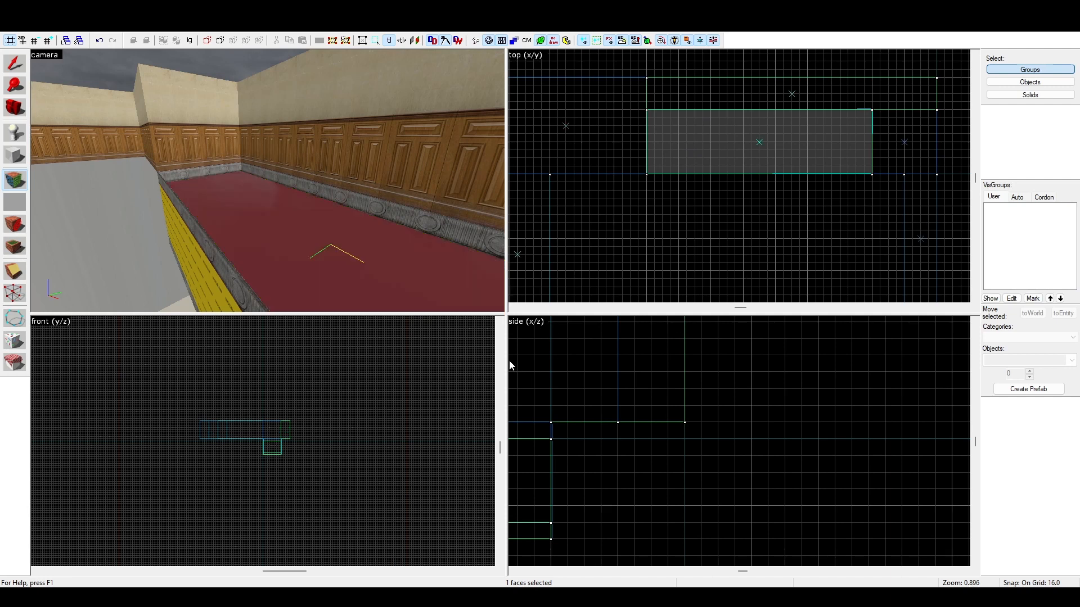
{"action": "left_click", "coordinate": [641, 204]}
- Try to move the water block 128 units out of the pit and retexture it with props/acousticceiling002a
{"action": "key", "text": "z"}
{"action": "key", "text": "s"}
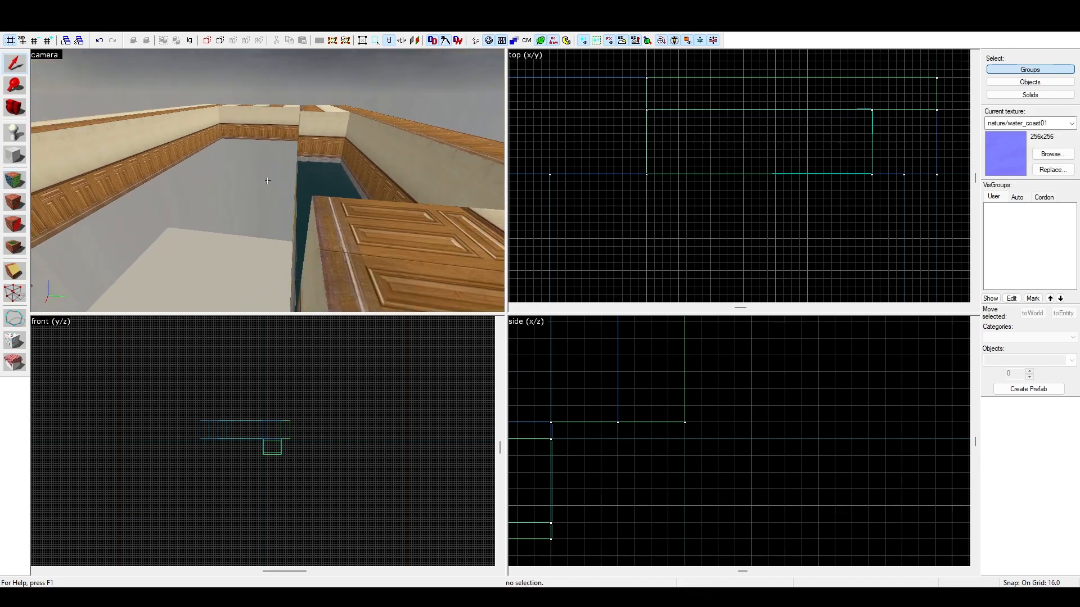
{"action": "key", "text": "w"}
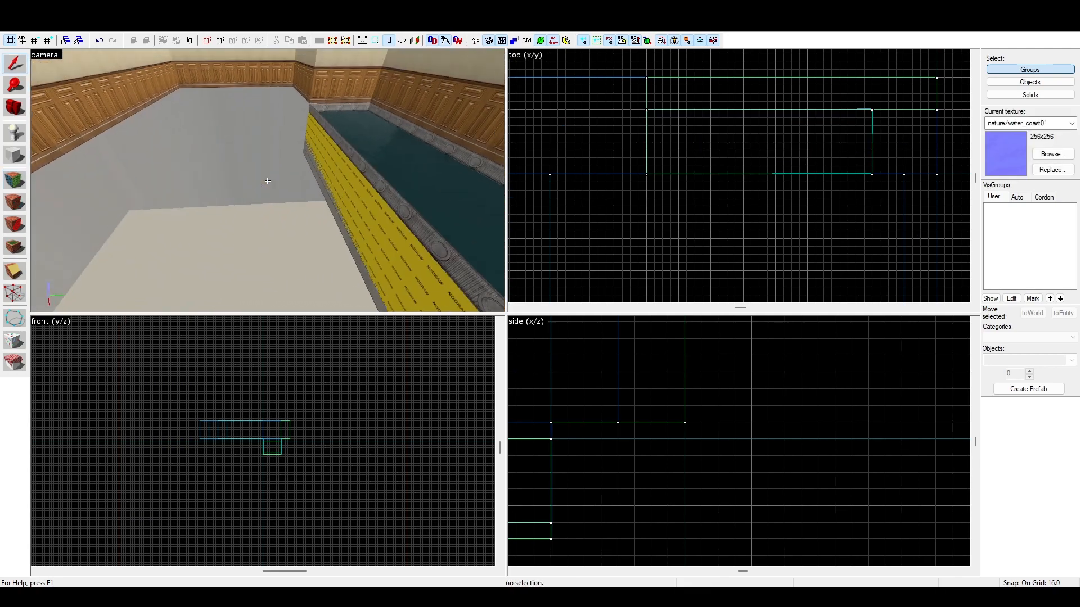
{"action": "key", "text": "s"}
{"action": "key", "text": "z"}
{"action": "left_click", "coordinate": [327, 174]}
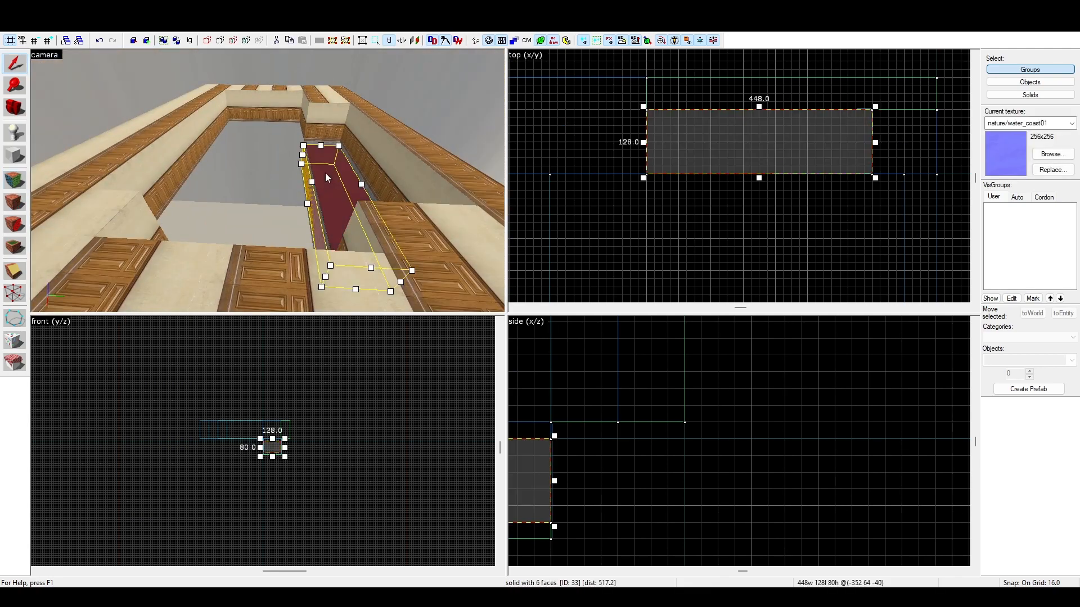
{"action": "left_click_drag", "start_coordinate": [365, 196], "coordinate": [302, 200]}
{"action": "scroll", "coordinate": [303, 200], "scroll_direction": "up", "scroll_amount": 3}
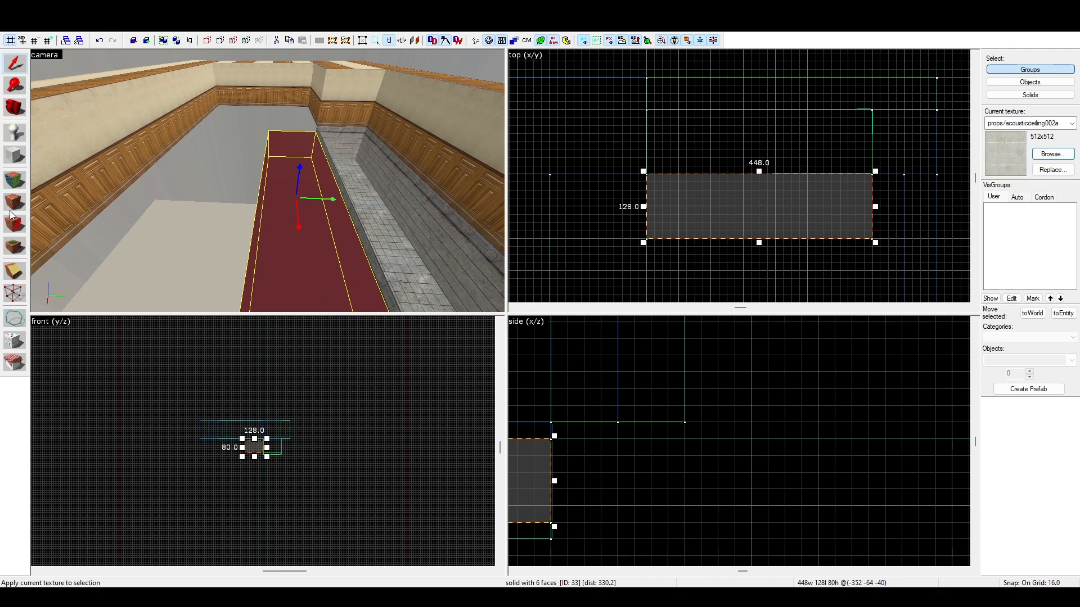
{"action": "left_click", "coordinate": [14, 202]}
{"action": "scroll", "coordinate": [333, 107], "scroll_direction": "up", "scroll_amount": 1}
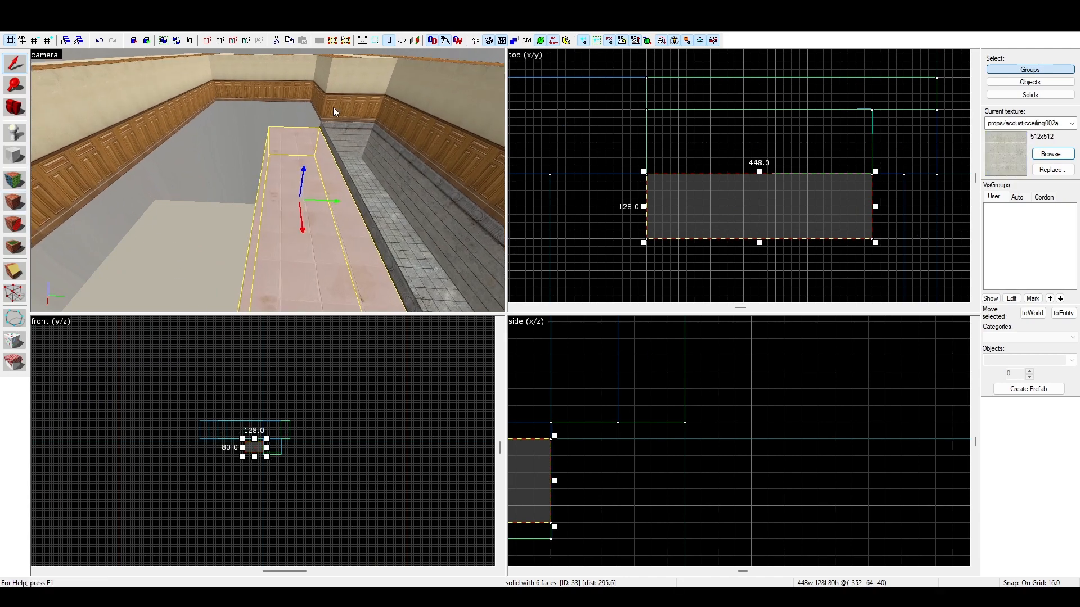
- Undo the retexturing and the move of the water block
{"action": "scroll", "coordinate": [333, 107], "scroll_direction": "up", "scroll_amount": 1}
{"action": "key", "text": "ctrl+z"}
{"action": "key", "text": "ctrl+z"}
- Copy the water block 128 units towards the room and texture the copy with props/acousticceiling002a
{"action": "left_click_drag", "start_coordinate": [471, 215], "coordinate": [335, 251]}
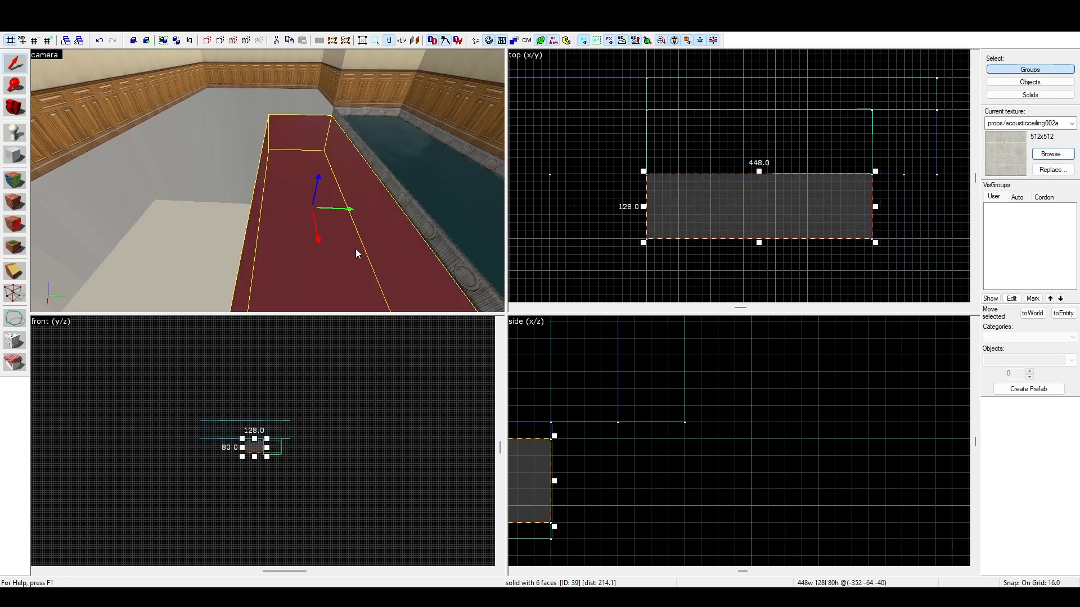
{"action": "left_click", "coordinate": [14, 210]}
{"action": "scroll", "coordinate": [295, 188], "scroll_direction": "down", "scroll_amount": 2}
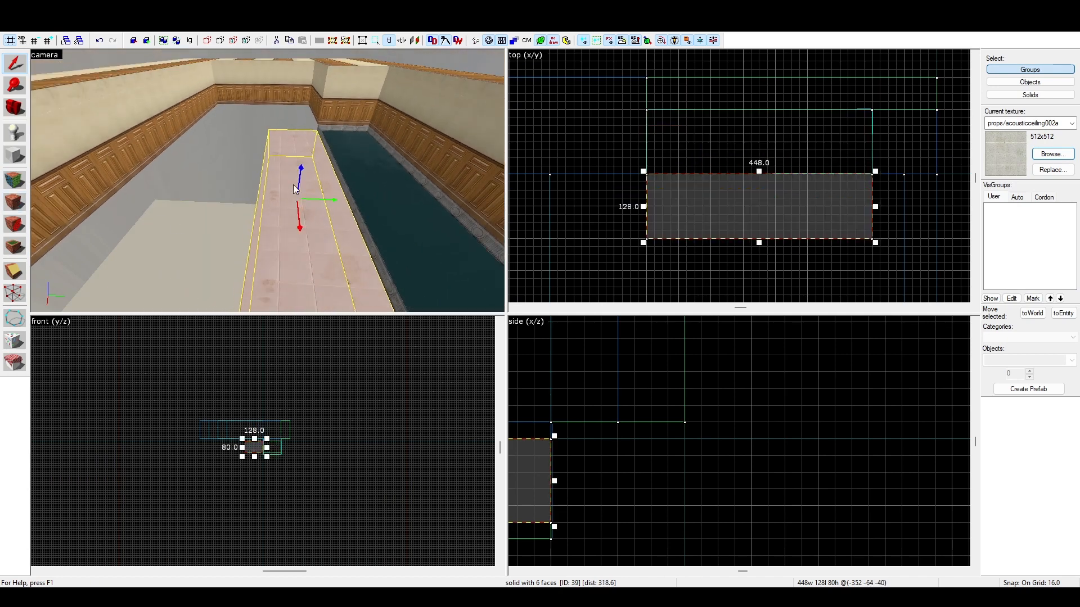
- Raise the copied block 224 units so its underside sits level with the tops of the walls
{"action": "left_click_drag", "start_coordinate": [299, 177], "coordinate": [313, 87]}
{"action": "scroll", "coordinate": [278, 400], "scroll_direction": "down", "scroll_amount": 3}
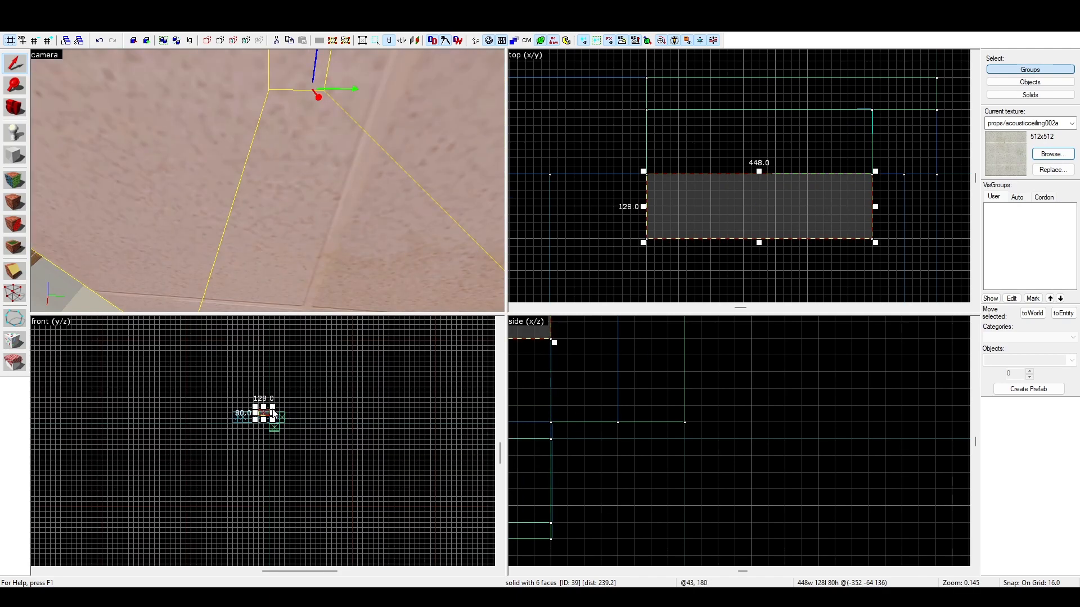
{"action": "scroll", "coordinate": [264, 415], "scroll_direction": "up", "scroll_amount": 9}
{"action": "left_click", "coordinate": [254, 455]}
{"action": "scroll", "coordinate": [306, 179], "scroll_direction": "down", "scroll_amount": 1}
{"action": "left_click", "coordinate": [305, 178]}
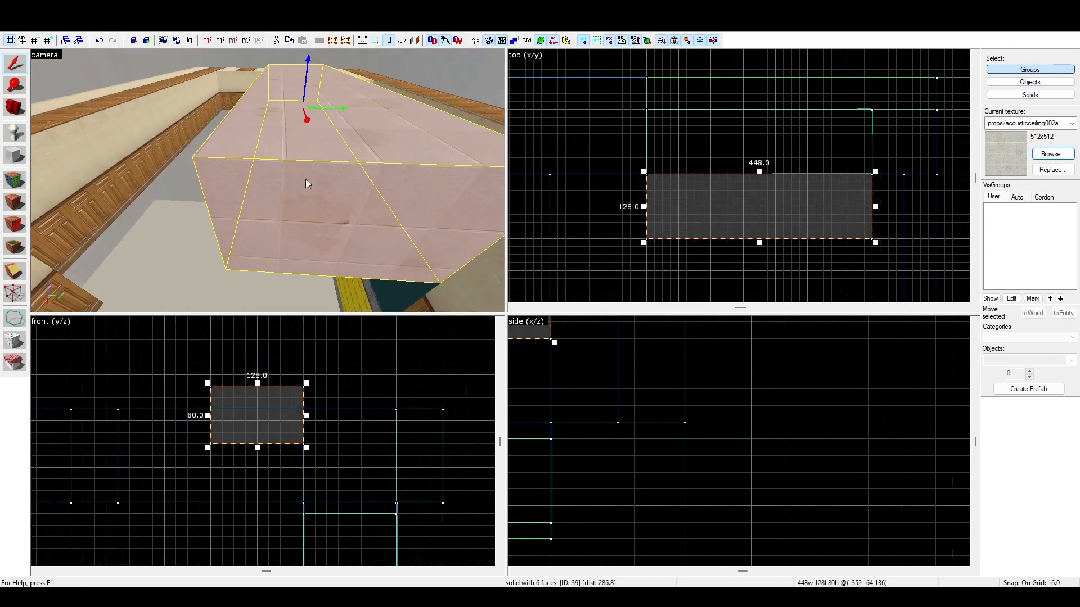
{"action": "scroll", "coordinate": [265, 415], "scroll_direction": "up", "scroll_amount": 3}
{"action": "left_click_drag", "start_coordinate": [231, 464], "coordinate": [229, 410]}
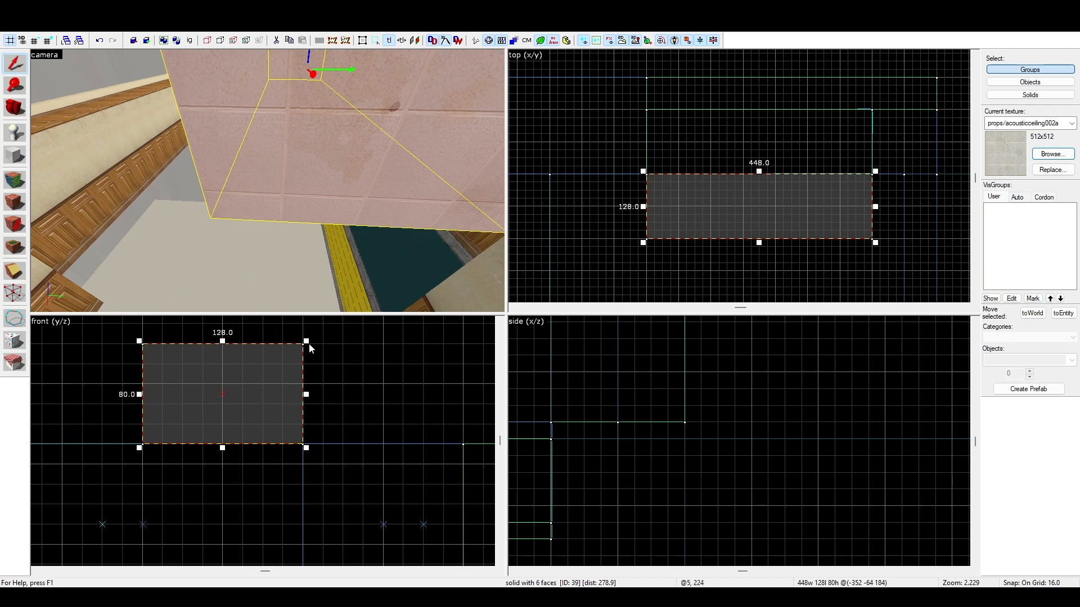
- Flatten the raised ceiling block to 1 unit high and extend it to 320 units long across the pool alcove
{"action": "mouse_move", "coordinate": [309, 349]}
{"action": "left_mouse_down"}
{"action": "mouse_move", "coordinate": [318, 372]}
{"action": "mouse_move", "coordinate": [520, 488]}
{"action": "mouse_move", "coordinate": [263, 390]}
{"action": "left_mouse_up"}
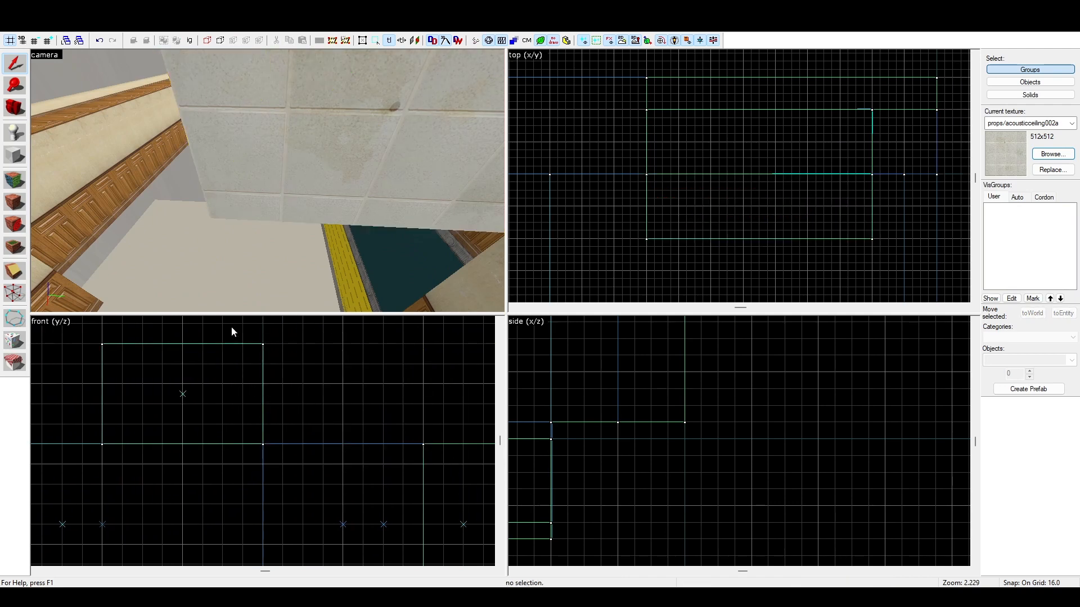
{"action": "left_click", "coordinate": [234, 344]}
{"action": "mouse_move", "coordinate": [264, 341]}
{"action": "left_mouse_down"}
{"action": "mouse_move", "coordinate": [573, 489]}
{"action": "mouse_move", "coordinate": [396, 444]}
{"action": "left_mouse_up"}
{"action": "key", "text": "z"}
{"action": "key", "text": "z"}
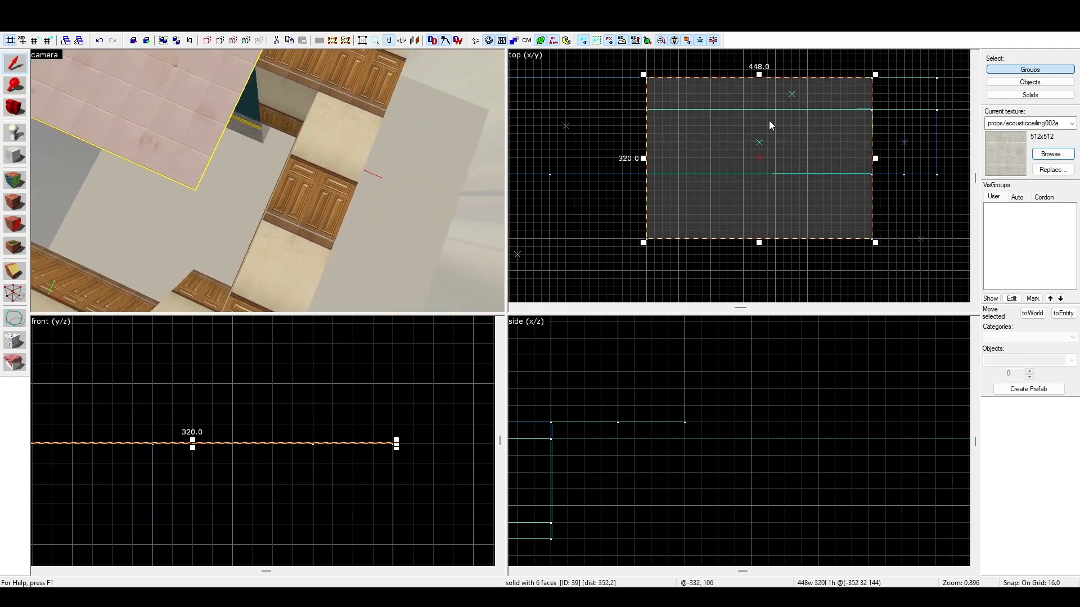
- Widen and lengthen the ceiling slab to 896 by 640 units so it covers the whole room
{"action": "scroll", "coordinate": [769, 124], "scroll_direction": "down", "scroll_amount": 5}
{"action": "left_click_drag", "start_coordinate": [822, 212], "coordinate": [851, 279]}
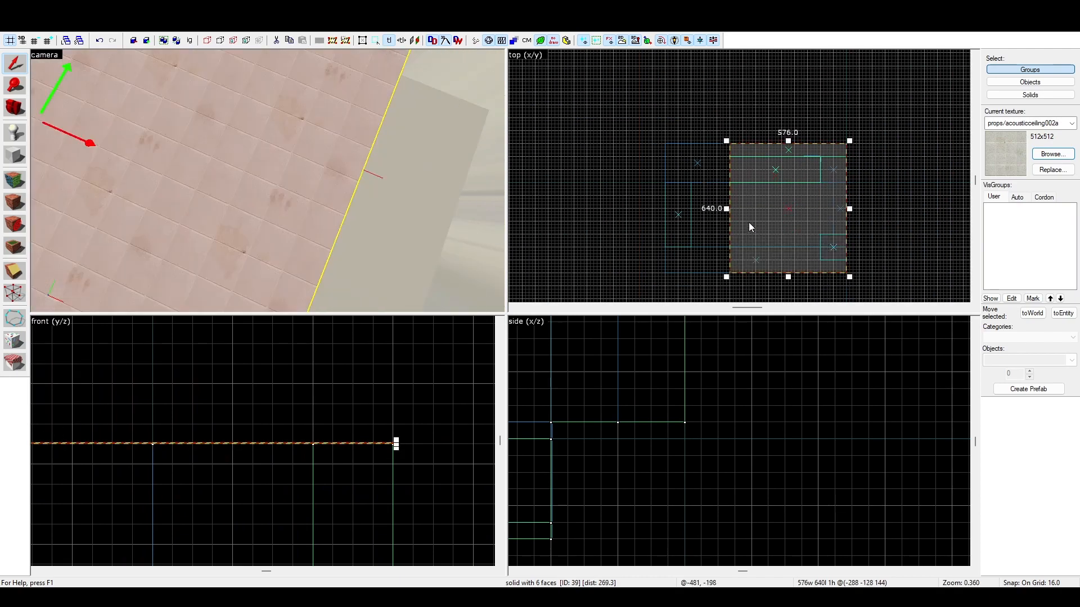
{"action": "left_click_drag", "start_coordinate": [726, 209], "coordinate": [663, 209]}
{"action": "key", "text": "Escape"}
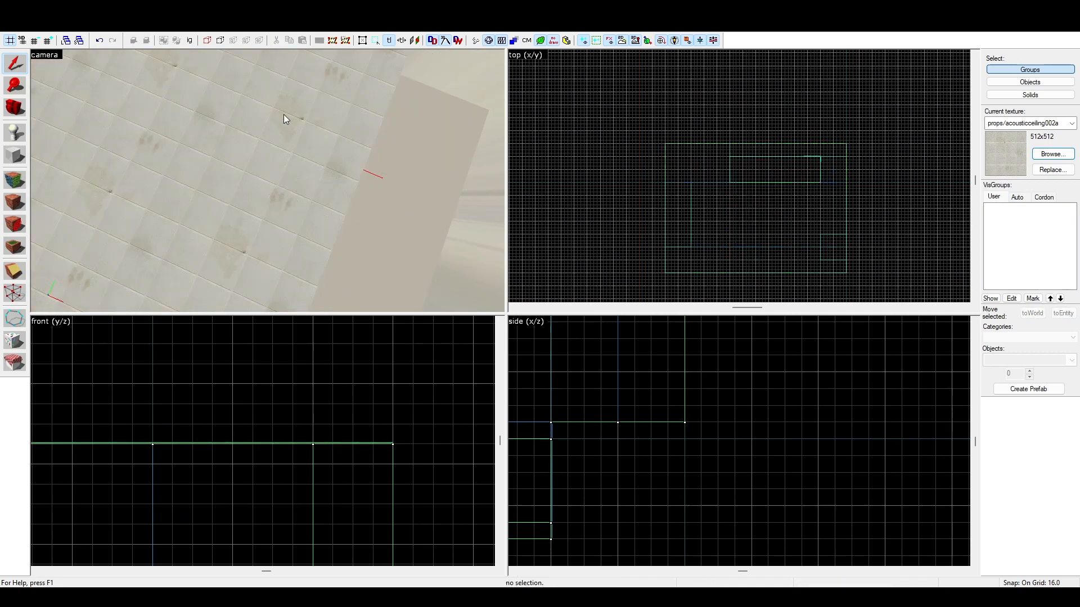
- Set the current texture to props/carpetfloor004a
{"action": "key", "text": "z"}
{"action": "key", "text": "w"}
{"action": "key", "text": "w"}
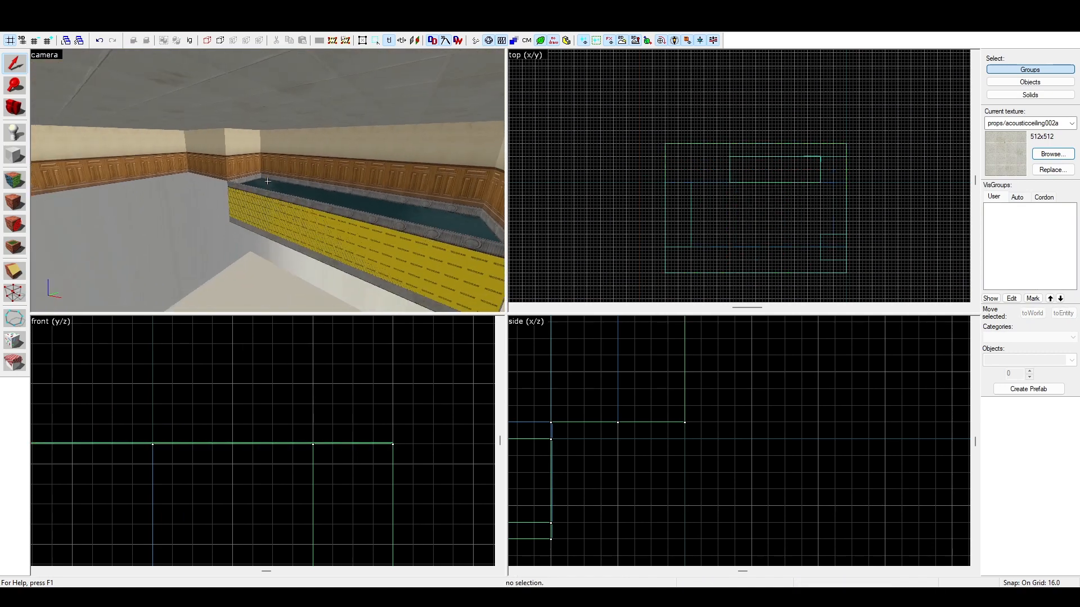
{"action": "key", "text": "w"}
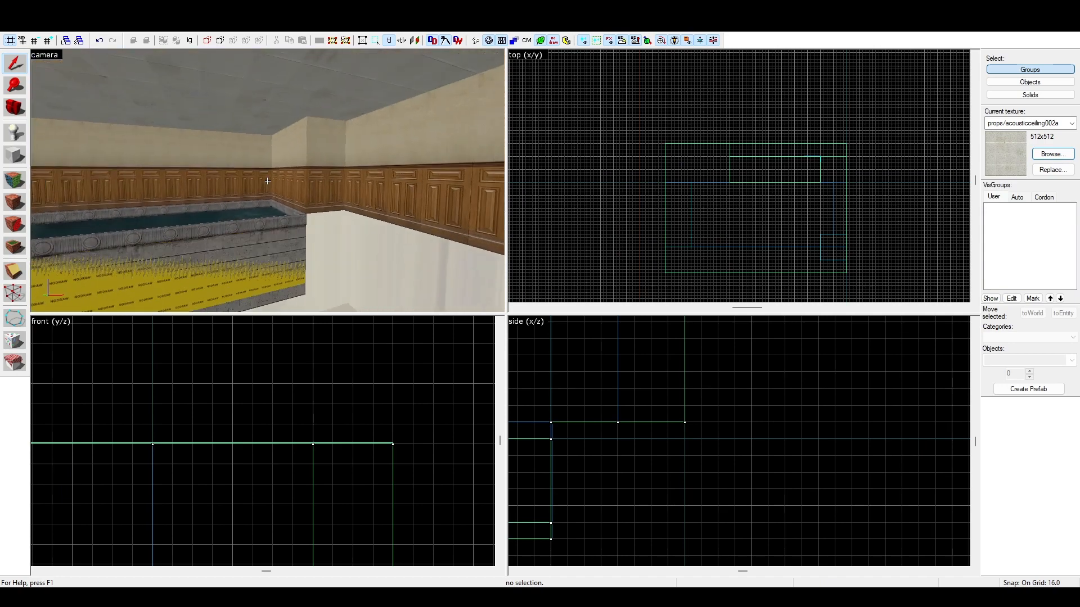
{"action": "key", "text": "w"}
{"action": "key", "text": "z"}
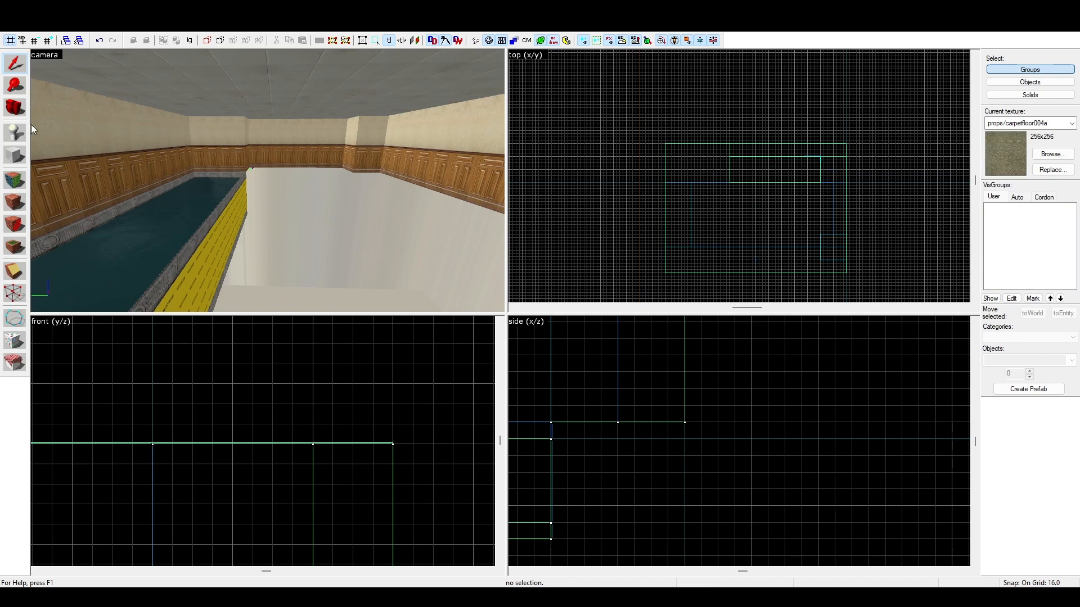
- Create a thin 704 by 320 unit carpeted floor block between the walls and the pool, with its top at the walls' base
{"action": "left_click", "coordinate": [10, 158]}
{"action": "scroll", "coordinate": [615, 131], "scroll_direction": "up", "scroll_amount": 2}
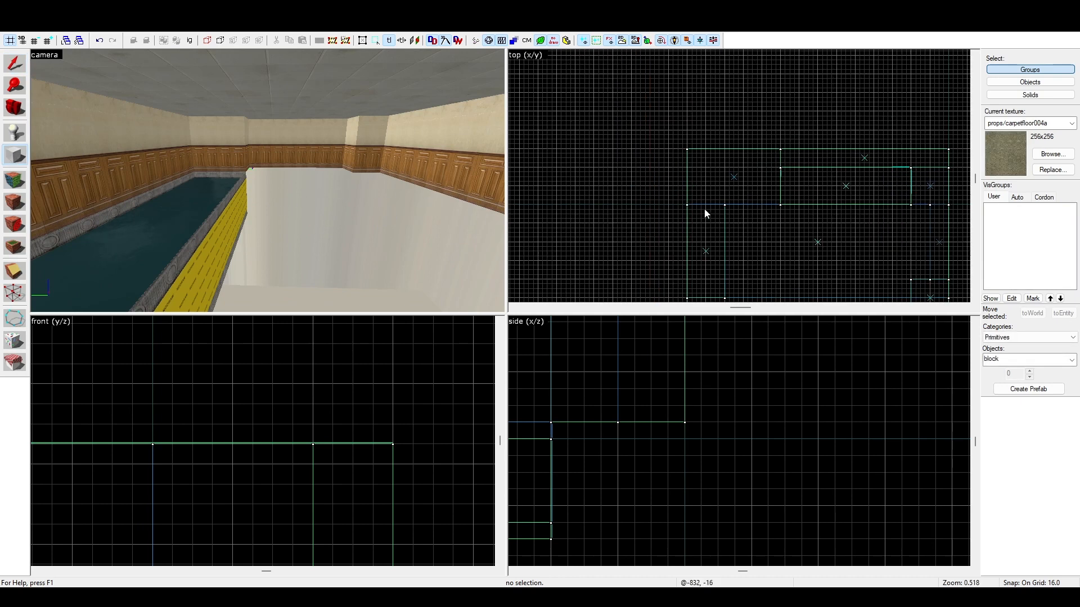
{"action": "left_click_drag", "start_coordinate": [725, 207], "coordinate": [930, 245]}
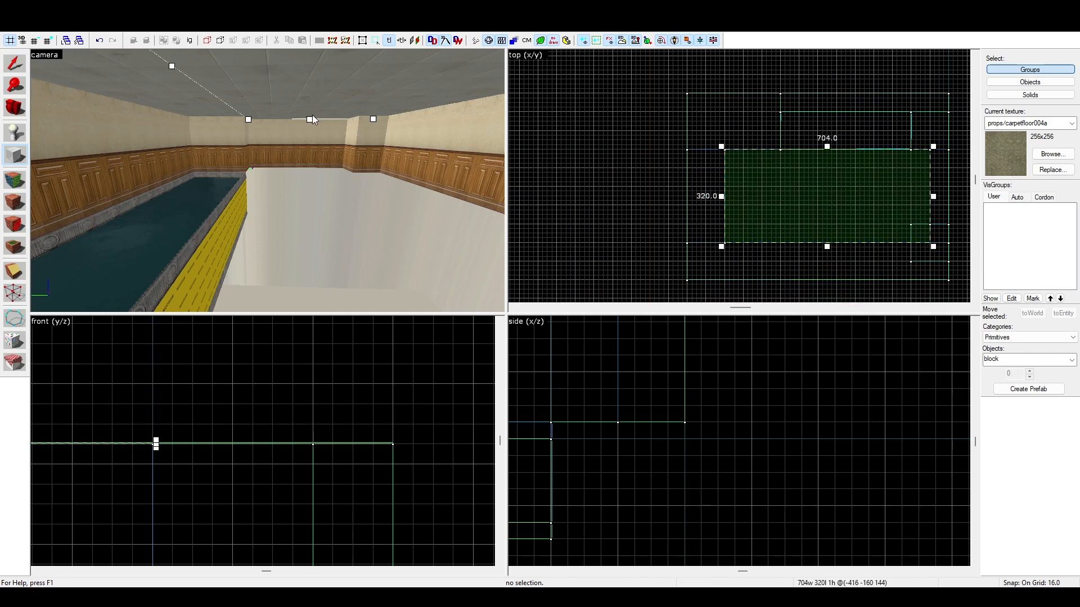
{"action": "scroll", "coordinate": [256, 441], "scroll_direction": "down", "scroll_amount": 3}
{"action": "mouse_move", "coordinate": [200, 445]}
{"action": "left_mouse_down"}
{"action": "mouse_move", "coordinate": [197, 606]}
{"action": "mouse_move", "coordinate": [223, 229]}
{"action": "mouse_move", "coordinate": [190, 403]}
{"action": "left_mouse_up"}
{"action": "key", "text": "Return"}
- Place an info_player_start entity on the carpet floor at the pool side of the room's far end
{"action": "key", "text": "z"}
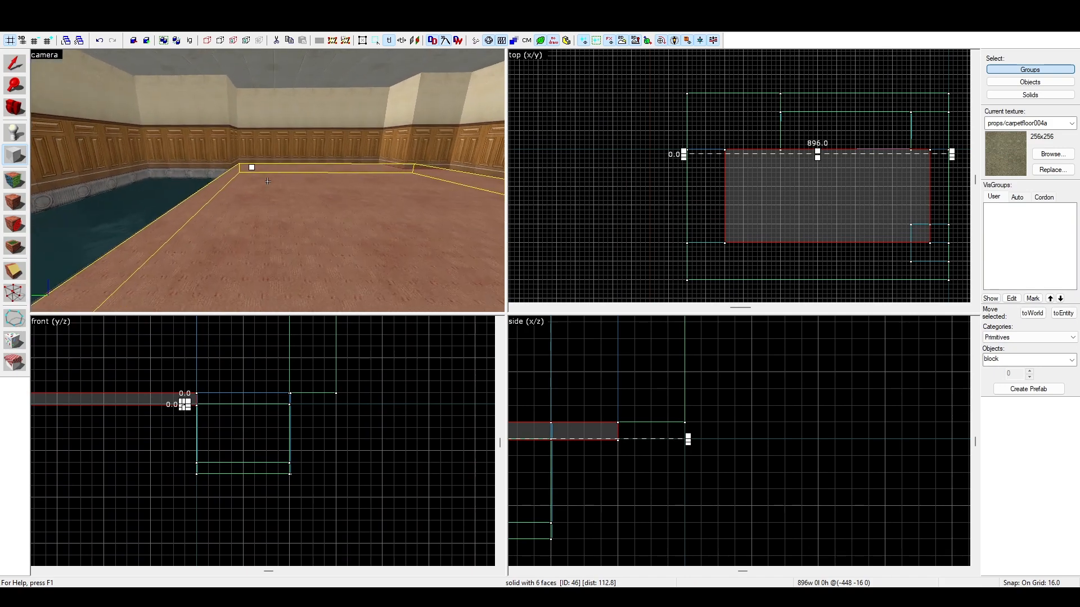
{"action": "key", "text": "w"}
{"action": "key", "text": "w"}
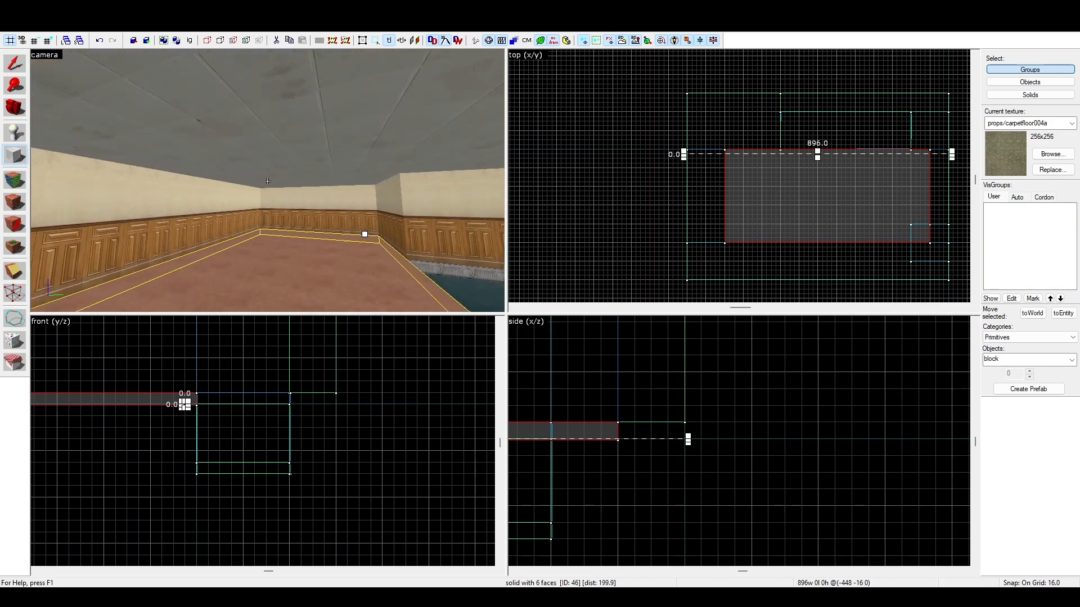
{"action": "key", "text": "z"}
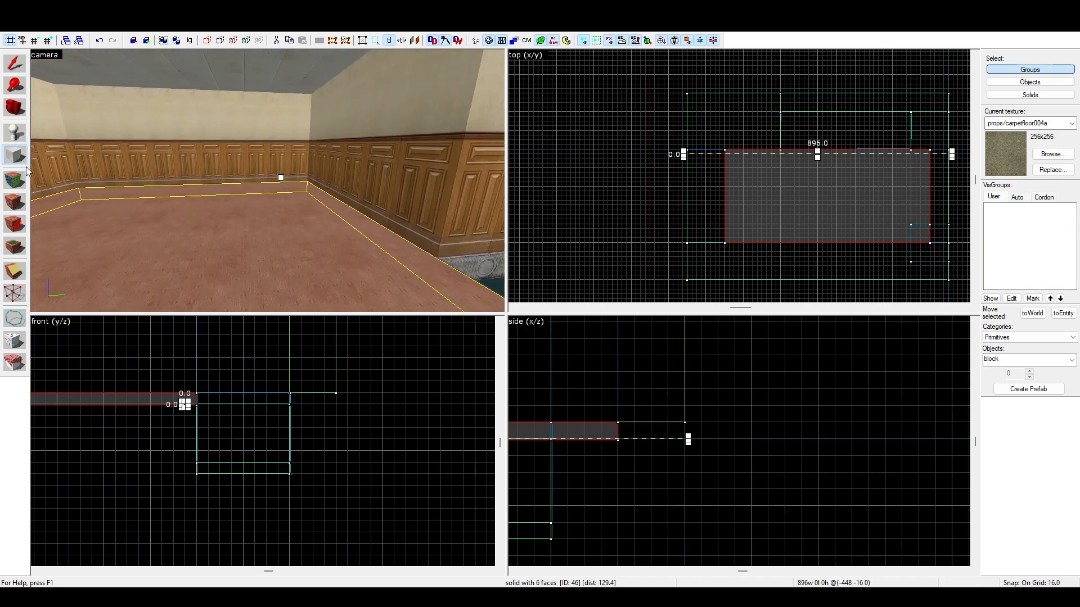
{"action": "left_click", "coordinate": [21, 135]}
{"action": "key", "text": "z"}
{"action": "key", "text": "w"}
{"action": "key", "text": "z"}
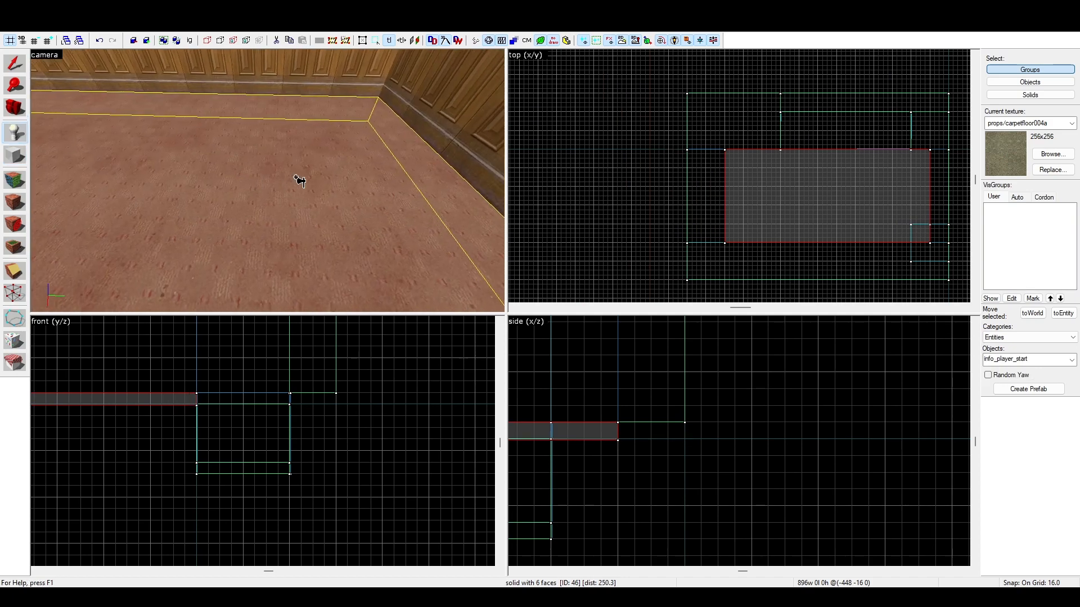
{"action": "left_click", "coordinate": [273, 155]}
- Examine the placed player start and its surroundings from several sides
{"action": "key", "text": "z"}
{"action": "key", "text": "w"}
{"action": "key", "text": "s"}
{"action": "key", "text": "w"}
{"action": "key", "text": "z"}
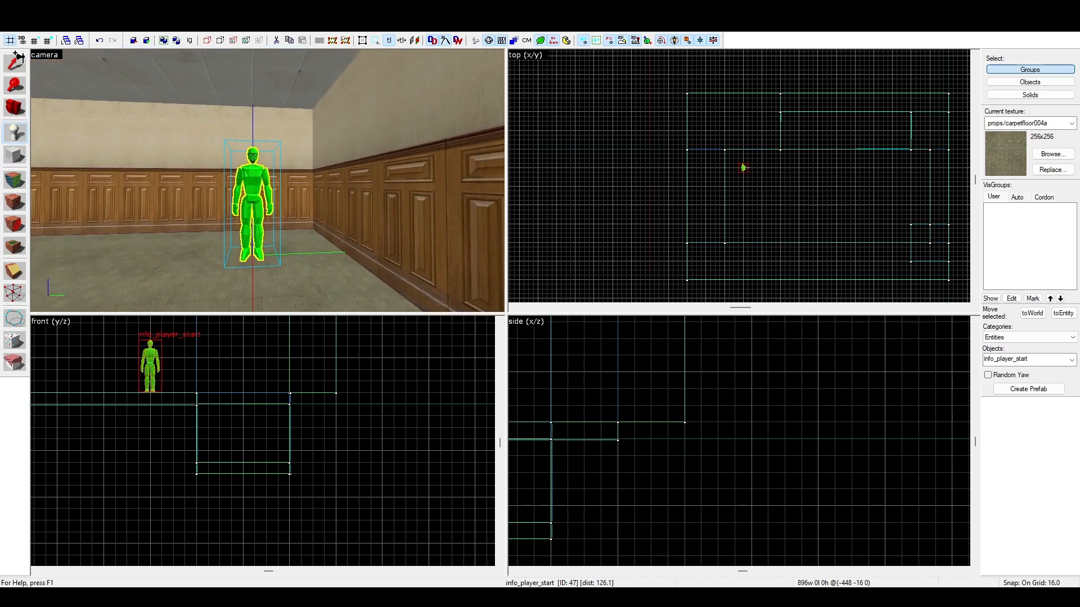
{"action": "left_click", "coordinate": [16, 63]}
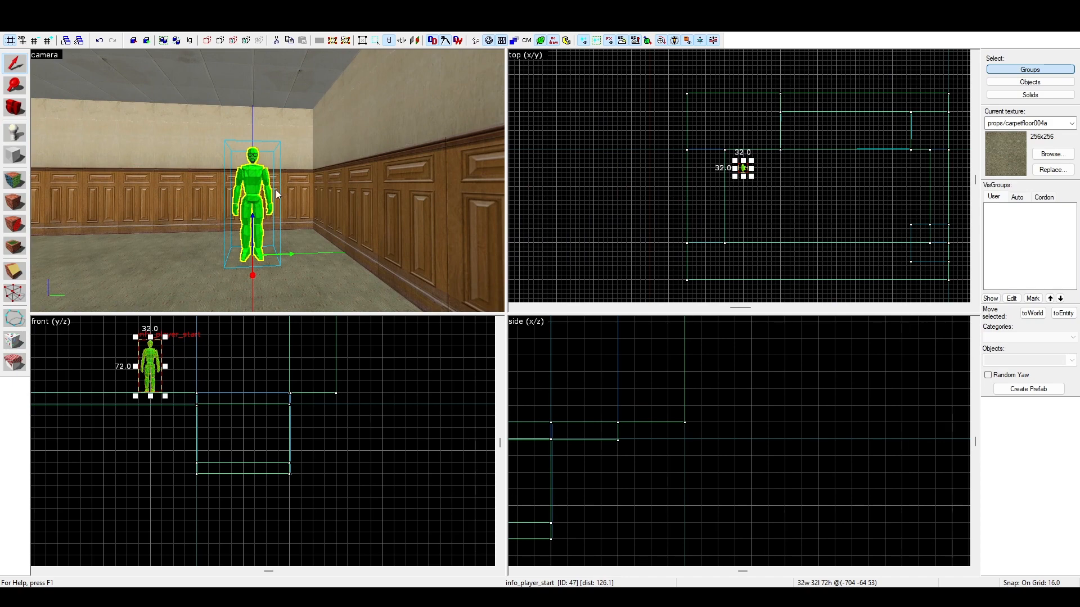
{"action": "key", "text": "z"}
{"action": "key", "text": "a"}
{"action": "key", "text": "w"}
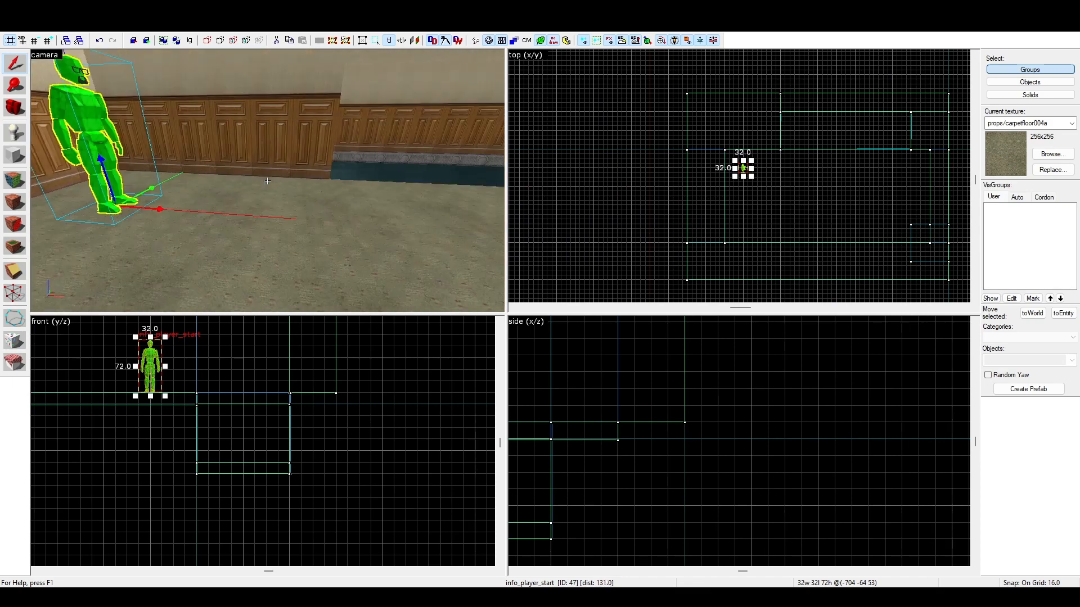
{"action": "key", "text": "z"}
{"action": "key", "text": "s"}
- Place two more info_player_start entities on the floor in a row beside the first
{"action": "left_click", "coordinate": [15, 133]}
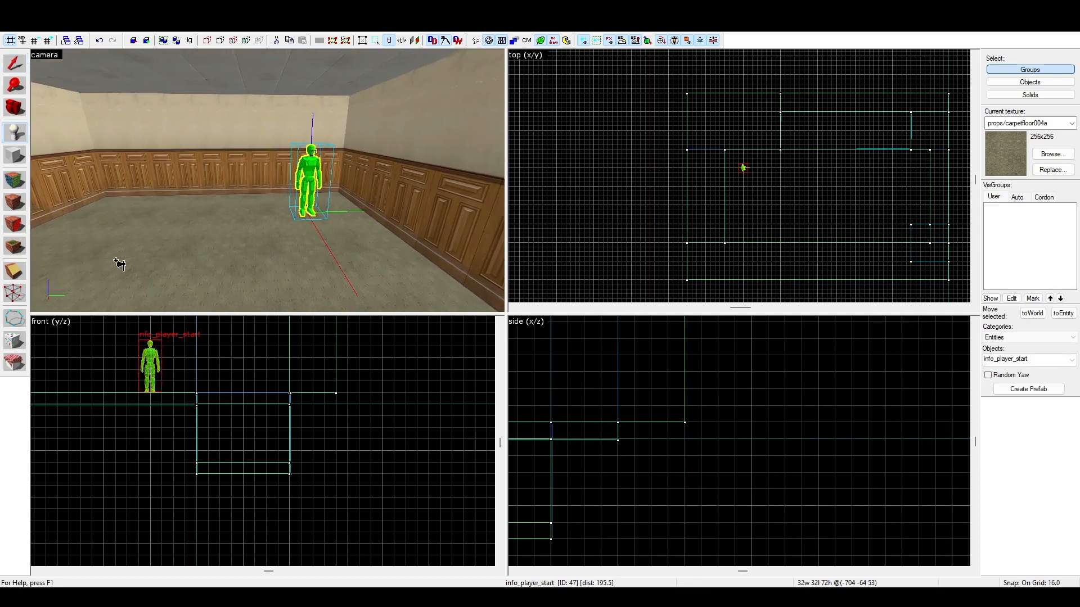
{"action": "key", "text": "a"}
{"action": "left_click", "coordinate": [263, 220]}
{"action": "left_click", "coordinate": [161, 220]}
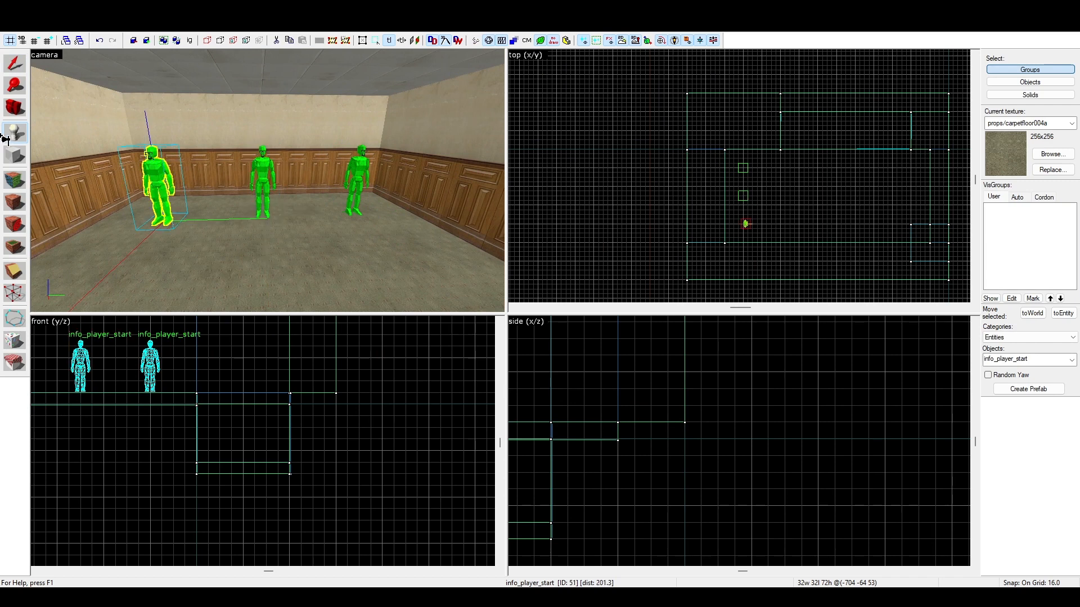
- Turn the last placed player start into a prop_dynamic_override with a rowboat model
{"action": "left_click", "coordinate": [13, 67]}
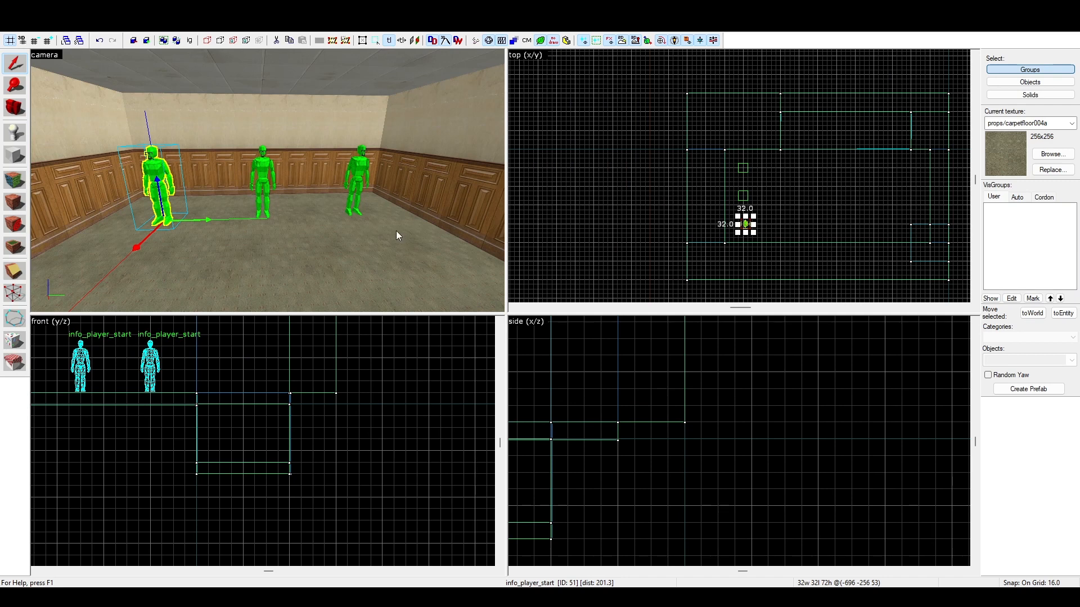
{"action": "left_click", "coordinate": [416, 249]}
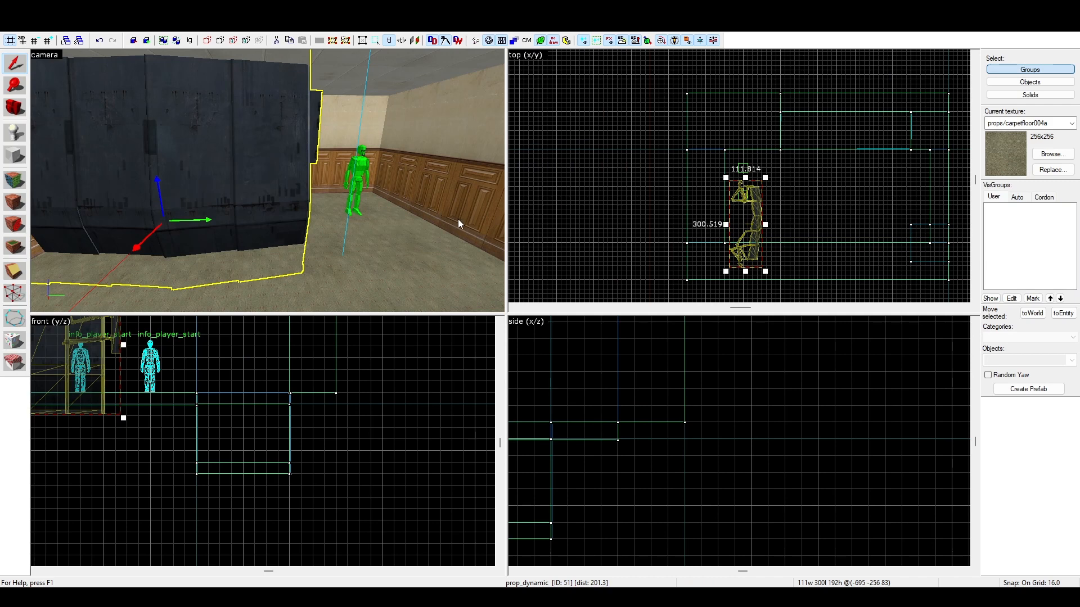
{"action": "left_click", "coordinate": [661, 440]}
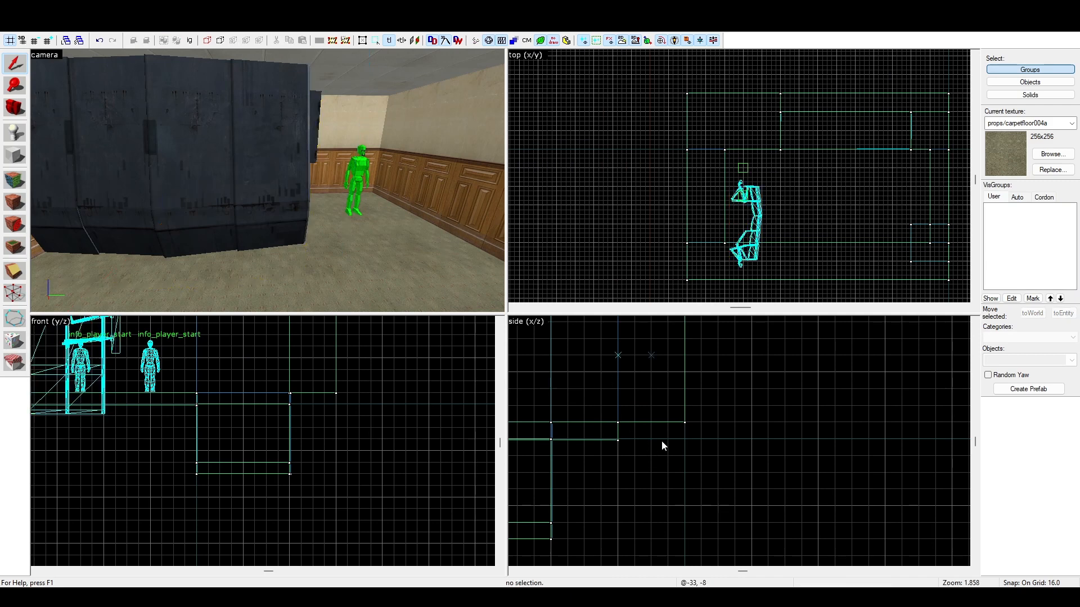
{"action": "left_click", "coordinate": [282, 218]}
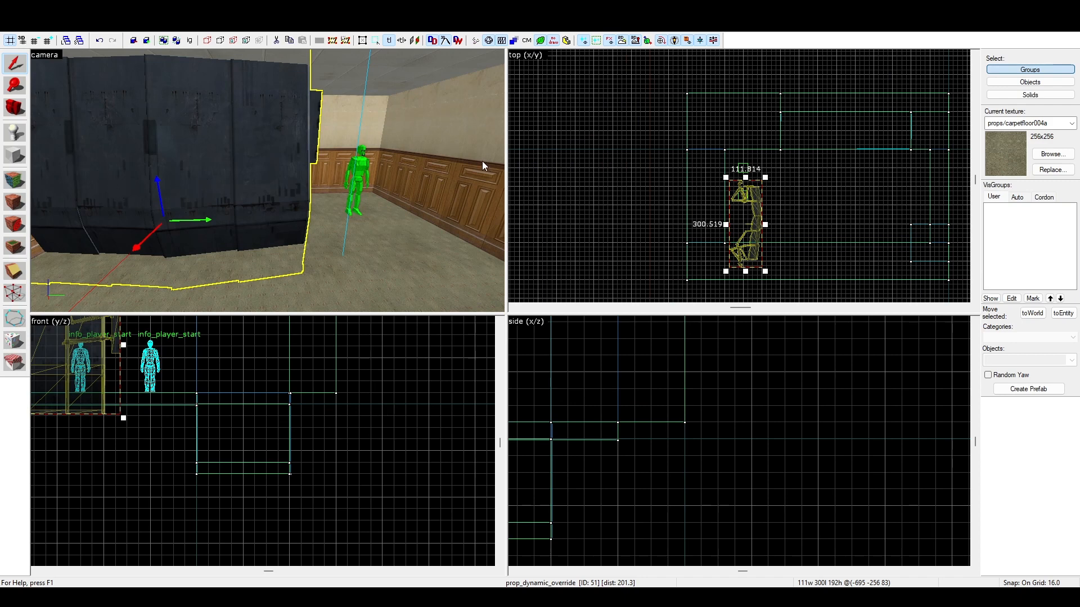
{"action": "left_click", "coordinate": [651, 436]}
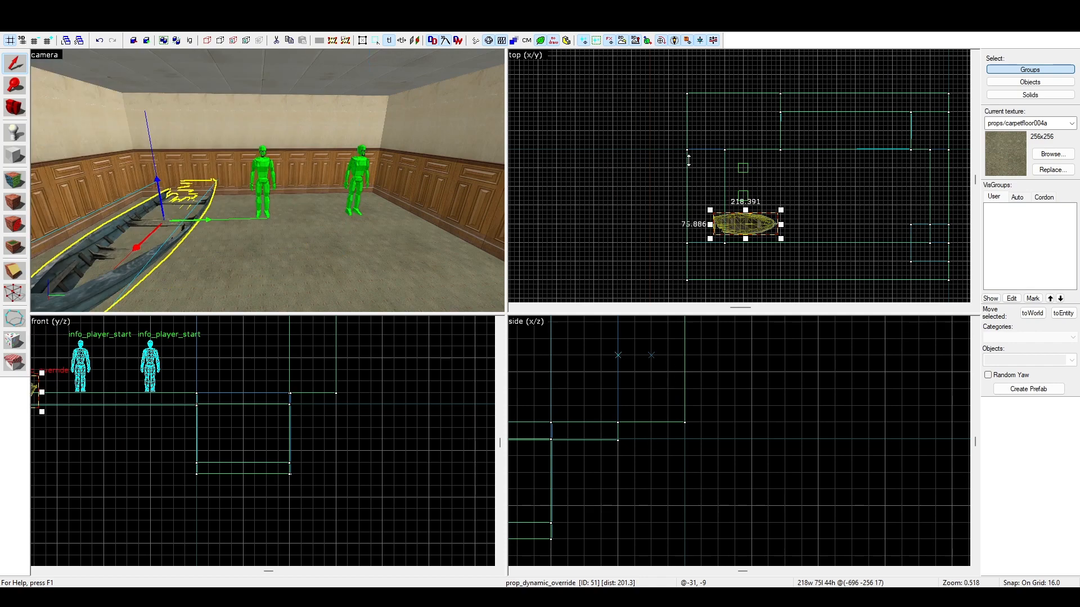
- Move the boat onto the water in the middle of the alcove pool
{"action": "left_click_drag", "start_coordinate": [742, 226], "coordinate": [846, 130]}
{"action": "left_click", "coordinate": [801, 229]}
{"action": "key", "text": "z"}
{"action": "key", "text": "w"}
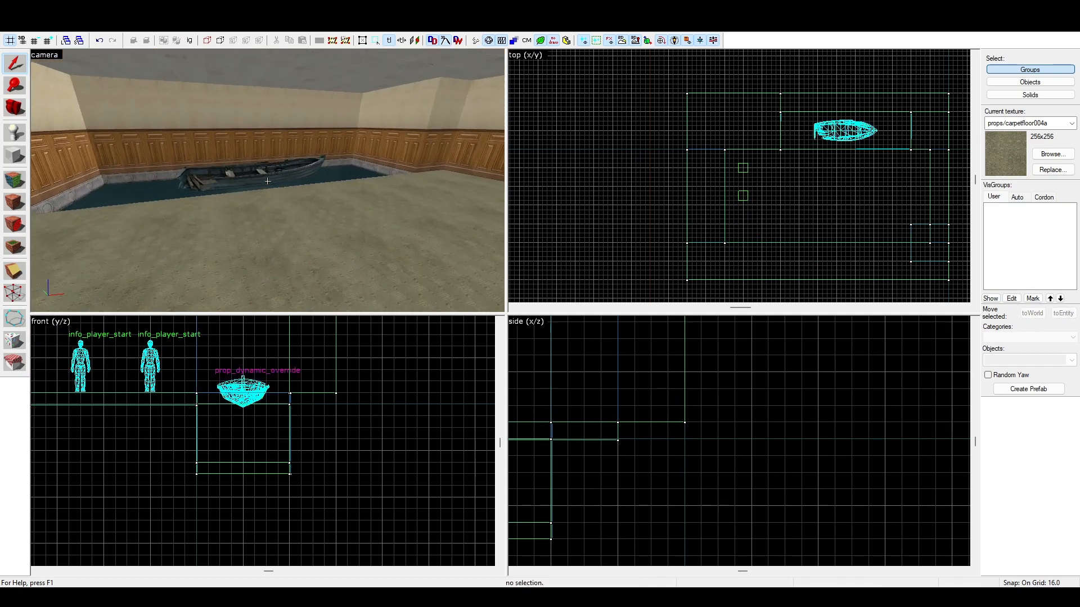
{"action": "key", "text": "s"}
{"action": "key", "text": "w"}
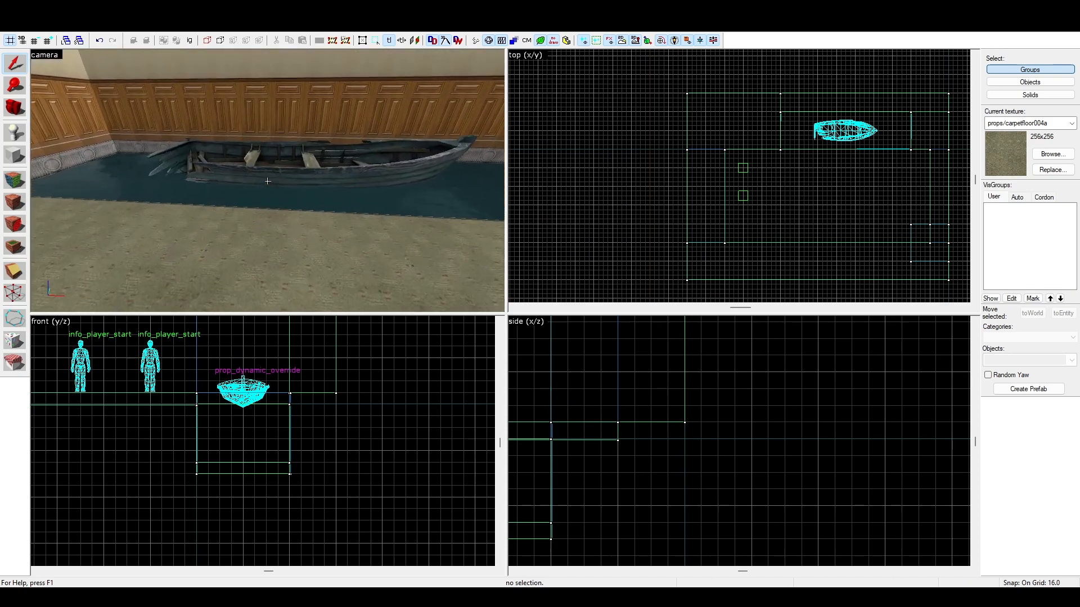
{"action": "key", "text": "w"}
{"action": "key", "text": "z"}
- Turn the middle player start into a prop_physics with a wooden crate model and raise it about 31 units clear of the floor
{"action": "left_click", "coordinate": [209, 239]}
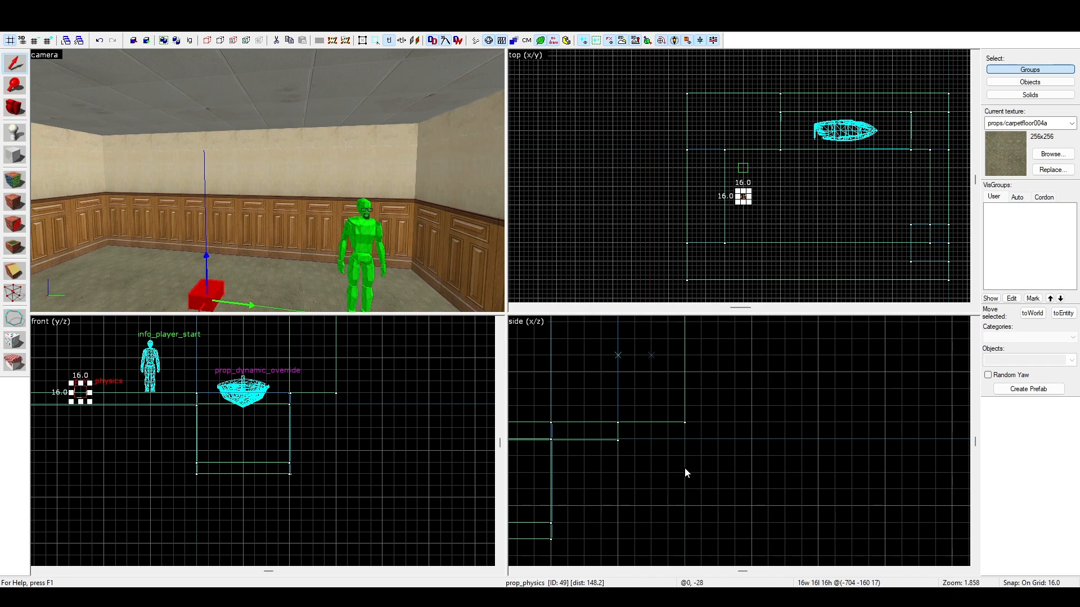
{"action": "left_click", "coordinate": [654, 439]}
{"action": "key", "text": "z"}
{"action": "key", "text": "w"}
{"action": "key", "text": "s"}
{"action": "key", "text": "z"}
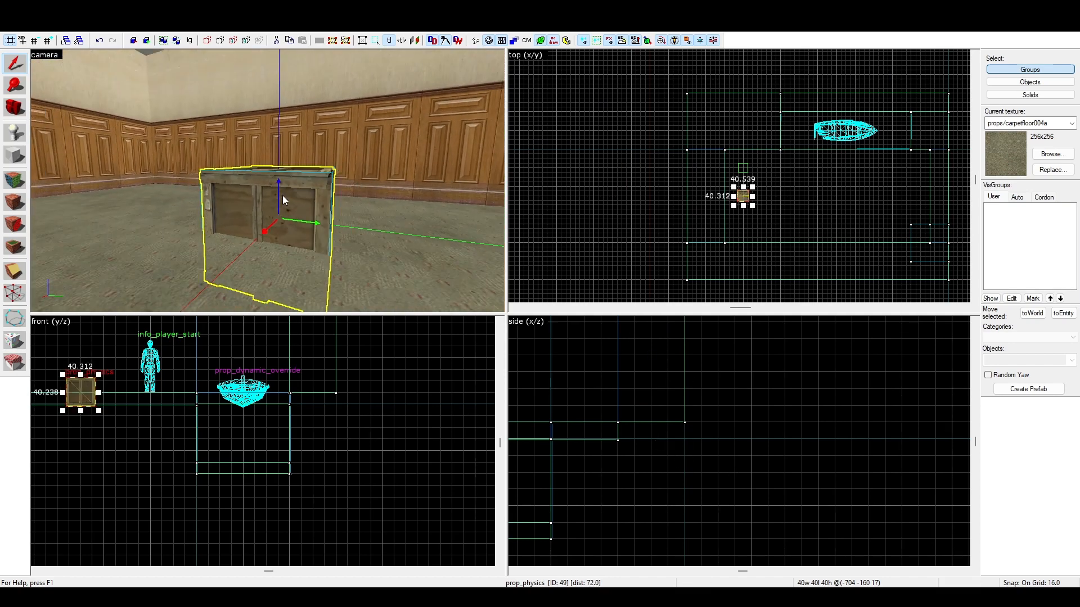
{"action": "left_click_drag", "start_coordinate": [284, 199], "coordinate": [284, 164]}
{"action": "left_click_drag", "start_coordinate": [289, 119], "coordinate": [289, 119]}
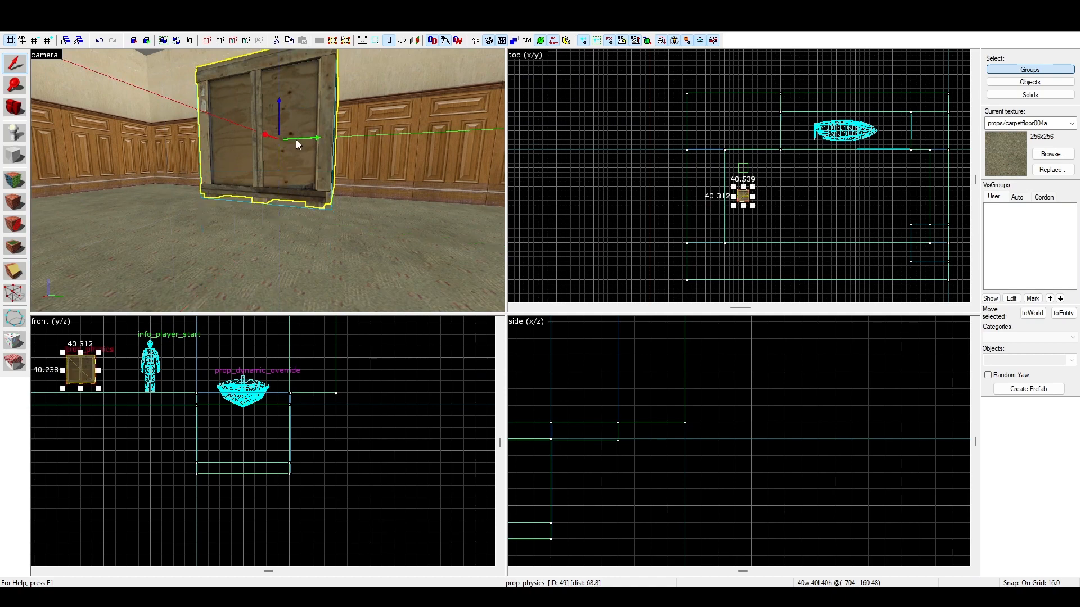
- Copy the crate 48 units away from the remaining player start and change the copy's model to a barrel
{"action": "key", "text": "a"}
{"action": "left_click_drag", "start_coordinate": [437, 135], "coordinate": [287, 127], "text": "shift"}
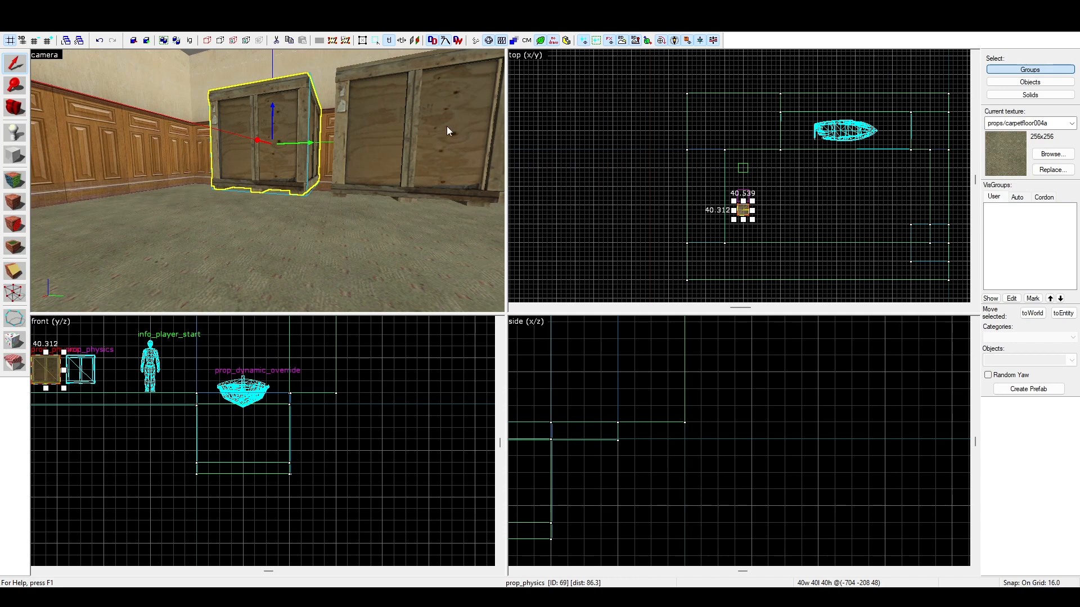
{"action": "left_click", "coordinate": [656, 441]}
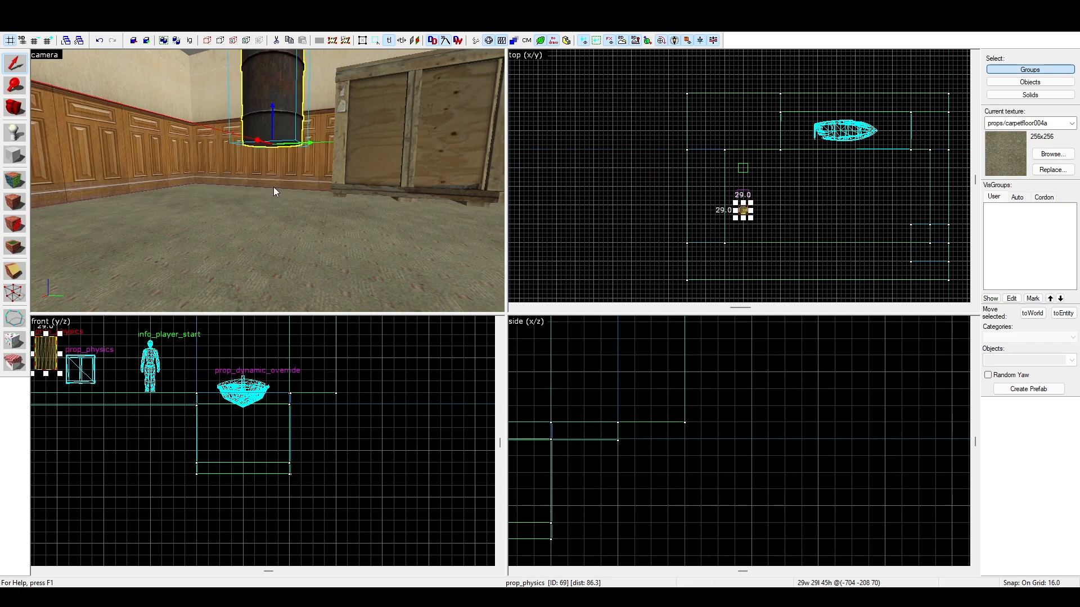
- Lower the barrel to about the crate's height and set it close beside the crate
{"action": "left_click_drag", "start_coordinate": [273, 113], "coordinate": [210, 145]}
{"action": "key", "text": "z"}
{"action": "key", "text": "s"}
{"action": "key", "text": "z"}
- Move the crate and the barrel together into the room's nearby corner, against the walls
{"action": "left_click", "coordinate": [288, 157], "text": "ctrl"}
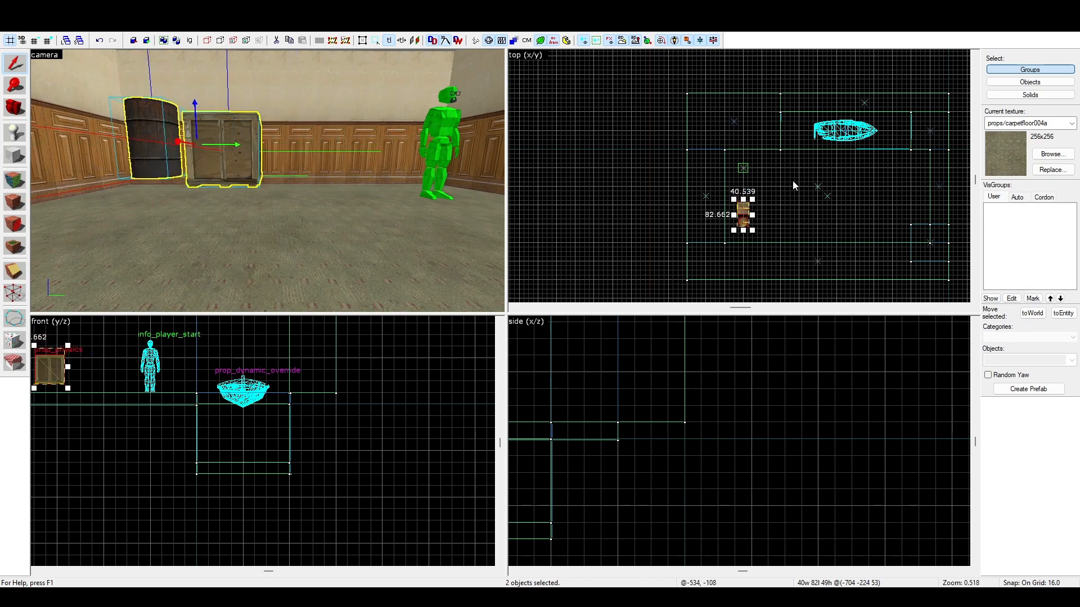
{"action": "scroll", "coordinate": [737, 231], "scroll_direction": "up", "scroll_amount": 5}
{"action": "left_click_drag", "start_coordinate": [736, 233], "coordinate": [713, 264]}
{"action": "scroll", "coordinate": [812, 248], "scroll_direction": "down", "scroll_amount": 8}
{"action": "scroll", "coordinate": [899, 264], "scroll_direction": "up", "scroll_amount": 3}
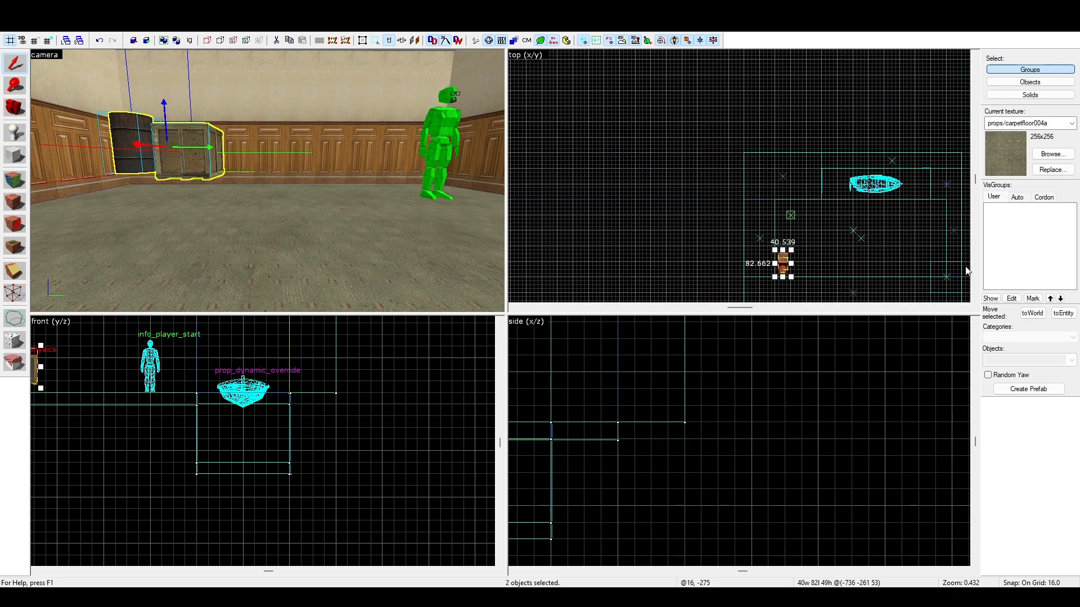
{"action": "scroll", "coordinate": [789, 275], "scroll_direction": "up", "scroll_amount": 2}
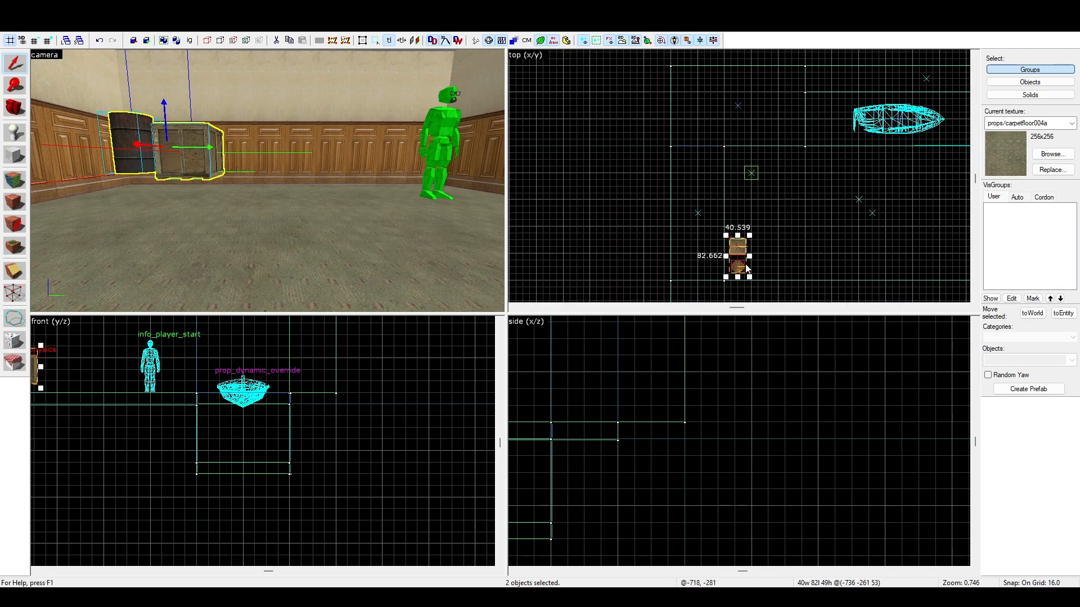
- Copy the crate and barrel pair 576 units along the wall to the opposite end of the room
{"action": "left_click_drag", "start_coordinate": [734, 260], "coordinate": [842, 260], "text": "shift"}
{"action": "key", "text": "z"}
{"action": "key", "text": "w"}
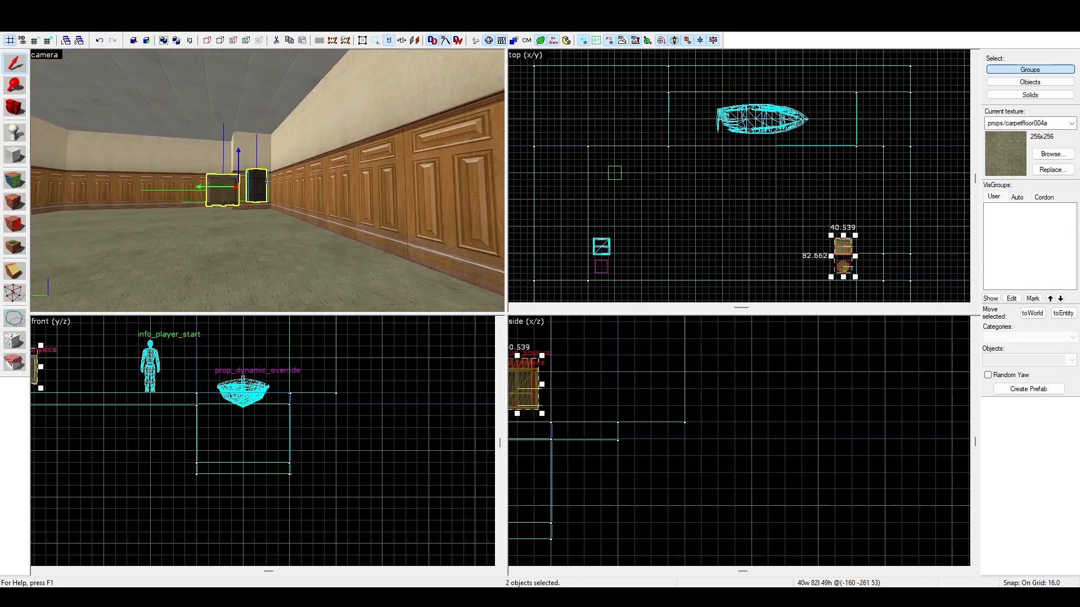
{"action": "key", "text": "a"}
{"action": "key", "text": "s"}
{"action": "key", "text": "a"}
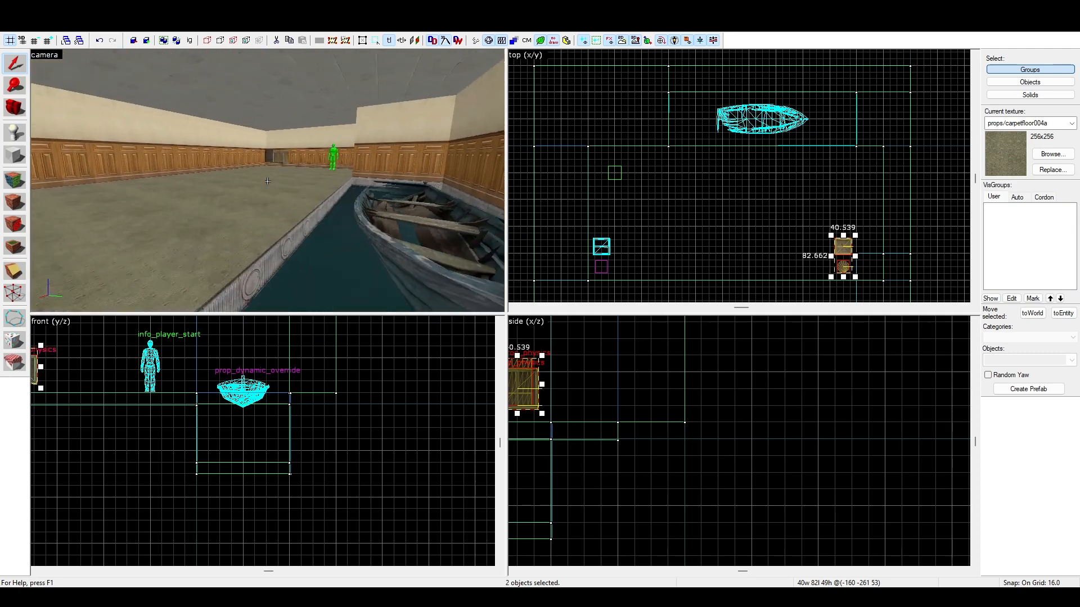
- Create a window block 512 units wide, 16 deep and 100 high in glass/glasswindow041a along the long wall between the crates
{"action": "key", "text": "z"}
{"action": "left_click", "coordinate": [605, 173]}
{"action": "key", "text": "z"}
{"action": "key", "text": "d"}
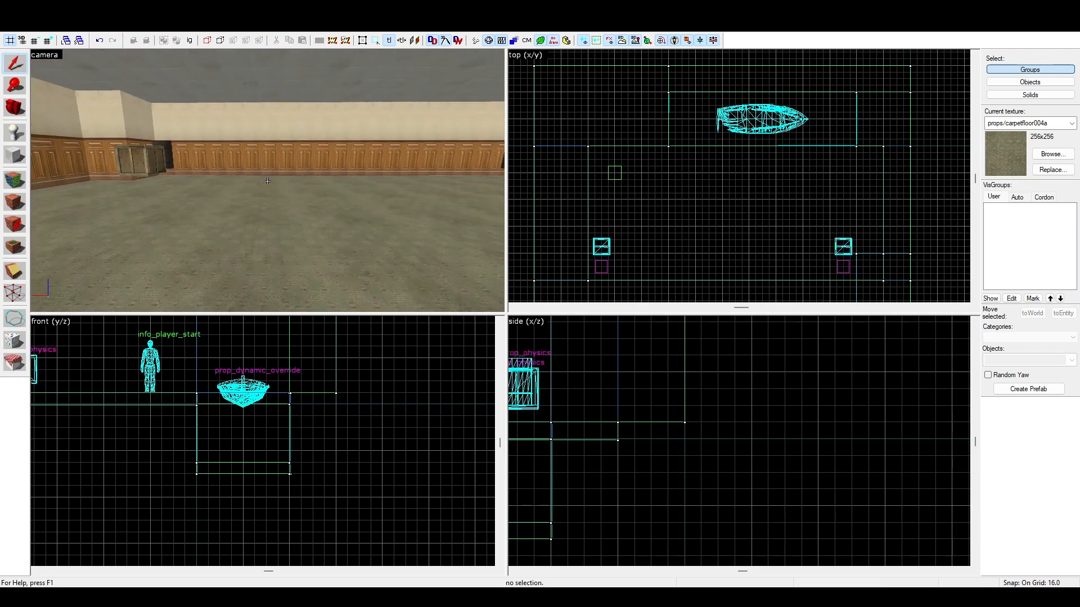
{"action": "key", "text": "z"}
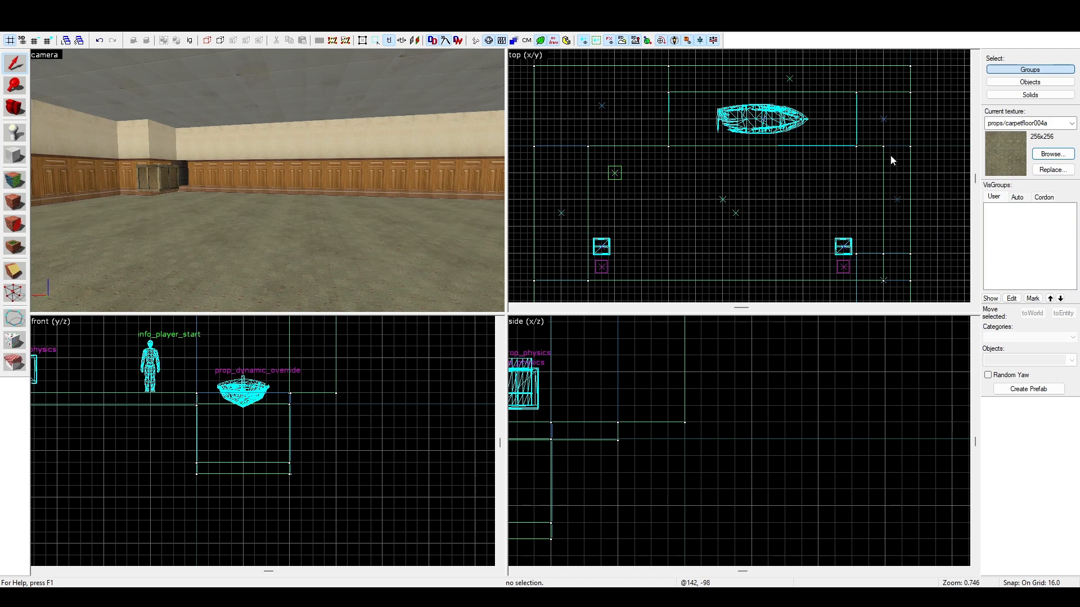
{"action": "left_click", "coordinate": [14, 162]}
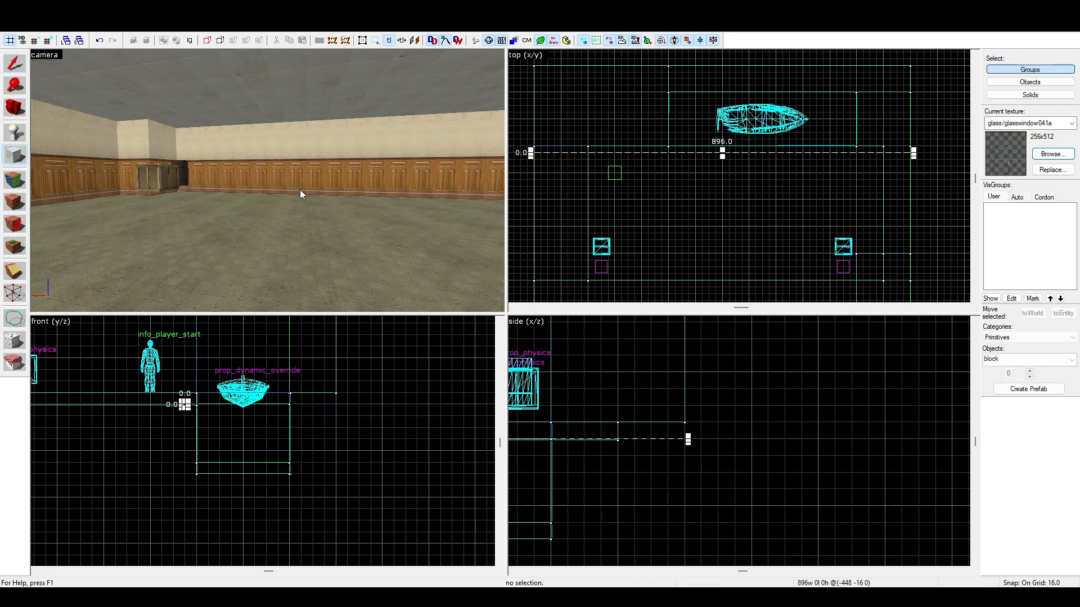
{"action": "scroll", "coordinate": [630, 182], "scroll_direction": "down", "scroll_amount": 2}
{"action": "scroll", "coordinate": [630, 181], "scroll_direction": "up", "scroll_amount": 5}
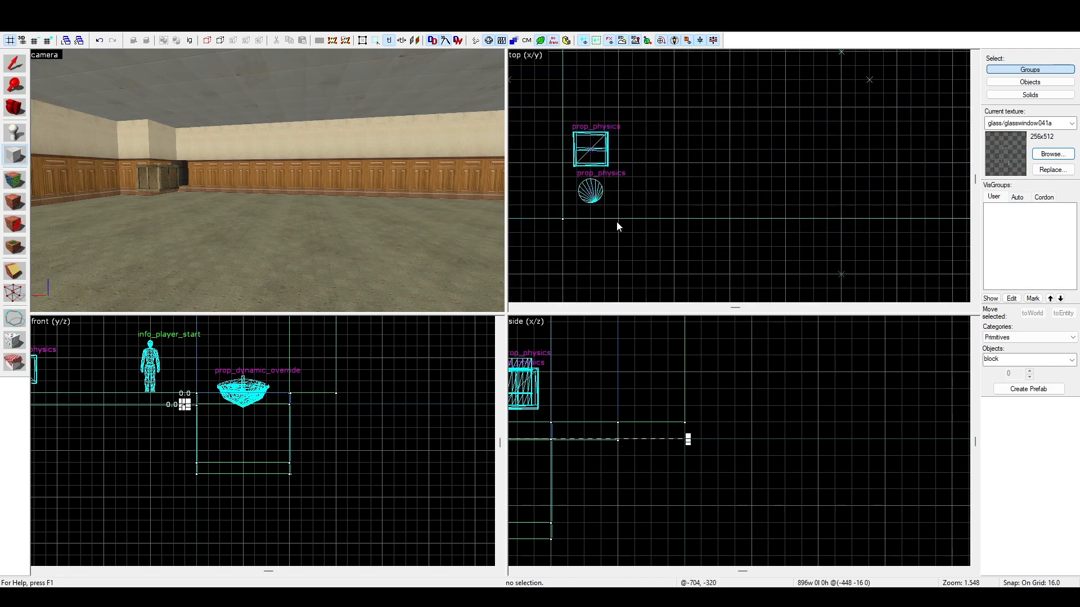
{"action": "left_click_drag", "start_coordinate": [619, 220], "coordinate": [870, 232]}
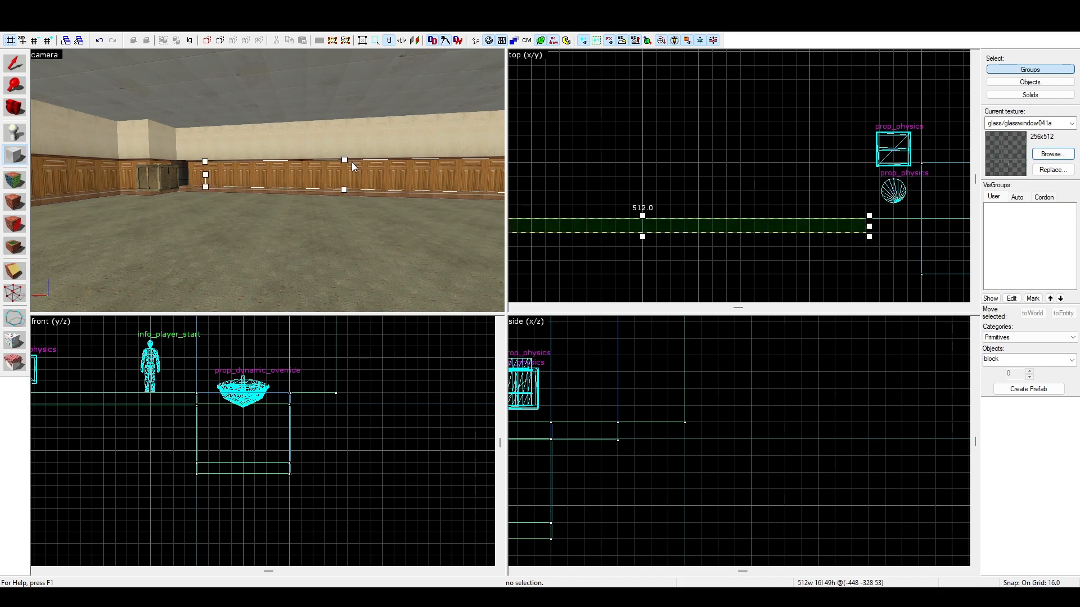
{"action": "key", "text": "Return"}
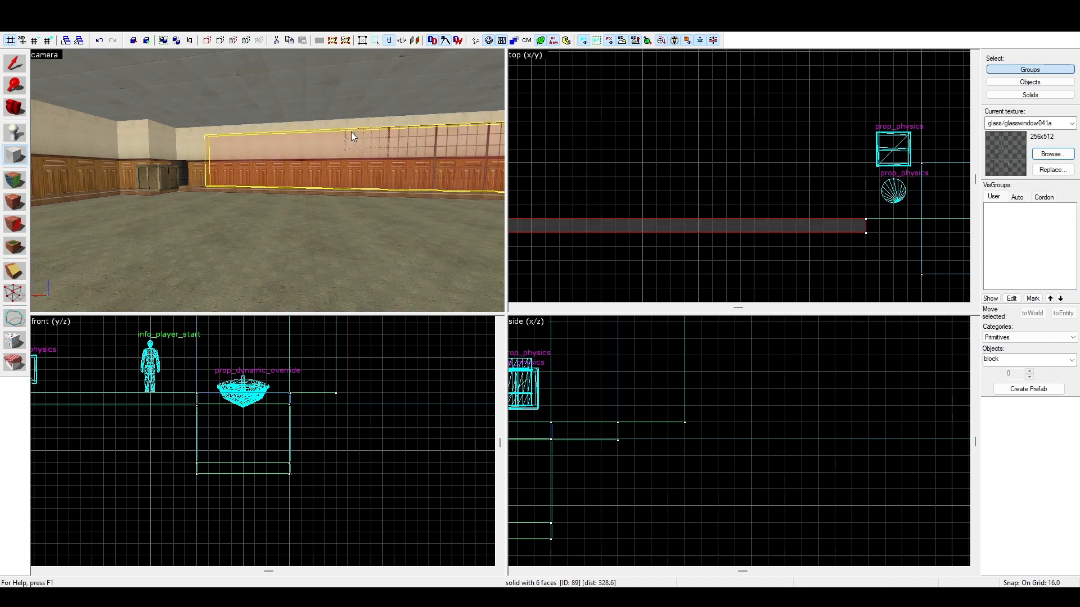
- Thin the wall behind the window block so its depth matches the 16-unit-thick glass
{"action": "left_click", "coordinate": [14, 63]}
{"action": "left_click", "coordinate": [205, 163]}
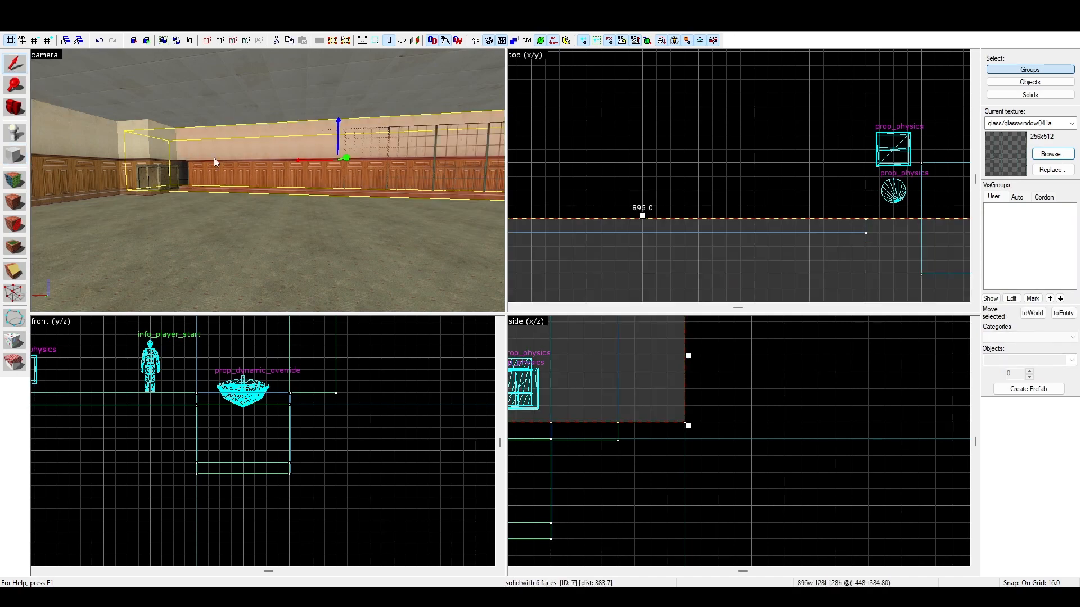
{"action": "scroll", "coordinate": [591, 238], "scroll_direction": "down", "scroll_amount": 5}
{"action": "scroll", "coordinate": [607, 275], "scroll_direction": "up", "scroll_amount": 4}
{"action": "left_click_drag", "start_coordinate": [619, 283], "coordinate": [617, 197]}
- Carve the window opening out of the thinned wall using the glass block
{"action": "left_click", "coordinate": [376, 145]}
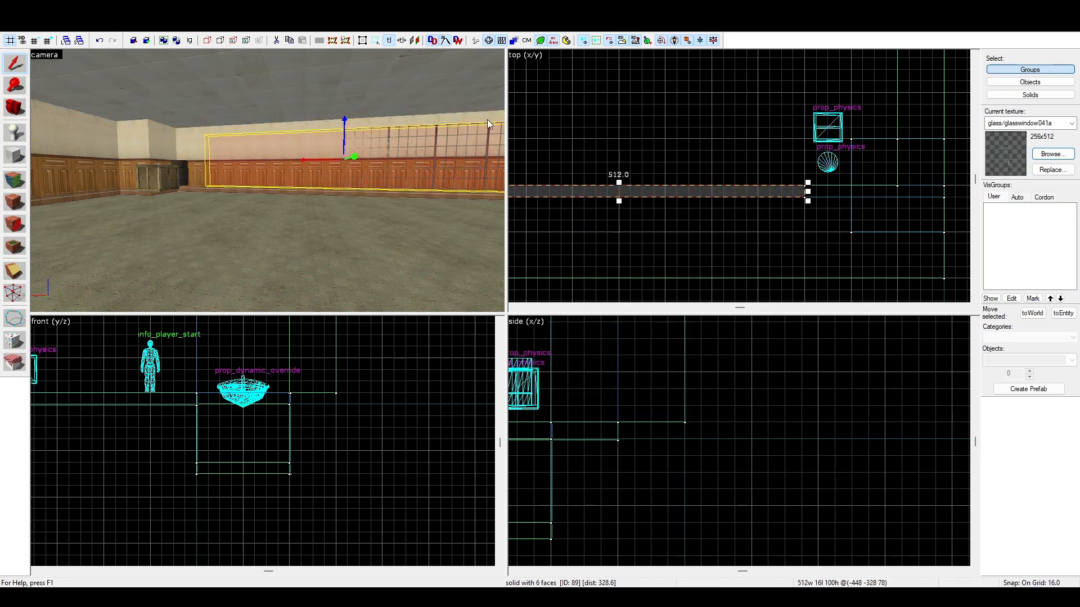
{"action": "left_click", "coordinate": [94, 26]}
{"action": "left_click", "coordinate": [116, 39]}
{"action": "key", "text": "Escape"}
{"action": "key", "text": "z"}
{"action": "key", "text": "w"}
{"action": "key", "text": "a"}
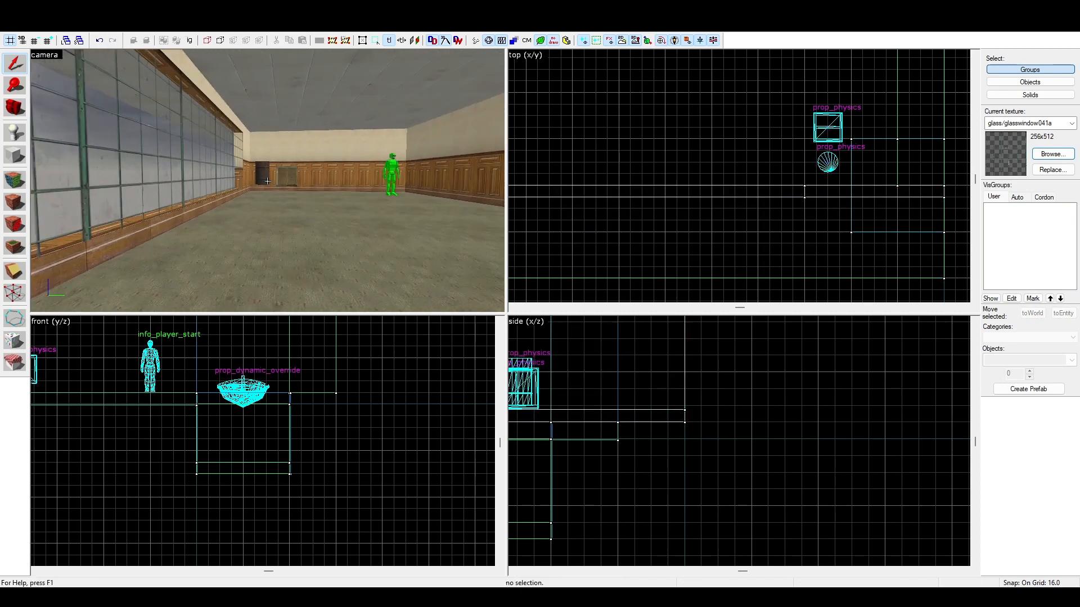
{"action": "key", "text": "z"}
- Shorten the ceiling so that it ends flush with the outer face of the window wall
{"action": "left_click", "coordinate": [344, 150]}
{"action": "scroll", "coordinate": [642, 192], "scroll_direction": "down", "scroll_amount": 4}
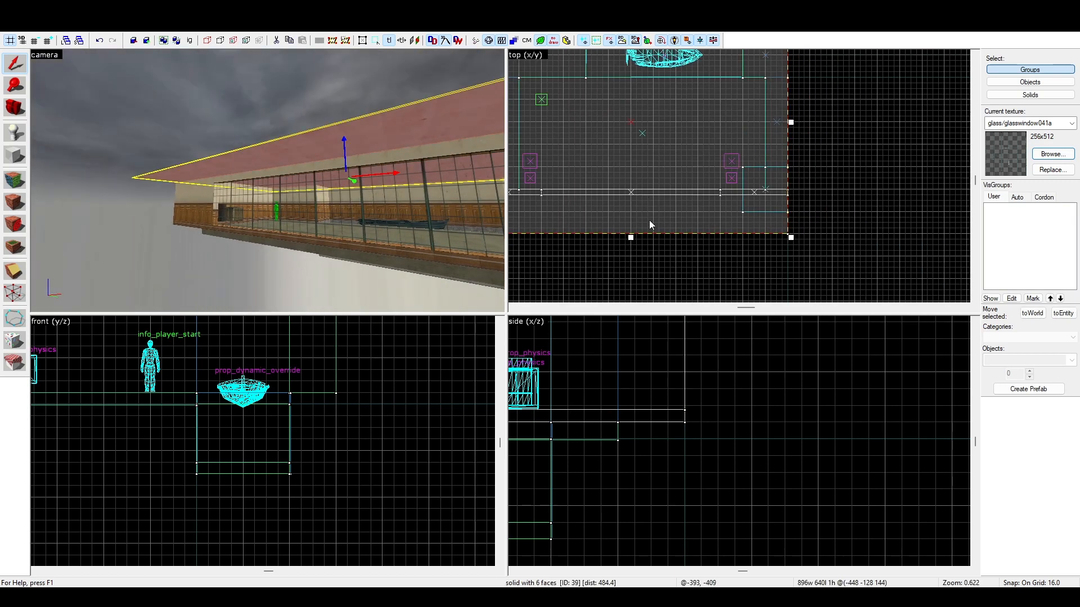
{"action": "left_click", "coordinate": [631, 241]}
{"action": "left_click", "coordinate": [630, 242]}
{"action": "left_click_drag", "start_coordinate": [631, 238], "coordinate": [628, 194]}
{"action": "left_click", "coordinate": [635, 212]}
{"action": "key", "text": "z"}
{"action": "key", "text": "w"}
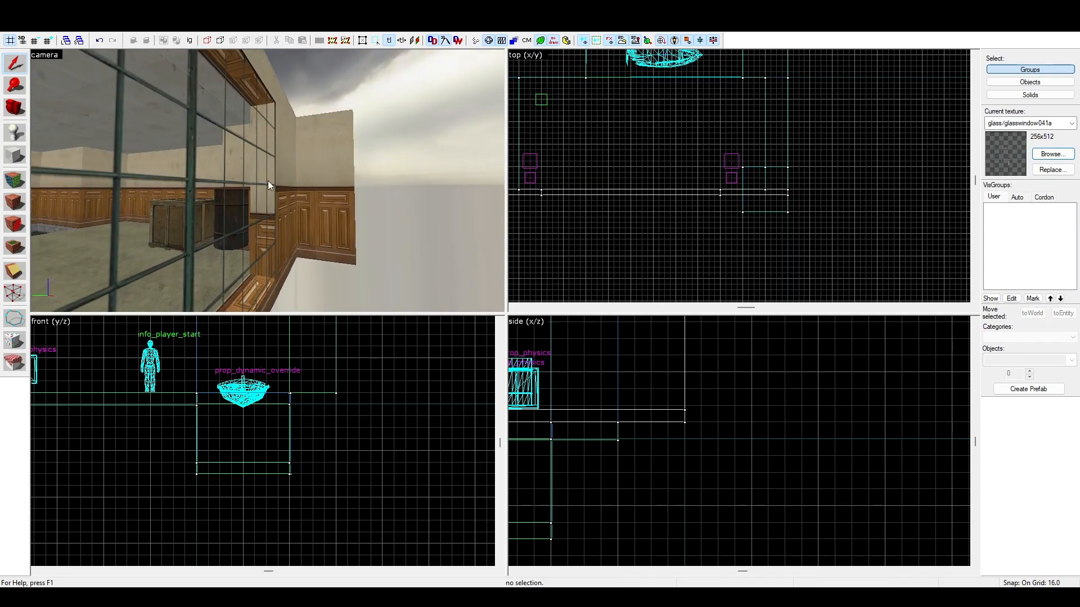
{"action": "key", "text": "s"}
{"action": "key", "text": "s"}
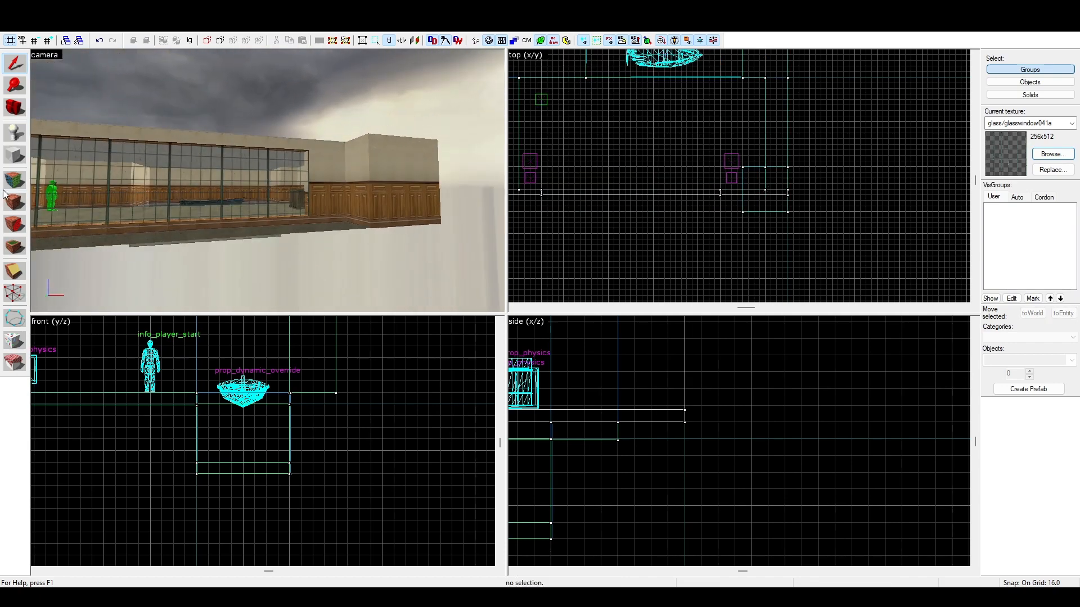
- Make tools/toolsskybox the current texture and get the Block tool ready beside the building
{"action": "key", "text": "w"}
{"action": "key", "text": "z"}
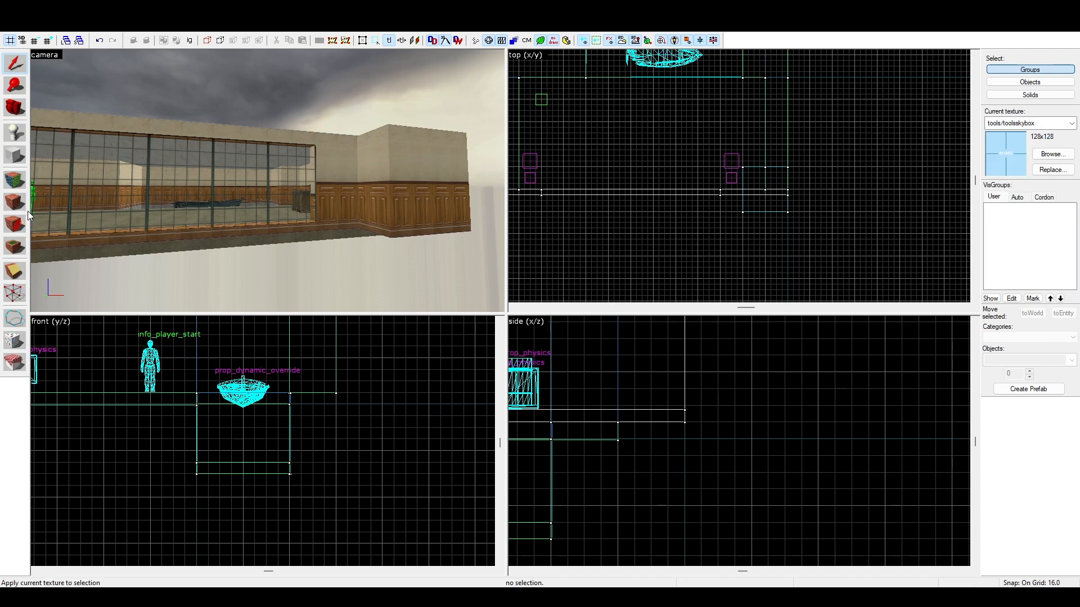
{"action": "left_click", "coordinate": [17, 157]}
{"action": "scroll", "coordinate": [672, 496], "scroll_direction": "down", "scroll_amount": 3}
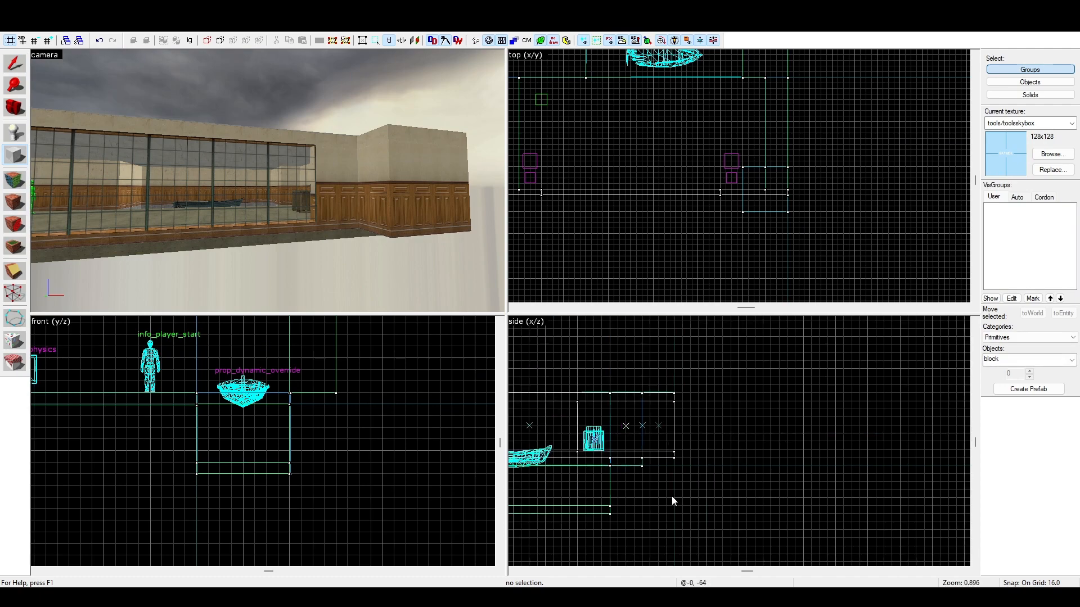
{"action": "scroll", "coordinate": [677, 528], "scroll_direction": "down", "scroll_amount": 4}
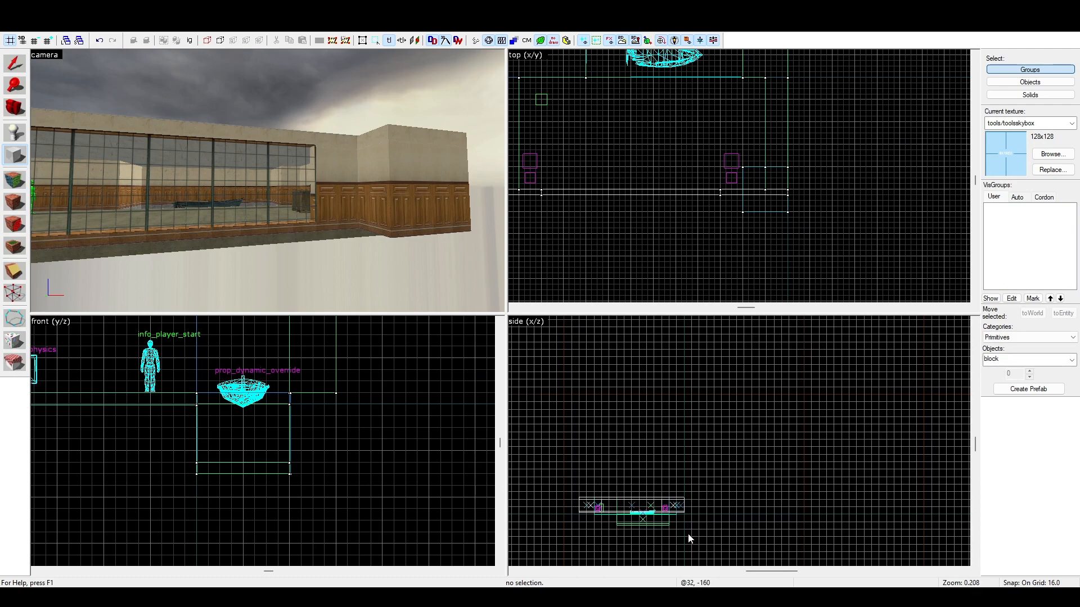
{"action": "scroll", "coordinate": [675, 528], "scroll_direction": "up", "scroll_amount": 3}
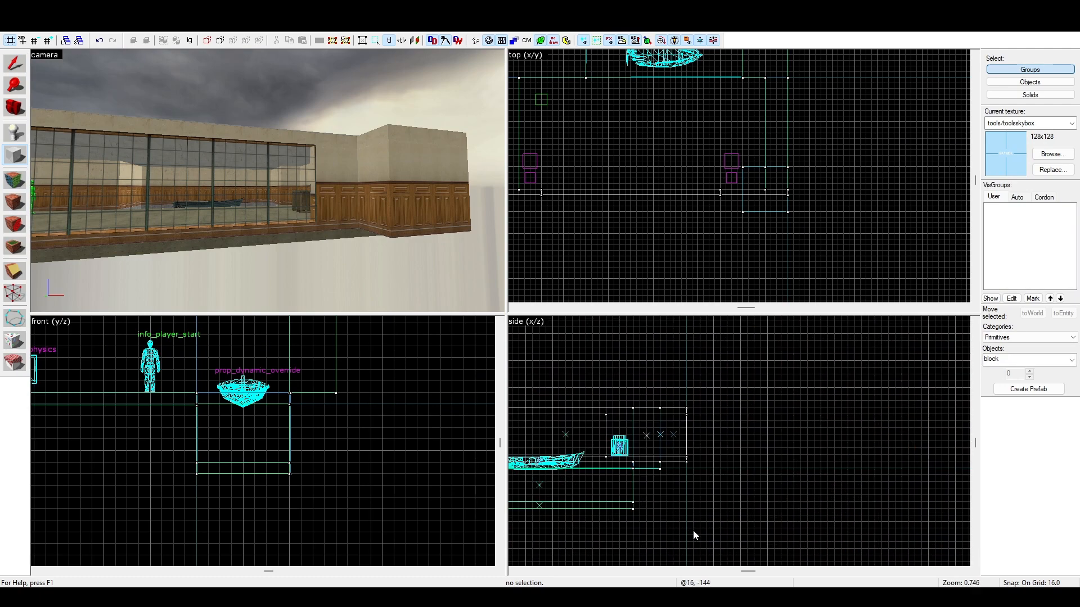
{"action": "left_click_drag", "start_coordinate": [693, 530], "coordinate": [556, 398]}
{"action": "scroll", "coordinate": [607, 275], "scroll_direction": "down", "scroll_amount": 4}
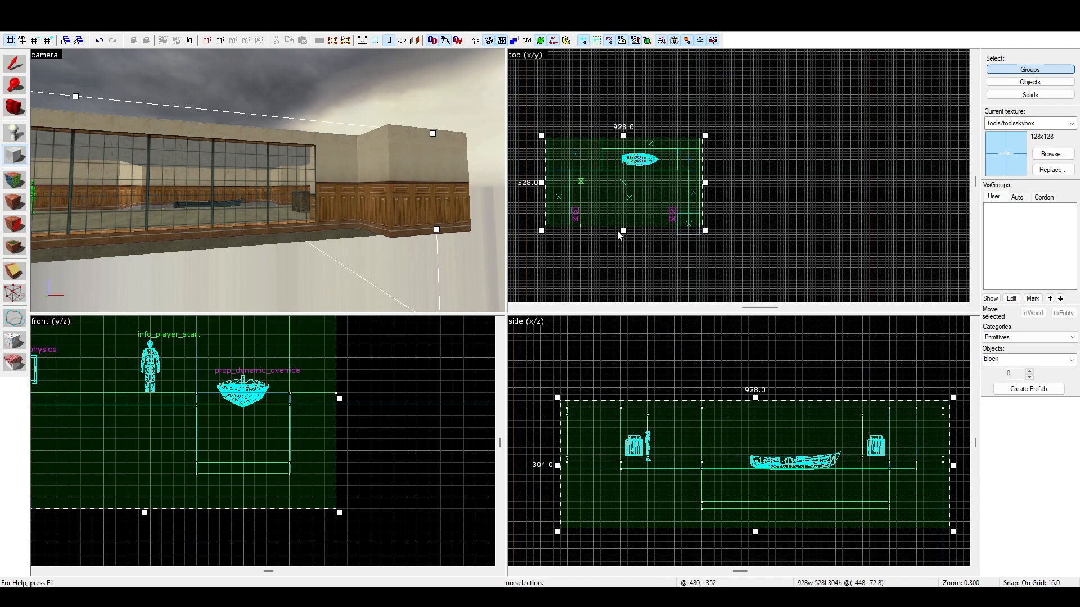
{"action": "scroll", "coordinate": [621, 232], "scroll_direction": "up", "scroll_amount": 2}
{"action": "left_click_drag", "start_coordinate": [627, 232], "coordinate": [636, 243]}
{"action": "scroll", "coordinate": [724, 248], "scroll_direction": "up", "scroll_amount": 4}
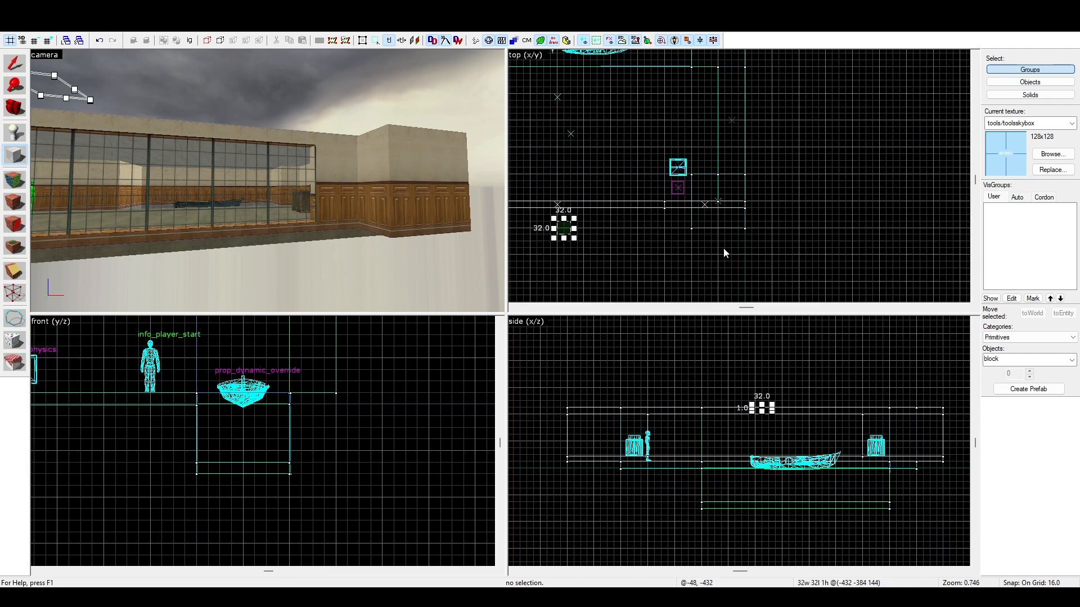
{"action": "left_click_drag", "start_coordinate": [756, 233], "coordinate": [569, 150]}
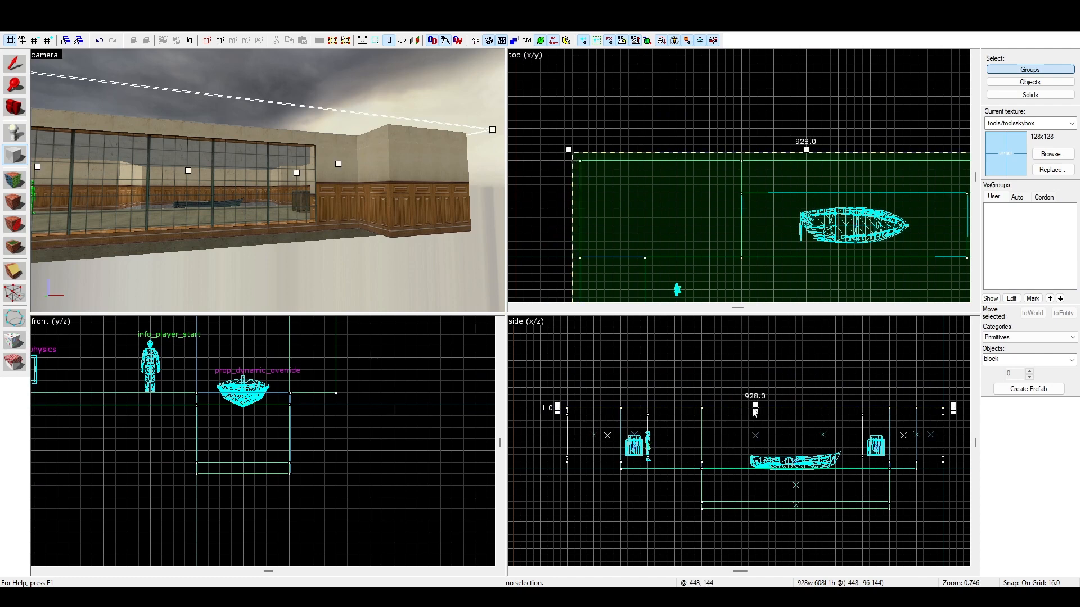
{"action": "mouse_move", "coordinate": [755, 408]}
{"action": "left_mouse_down"}
{"action": "mouse_move", "coordinate": [764, 468]}
{"action": "mouse_move", "coordinate": [734, 454]}
{"action": "left_mouse_up"}
- Enclose the whole room and pool in a tools/toolsskybox block sized 1024 by 640 by 304 units and hollow it out
{"action": "mouse_move", "coordinate": [554, 399]}
{"action": "left_mouse_down"}
{"action": "mouse_move", "coordinate": [971, 561]}
{"action": "mouse_move", "coordinate": [905, 532]}
{"action": "left_mouse_up"}
{"action": "scroll", "coordinate": [773, 258], "scroll_direction": "down", "scroll_amount": 4}
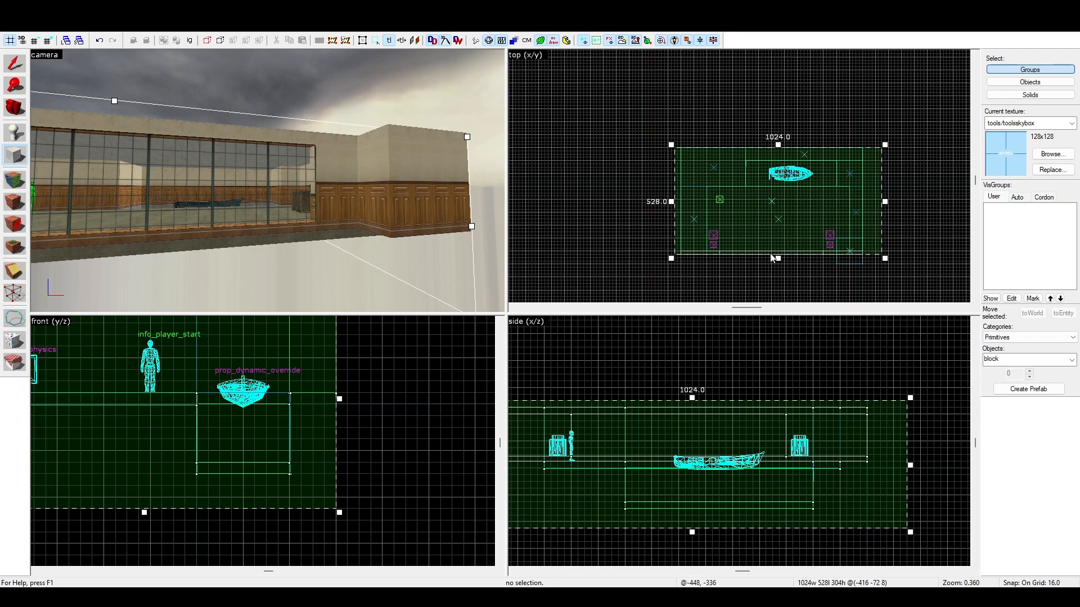
{"action": "scroll", "coordinate": [774, 258], "scroll_direction": "up", "scroll_amount": 3}
{"action": "left_click_drag", "start_coordinate": [787, 251], "coordinate": [793, 289]}
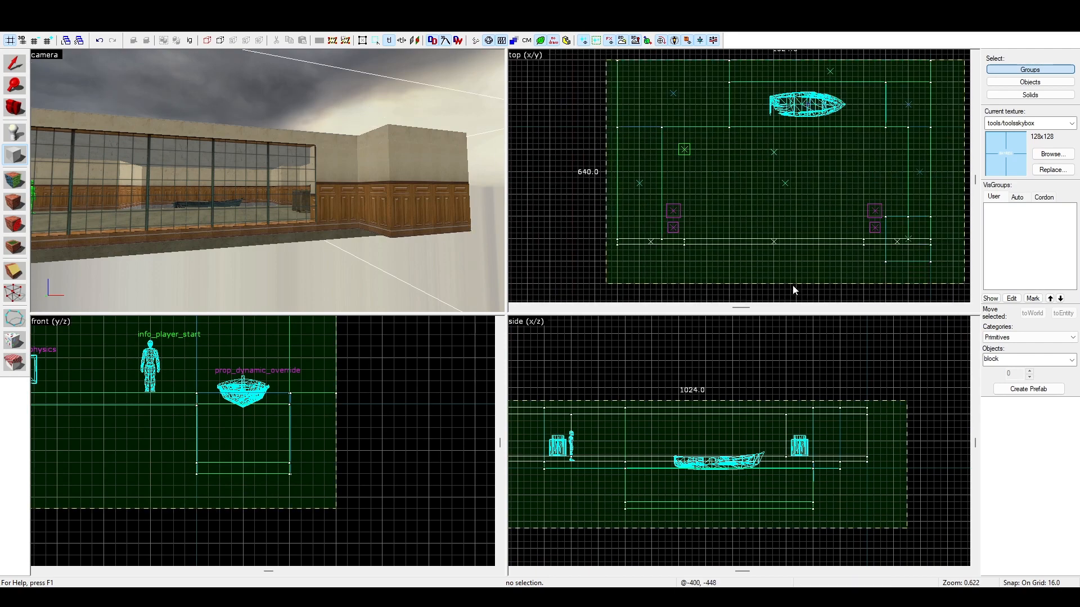
{"action": "key", "text": "Return"}
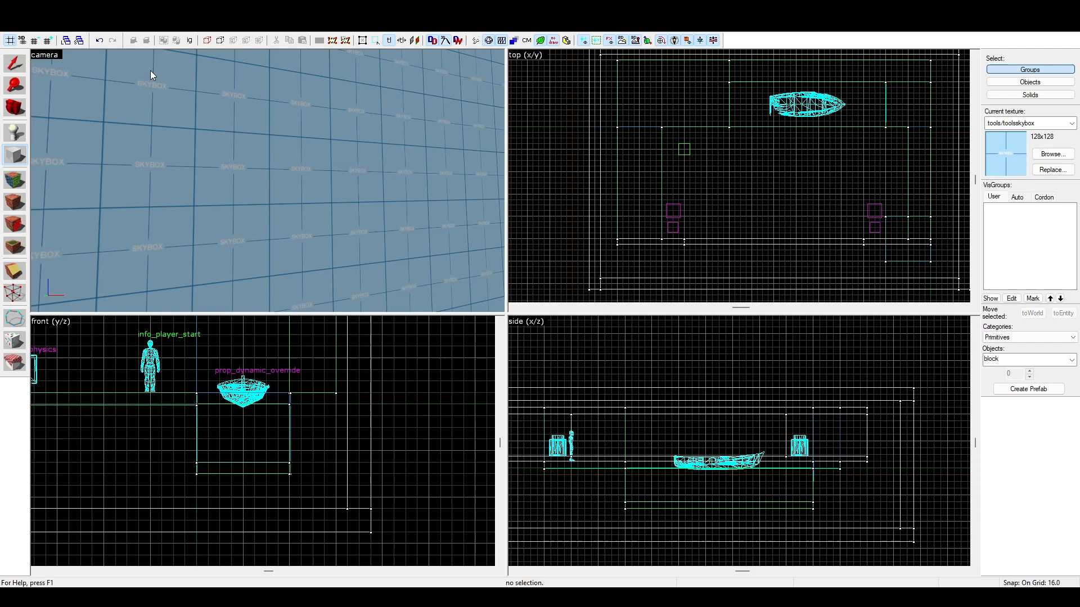
- Examine the skybox shell and the room from inside, through the window and from outside
{"action": "scroll", "coordinate": [108, 181], "scroll_direction": "up", "scroll_amount": 3}
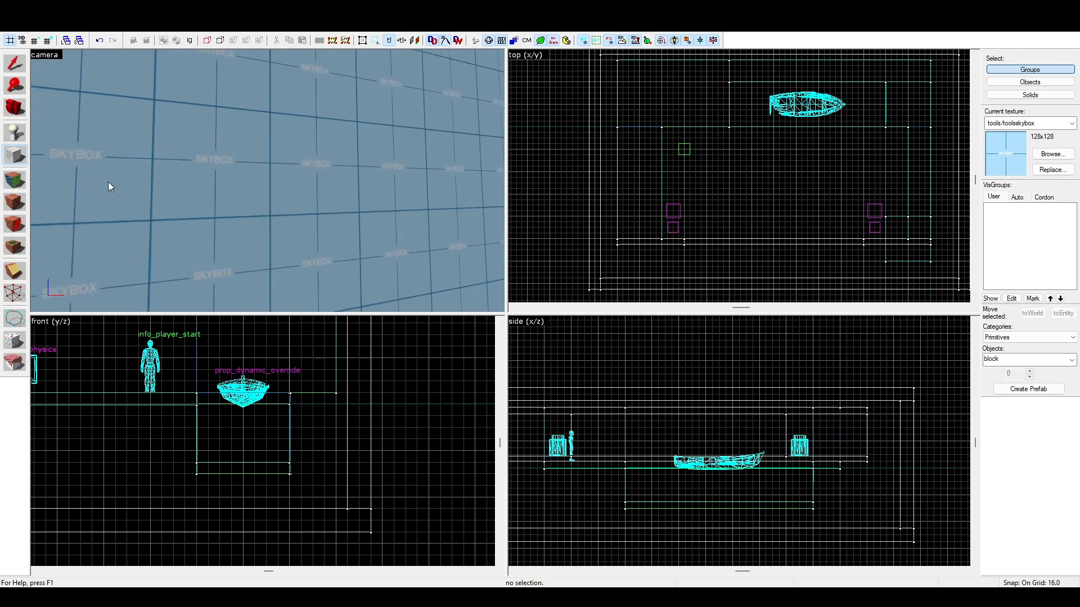
{"action": "key", "text": "z"}
{"action": "key", "text": "w"}
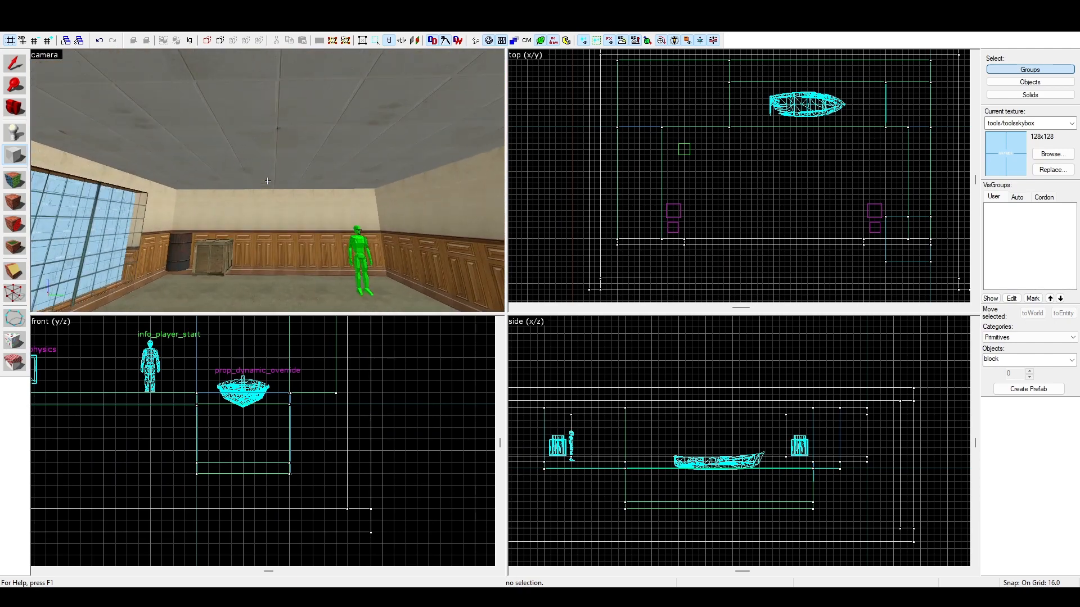
{"action": "key", "text": "d"}
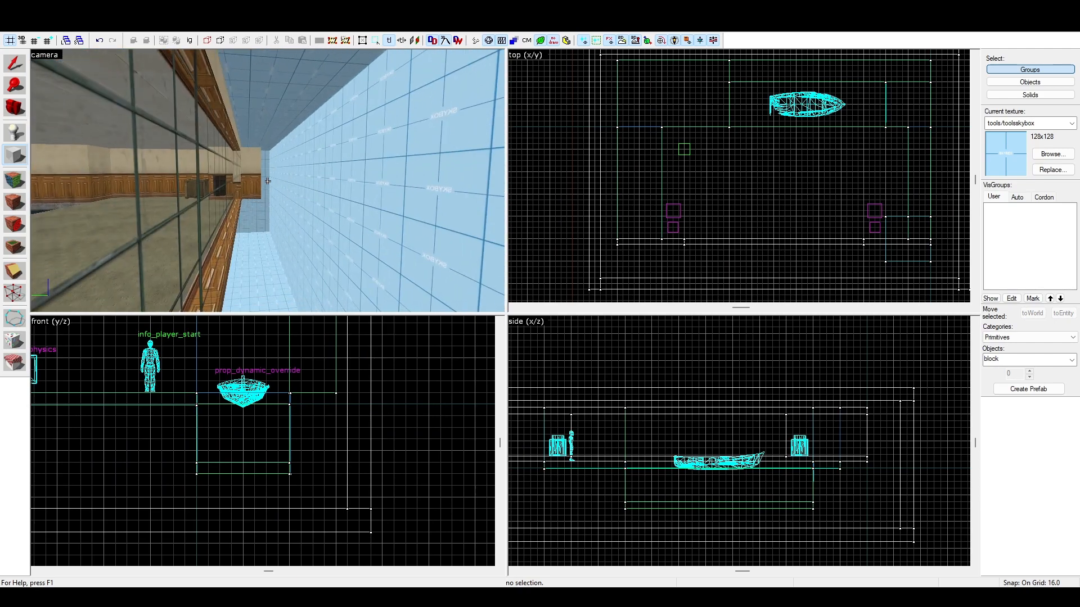
{"action": "key", "text": "a"}
{"action": "key", "text": "d"}
{"action": "key", "text": "w"}
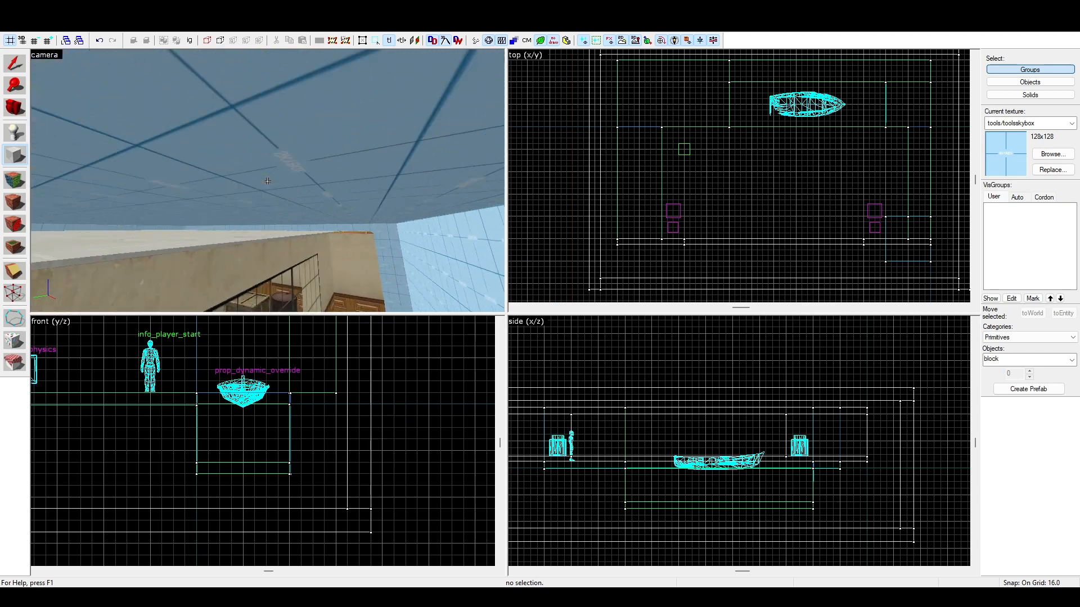
{"action": "key", "text": "w"}
{"action": "key", "text": "a"}
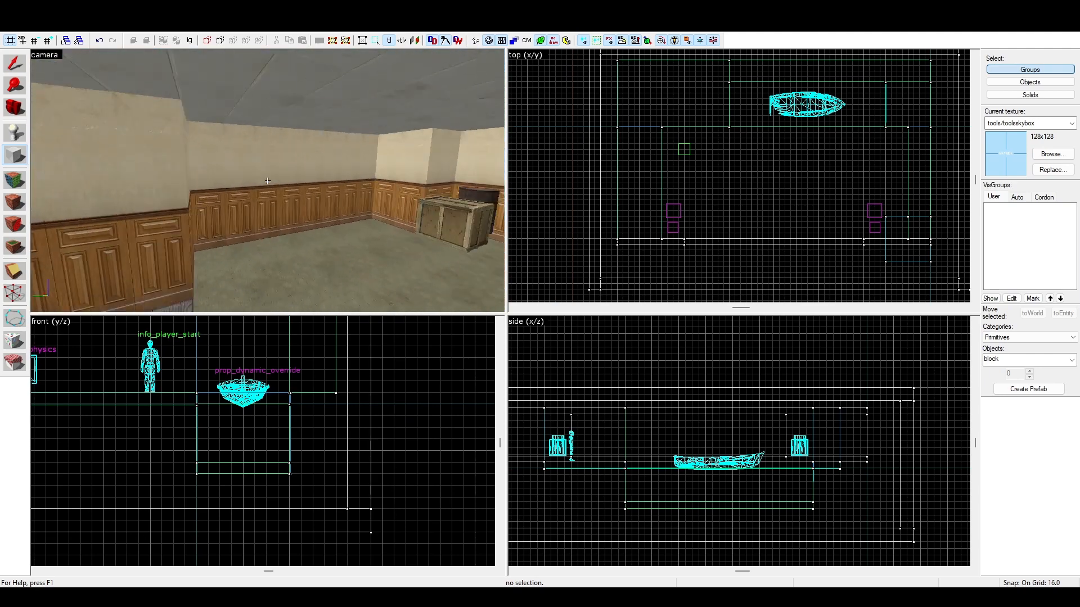
{"action": "key", "text": "s"}
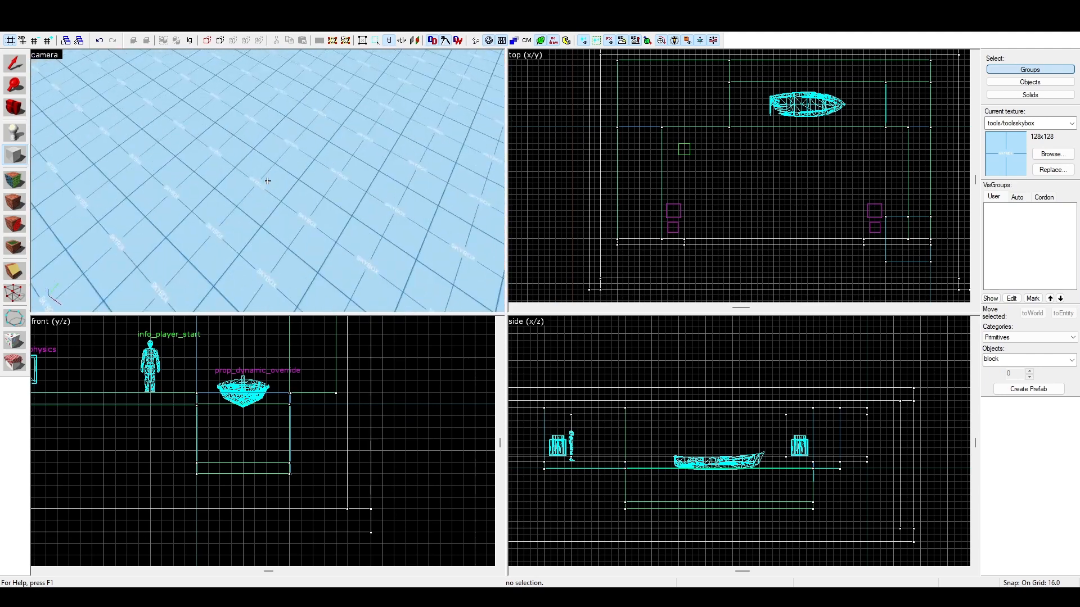
{"action": "key", "text": "w"}
{"action": "key", "text": "w"}
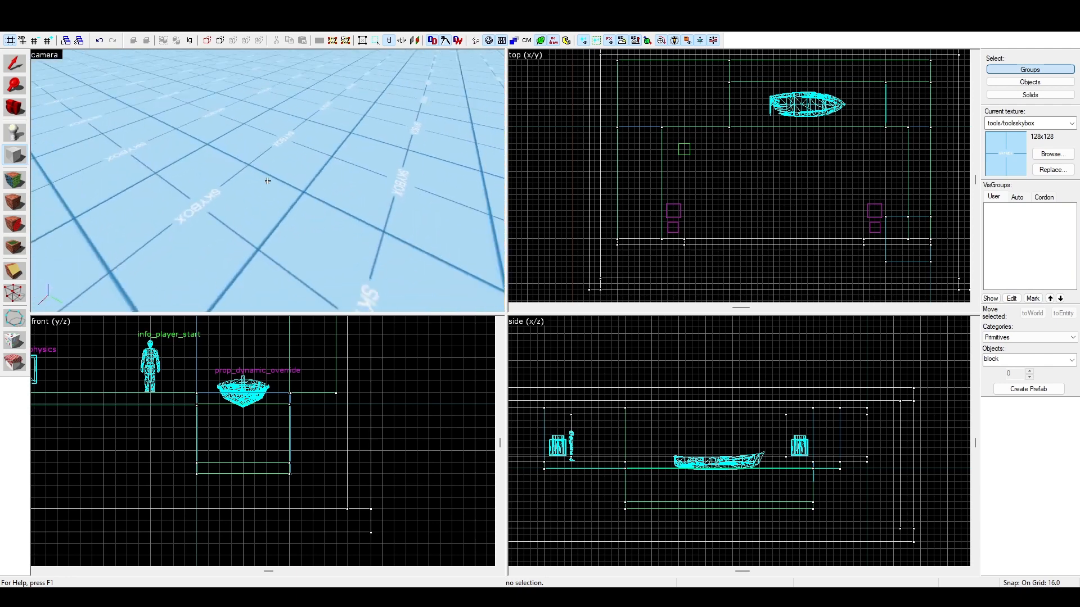
{"action": "key", "text": "z"}
{"action": "scroll", "coordinate": [267, 181], "scroll_direction": "down", "scroll_amount": 2}
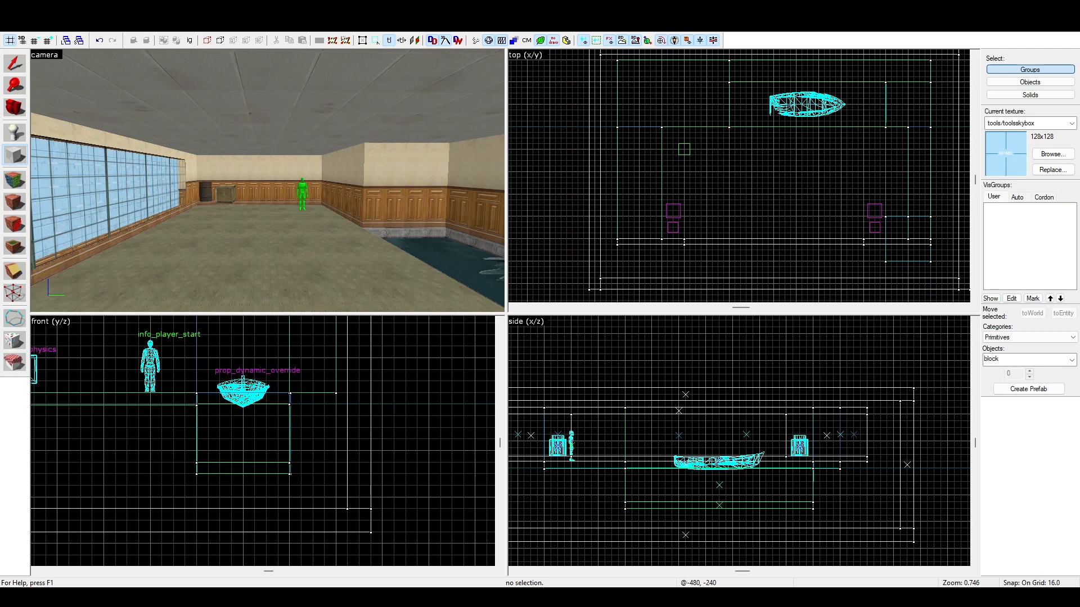
{"action": "left_click", "coordinate": [25, 25]}
{"action": "left_click", "coordinate": [54, 90]}
{"action": "scroll", "coordinate": [105, 173], "scroll_direction": "up", "scroll_amount": 2}
- Place two info_player_start entities on the carpet floor, one toward each end of the room
{"action": "left_click", "coordinate": [14, 133]}
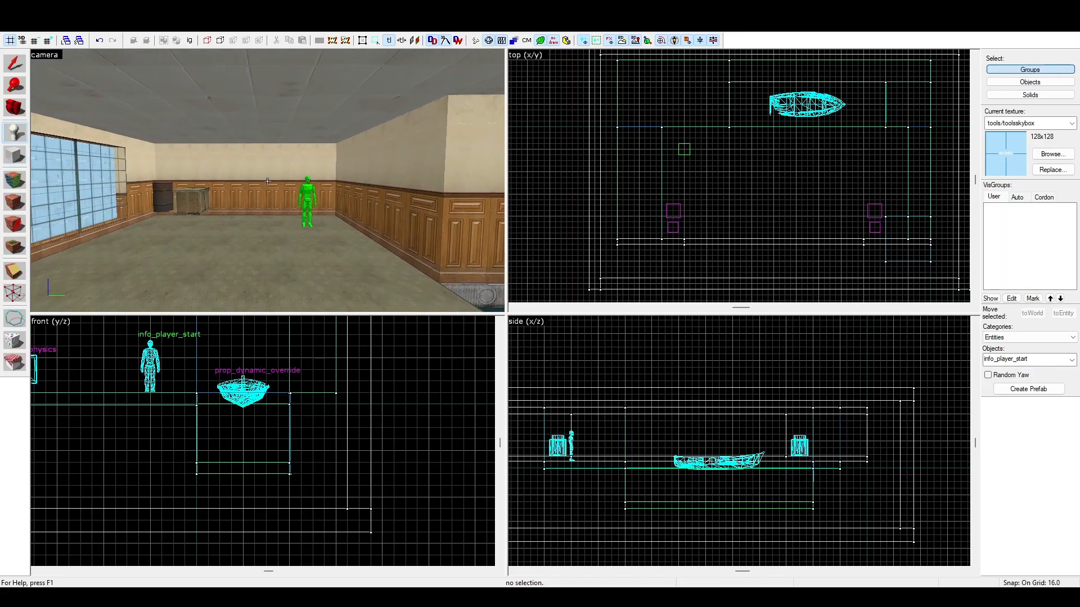
{"action": "key", "text": "z"}
{"action": "left_click", "coordinate": [267, 181]}
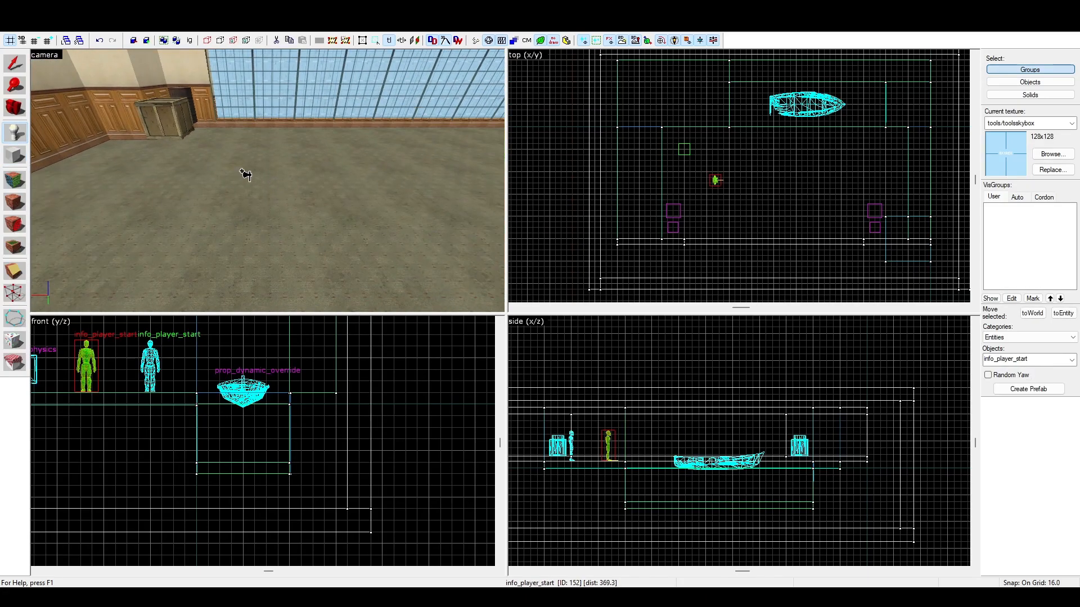
{"action": "left_click", "coordinate": [267, 181]}
{"action": "key", "text": "shift+s"}
{"action": "key", "text": "w"}
{"action": "key", "text": "z"}
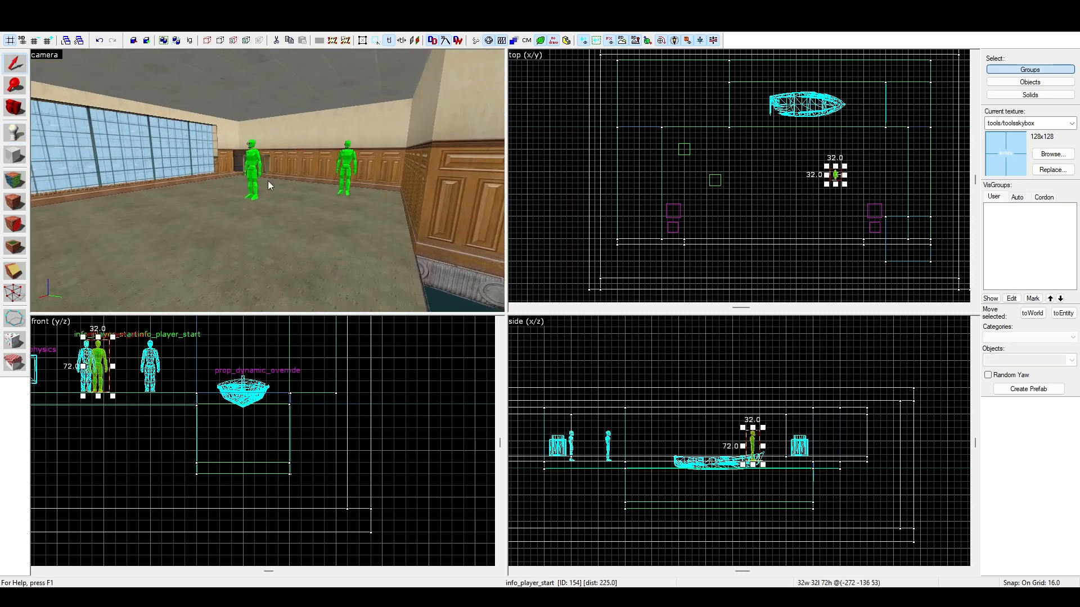
- Select both newly placed player starts together and change their entity class to a different point entity
{"action": "left_click", "coordinate": [238, 171], "text": "ctrl"}
{"action": "left_click", "coordinate": [250, 170], "text": "ctrl"}
{"action": "left_click", "coordinate": [233, 166], "text": "ctrl"}
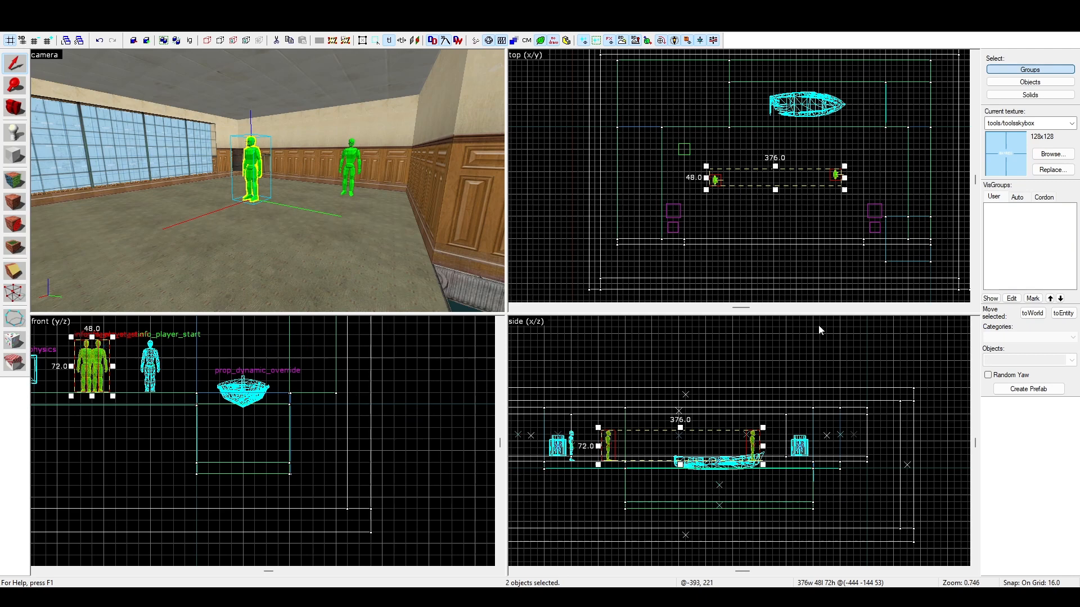
{"action": "left_click", "coordinate": [606, 436]}
{"action": "scroll", "coordinate": [220, 198], "scroll_direction": "down", "scroll_amount": 2}
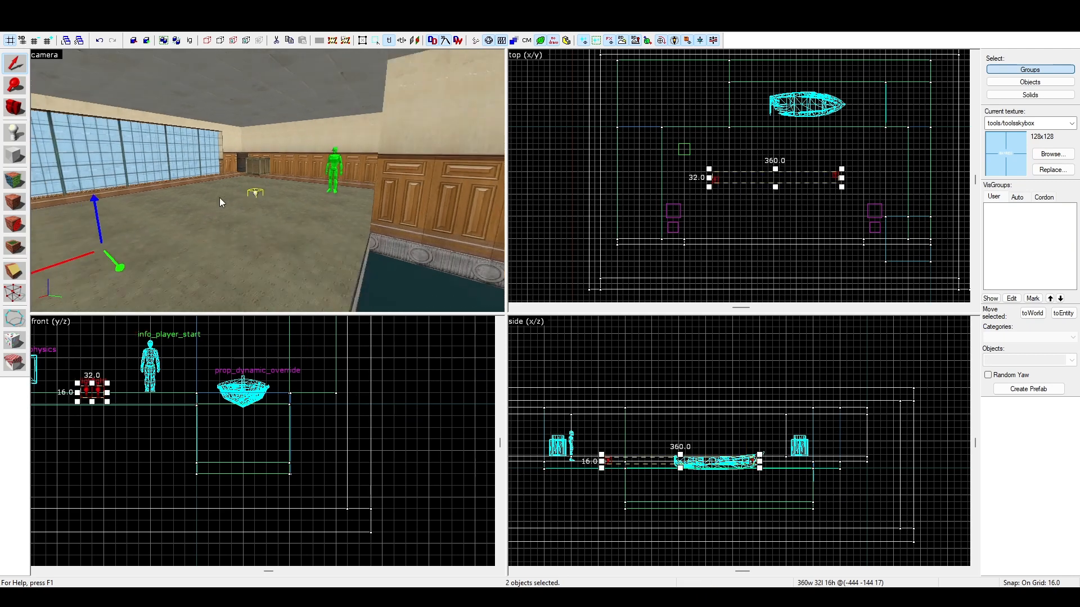
- Raise both selected lights together to a height of 96 units, below the room's ceiling, and deselect them
{"action": "scroll", "coordinate": [219, 198], "scroll_direction": "down", "scroll_amount": 2}
{"action": "left_click_drag", "start_coordinate": [171, 196], "coordinate": [171, 146]}
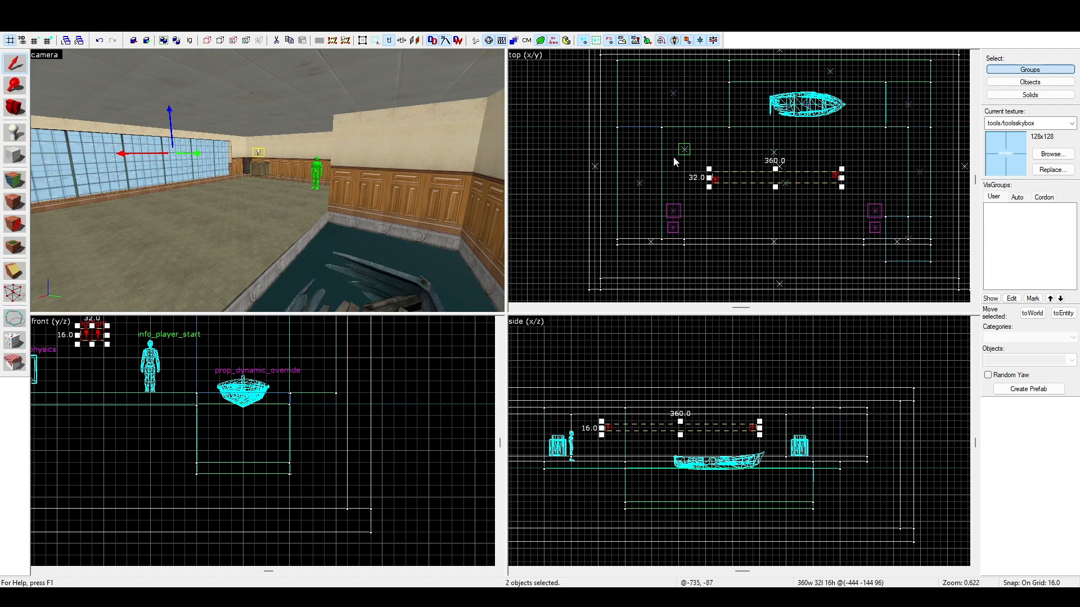
{"action": "key", "text": "Escape"}
{"action": "key", "text": "a"}
{"action": "key", "text": "a"}
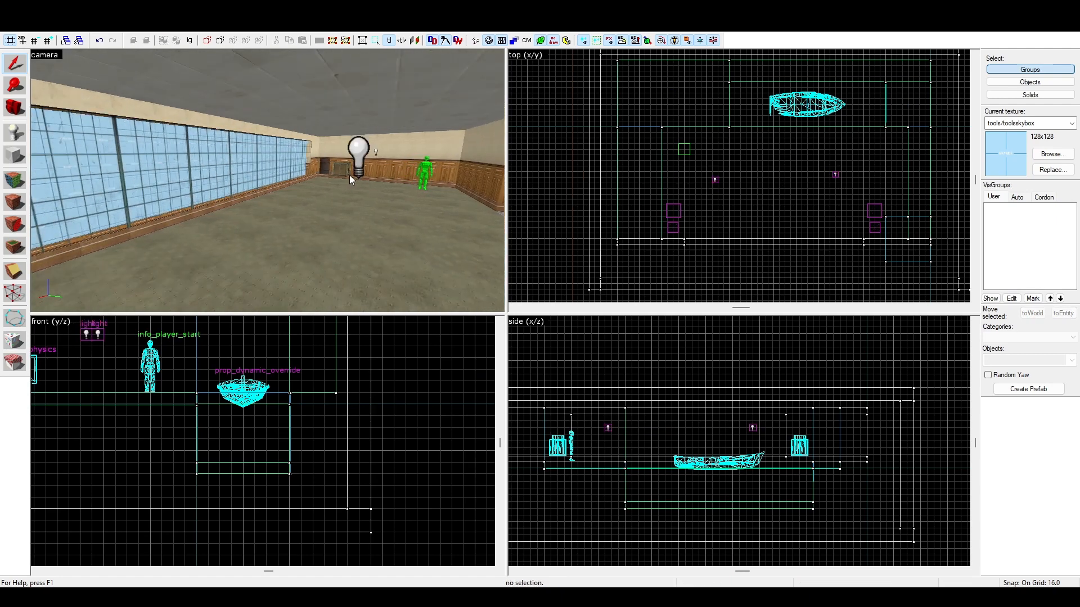
- Delete the light centred at (-272, -136, 96), leaving only the light at the opposite end of the room
{"action": "left_click", "coordinate": [431, 160]}
{"action": "scroll", "coordinate": [728, 173], "scroll_direction": "up", "scroll_amount": 3}
{"action": "scroll", "coordinate": [898, 190], "scroll_direction": "up", "scroll_amount": 3}
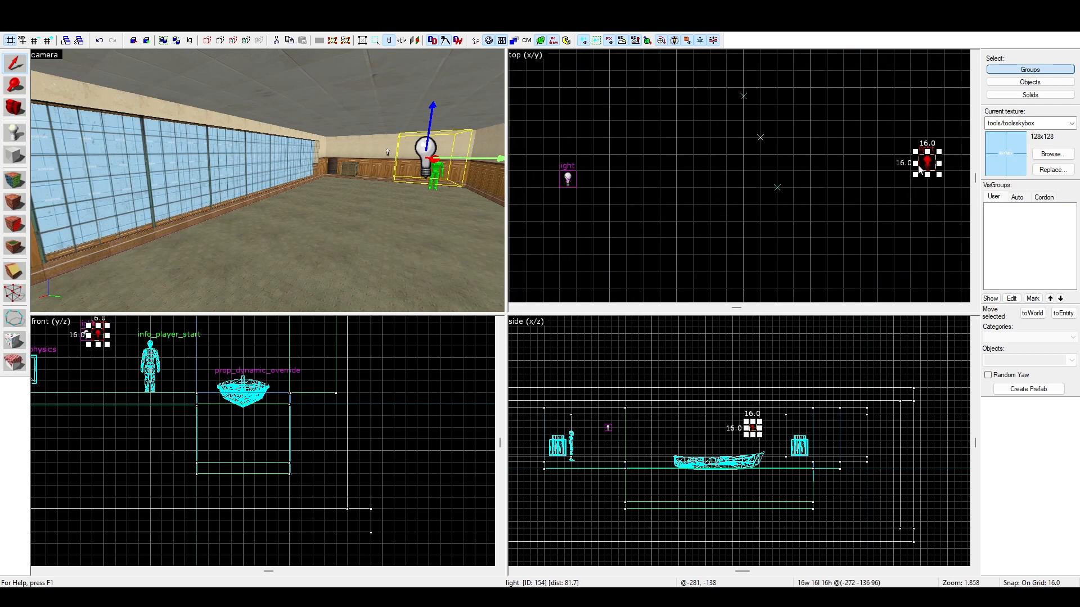
{"action": "mouse_move", "coordinate": [926, 163]}
{"action": "left_mouse_down", "text": "shift"}
{"action": "mouse_move", "coordinate": [942, 185]}
{"action": "mouse_move", "coordinate": [928, 175]}
{"action": "left_mouse_up", "text": "shift"}
{"action": "key", "text": "Delete"}
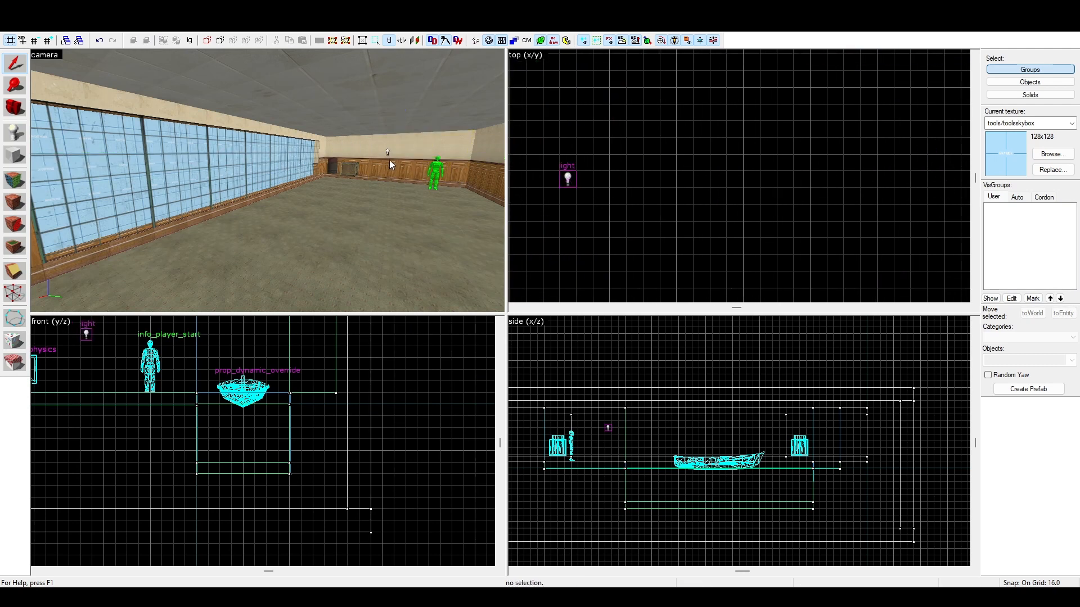
- Copy the remaining light to the opposite end of the room at (-224, -160, 96), keeping its height, and deselect it
{"action": "left_click", "coordinate": [387, 153]}
{"action": "scroll", "coordinate": [599, 171], "scroll_direction": "down", "scroll_amount": 2}
{"action": "scroll", "coordinate": [600, 171], "scroll_direction": "down", "scroll_amount": 2}
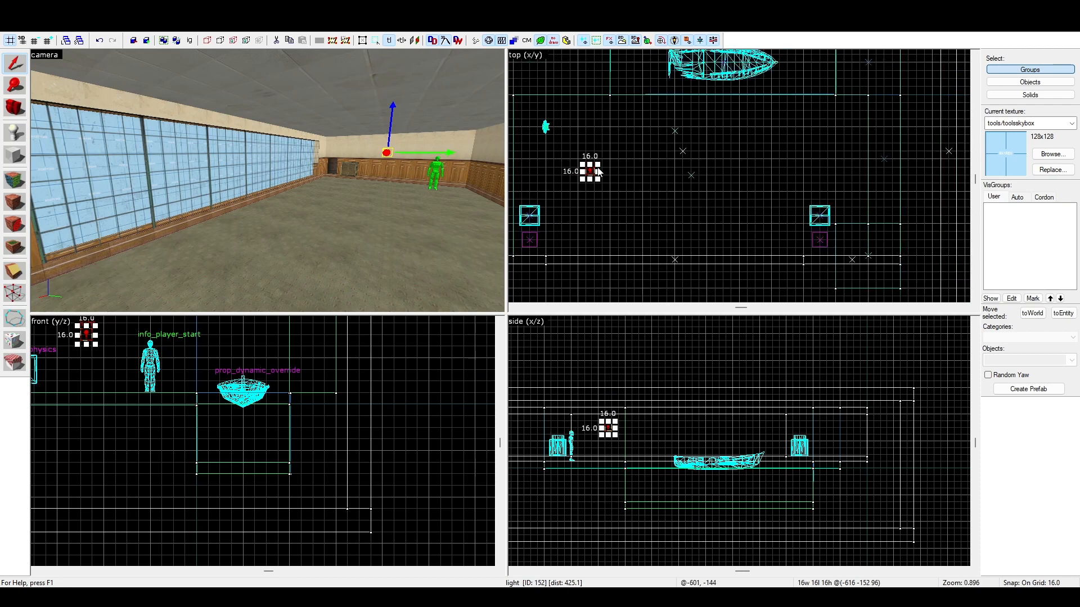
{"action": "mouse_move", "coordinate": [591, 172]}
{"action": "left_mouse_down", "text": "shift"}
{"action": "mouse_move", "coordinate": [691, 190]}
{"action": "mouse_move", "coordinate": [781, 175]}
{"action": "left_mouse_up", "text": "shift"}
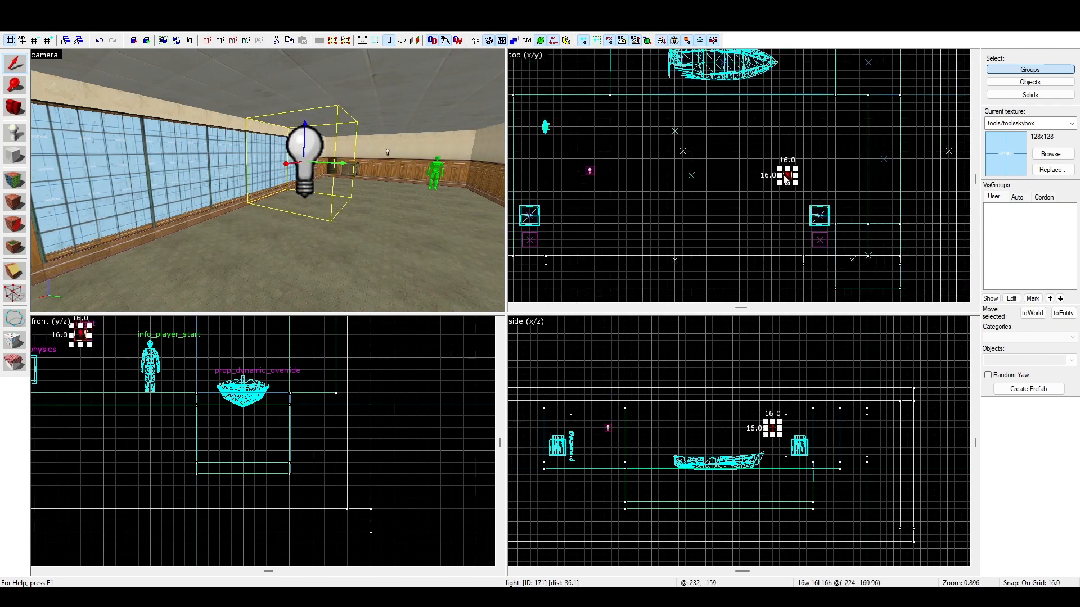
{"action": "key", "text": "Escape"}
{"action": "key", "text": "z"}
{"action": "key", "text": "d"}
{"action": "key", "text": "z"}
{"action": "key", "text": "w"}
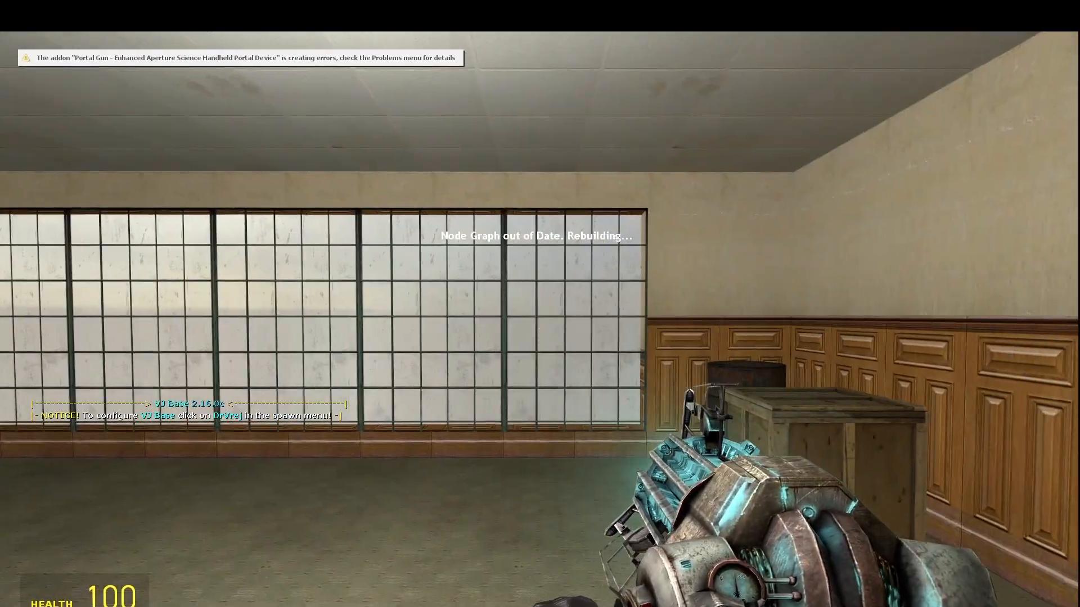
- Walk through the compiled map in Garry's Mod, trying the physics gun on the boat and examining the lighting, props and window
{"action": "key", "text": "w"}
{"action": "left_click_drag", "start_coordinate": [539, 333], "coordinate": [540, 332]}
{"action": "right_click", "coordinate": [539, 332]}
{"action": "key", "text": "s"}
{"action": "key", "text": "w"}
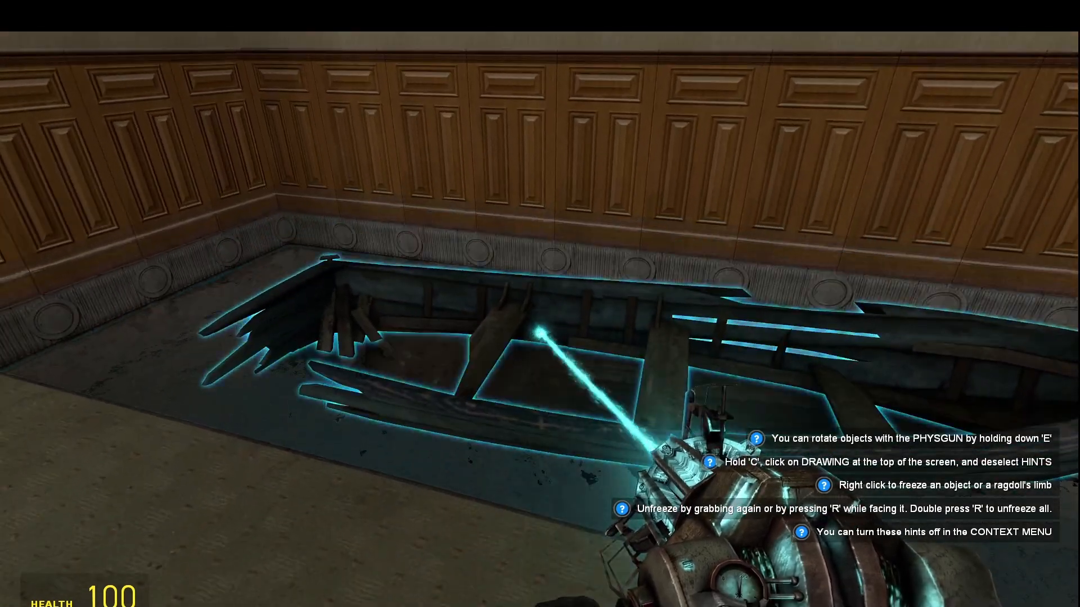
{"action": "left_click_drag", "start_coordinate": [539, 333], "coordinate": [539, 332]}
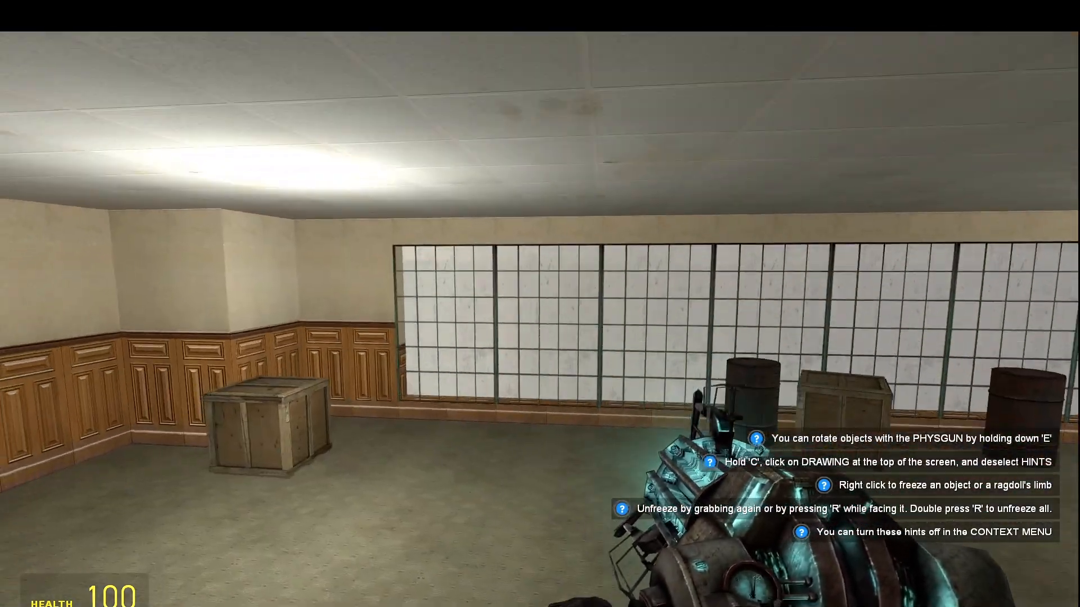
{"action": "left_click_drag", "start_coordinate": [539, 331], "coordinate": [539, 332]}
{"action": "right_click", "coordinate": [539, 333]}
{"action": "right_click", "coordinate": [539, 332]}
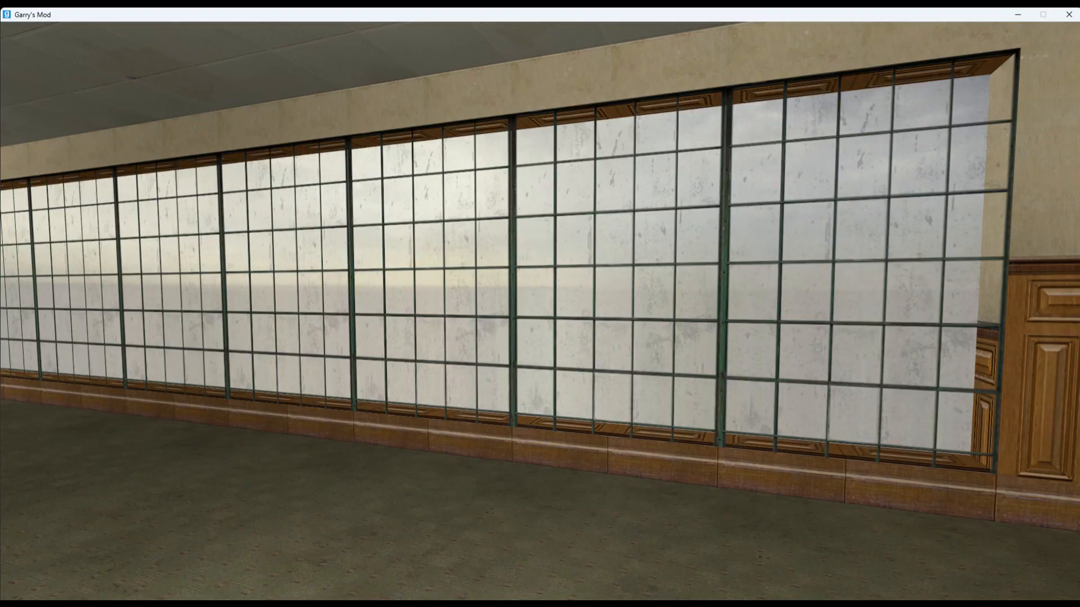